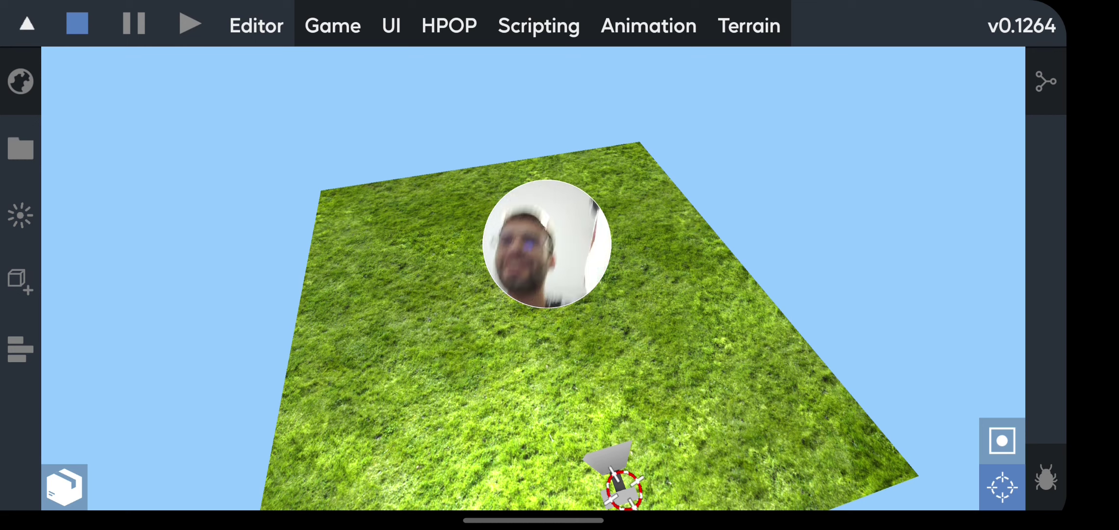
Delete the red Sphere from the world objects
left_click(929, 38)
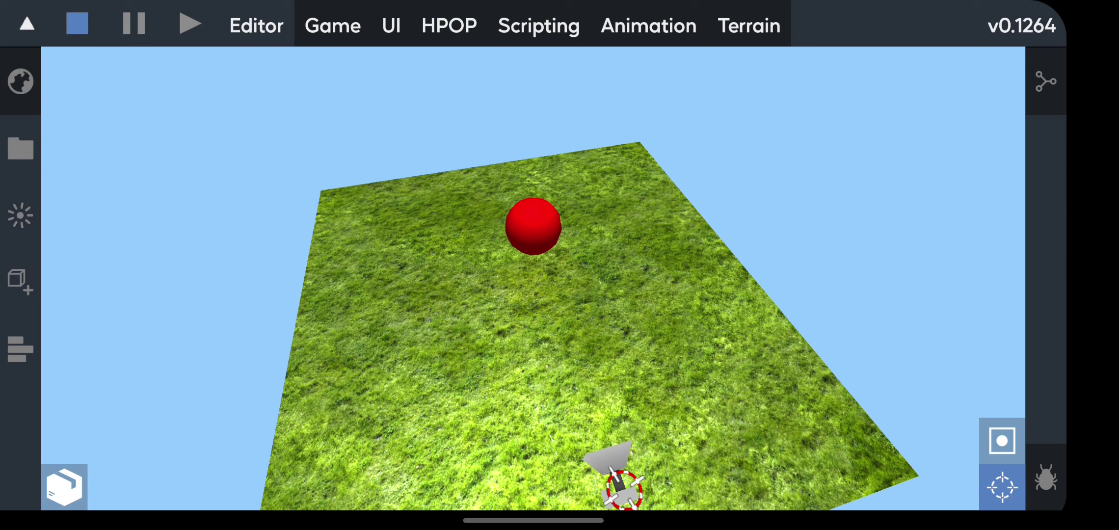
left_click_drag(766, 370, 696, 259)
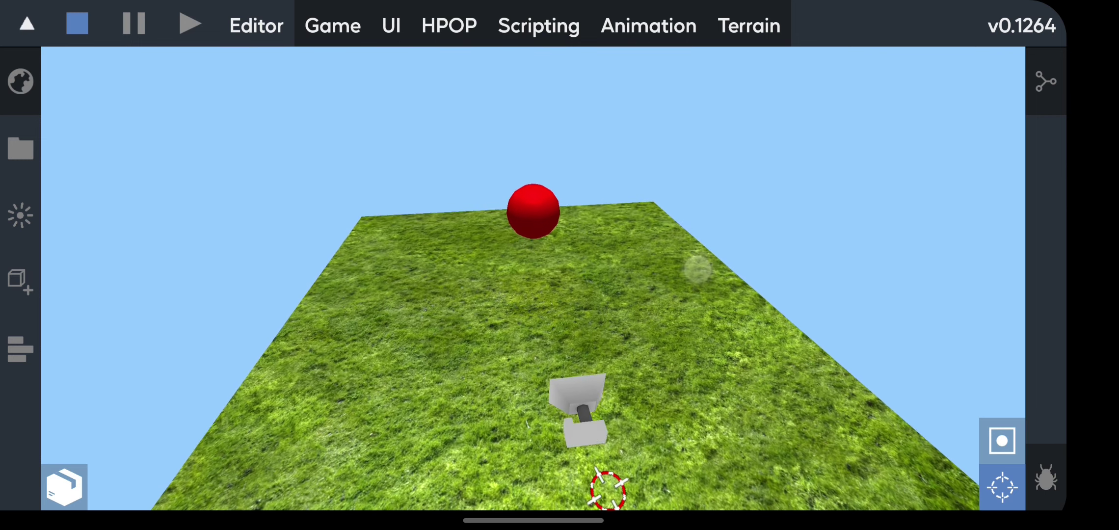
left_click(20, 81)
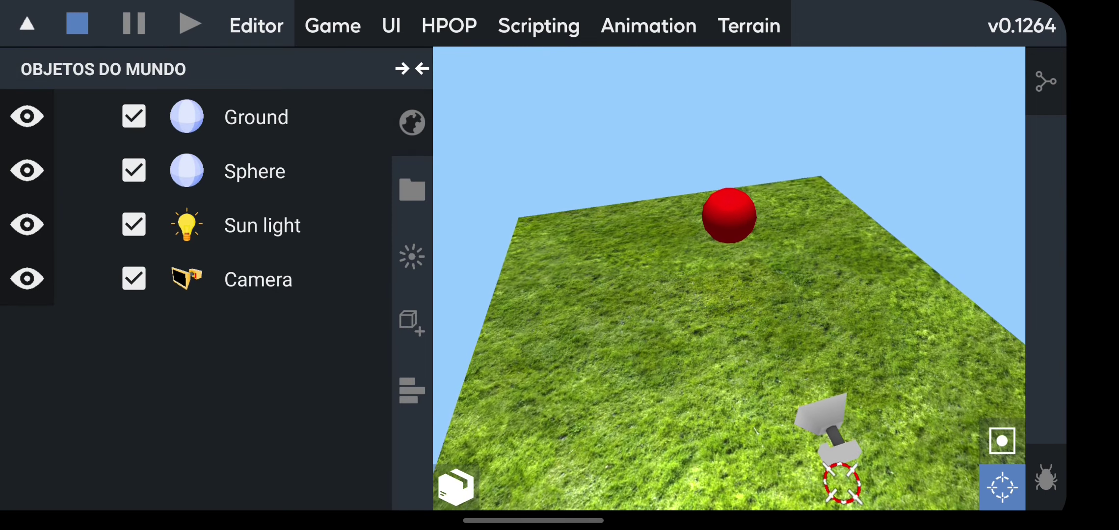
left_click(726, 216)
left_click(455, 368)
left_click(501, 368)
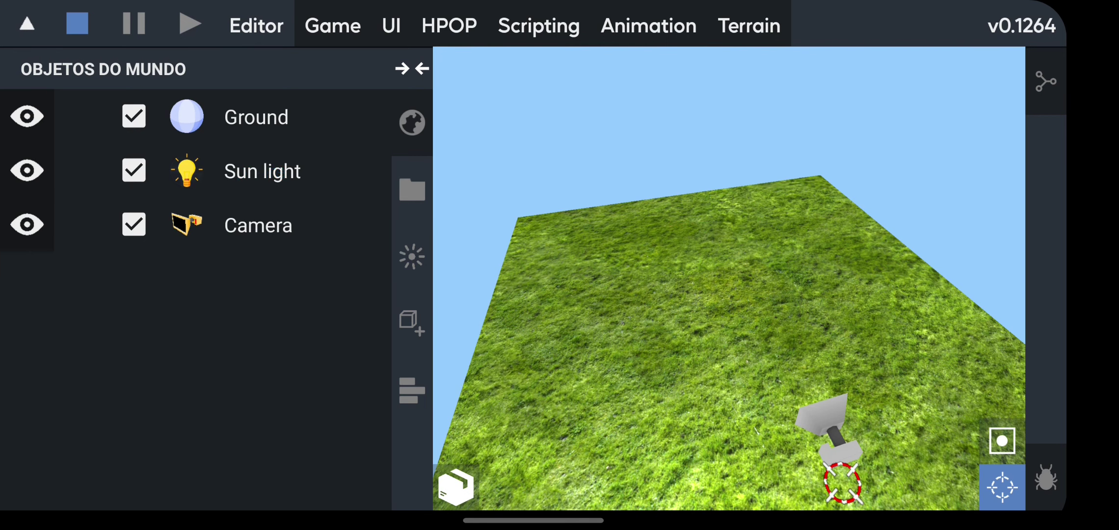
Add a Cube primitive and reset its position to the world origin
left_click(412, 322)
scroll(127, 295, "down", 5)
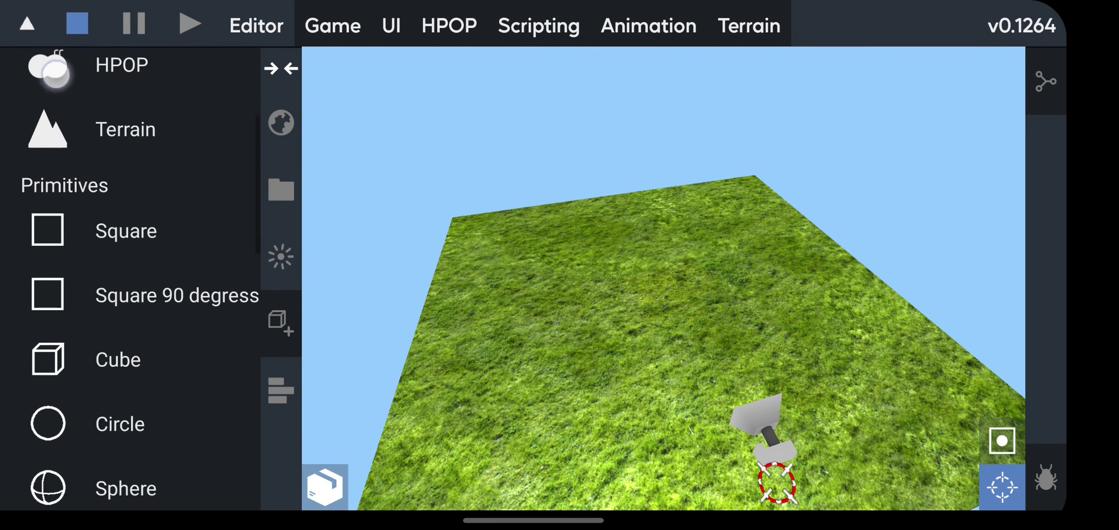
left_click(118, 356)
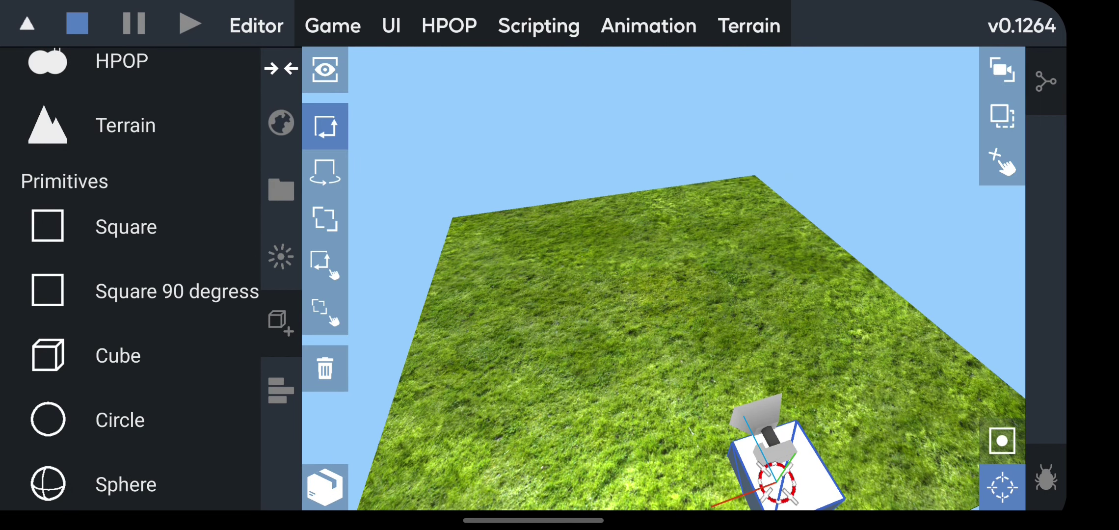
left_click(1066, 94)
left_click(812, 122)
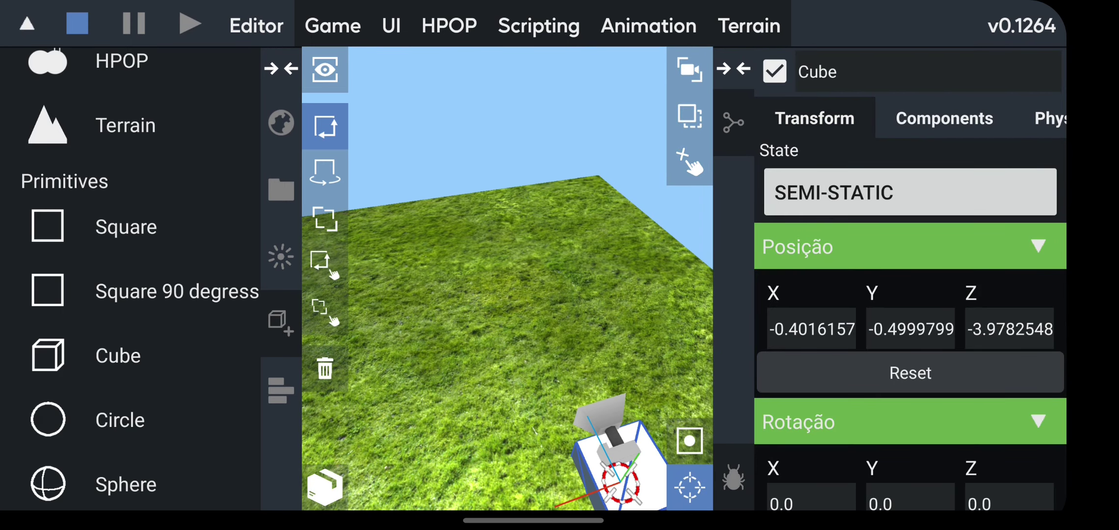
left_click(910, 373)
left_click(733, 68)
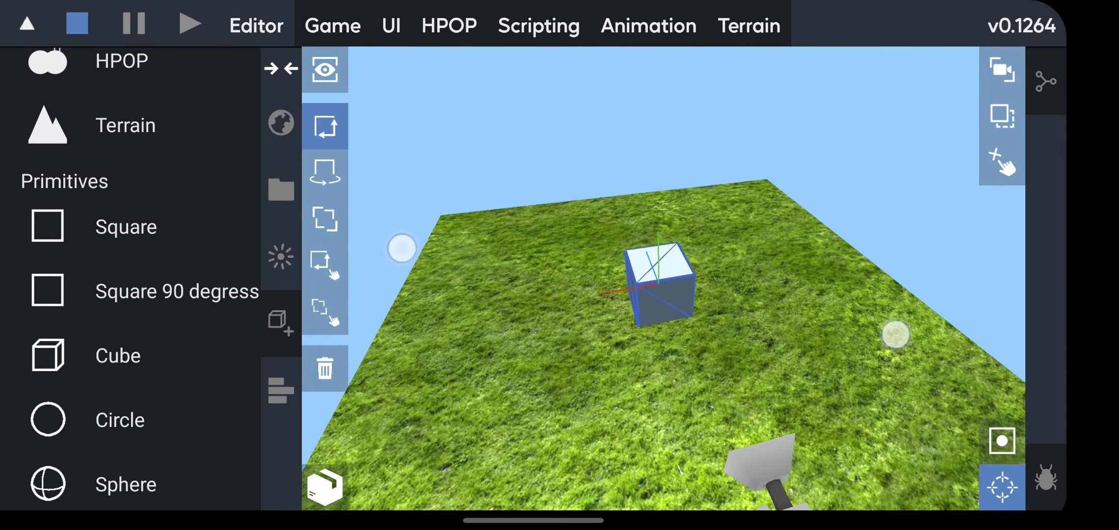
scroll(662, 294, "up", 5)
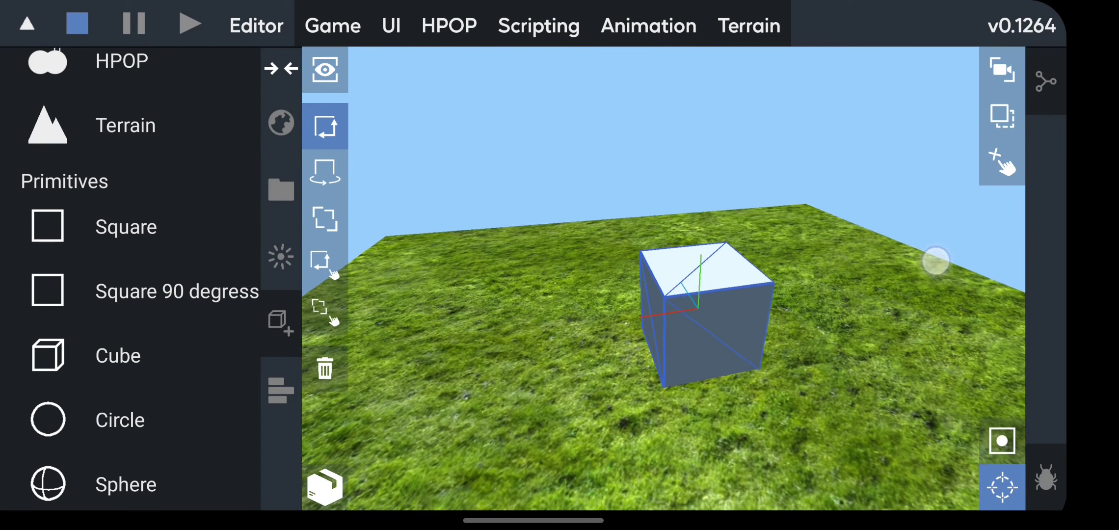
left_click_drag(936, 260, 935, 280)
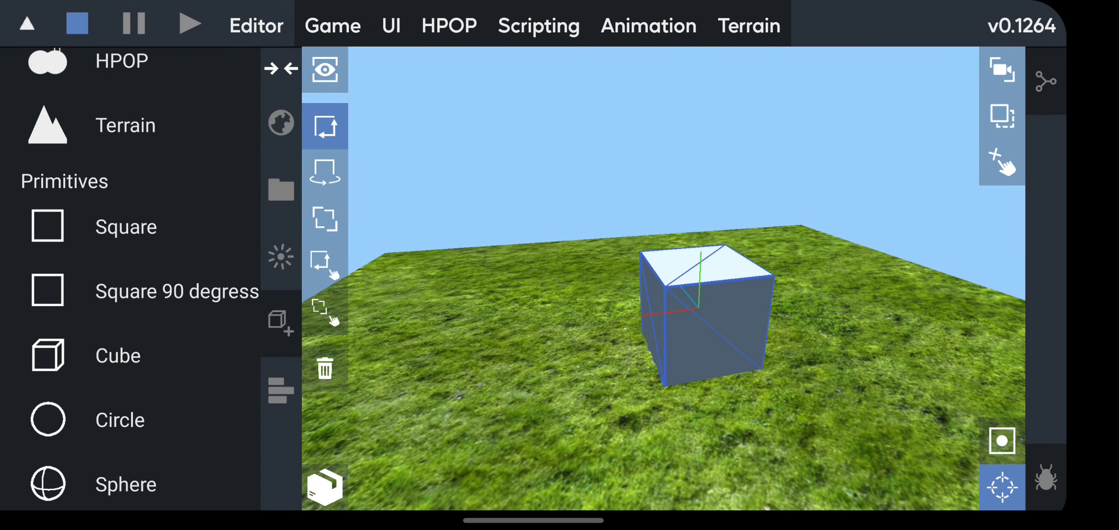
Nudge the cube's Y position upward, then reset its position back to zero
left_click(280, 122)
left_click(1045, 81)
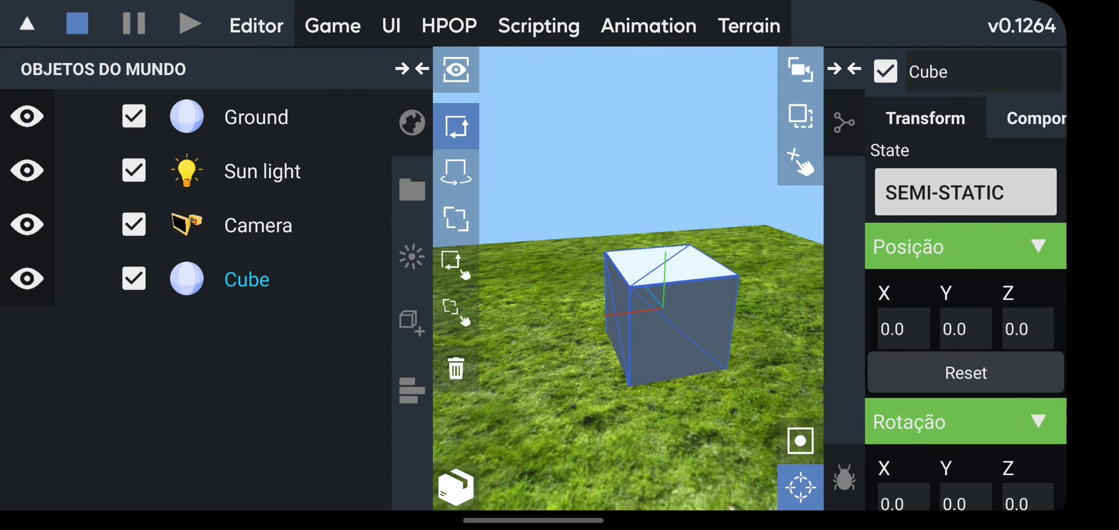
left_click(923, 376)
left_click_drag(923, 296, 958, 296)
left_click(894, 379)
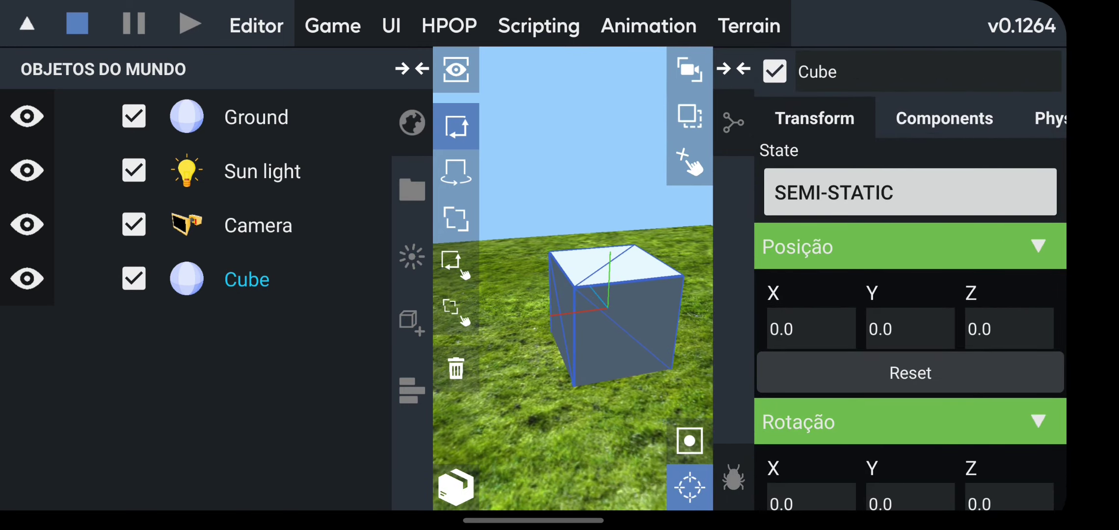
Rename the cube to 'Chunk'
left_click(869, 68)
type("Chunk")
key("Return")
left_click(734, 68)
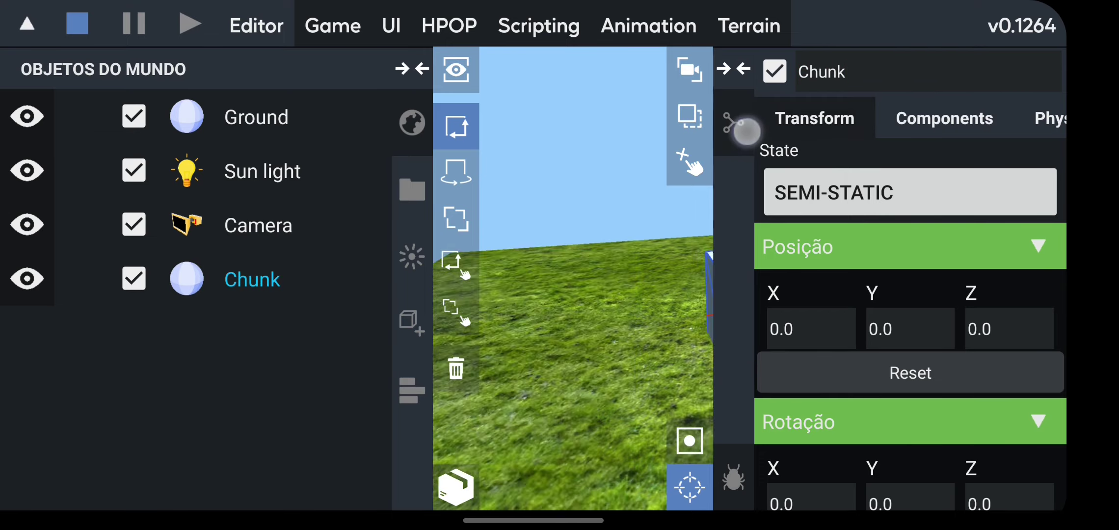
left_click_drag(866, 403, 969, 445)
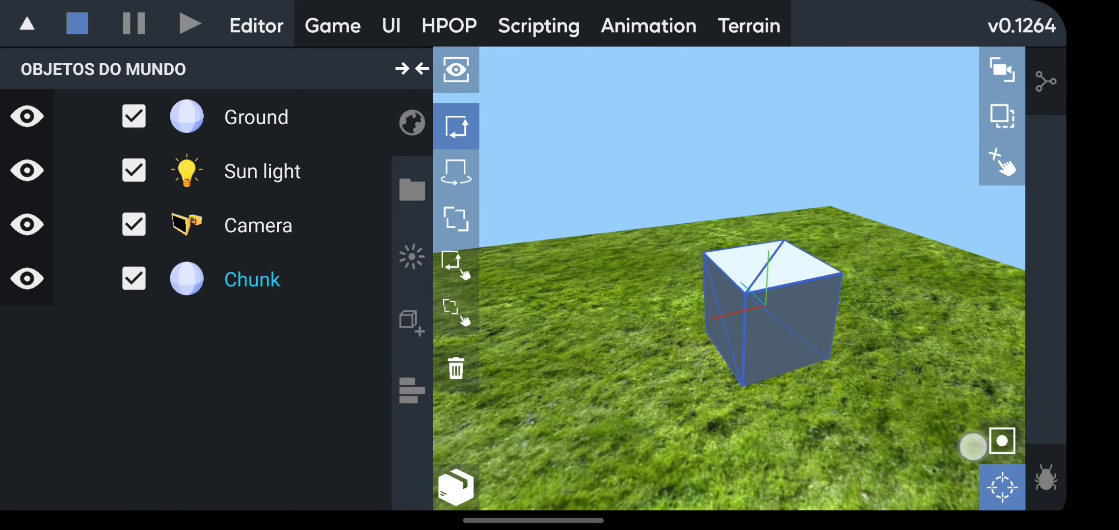
left_click_drag(870, 386, 919, 417)
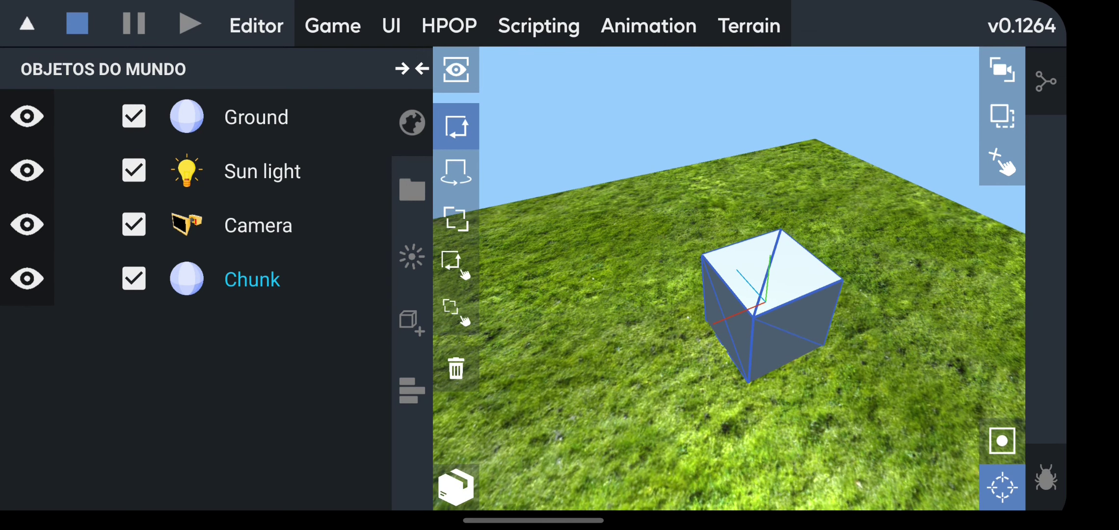
Refresh the project files, reselect Chunk, and switch to the Scripting workspace
left_click(412, 189)
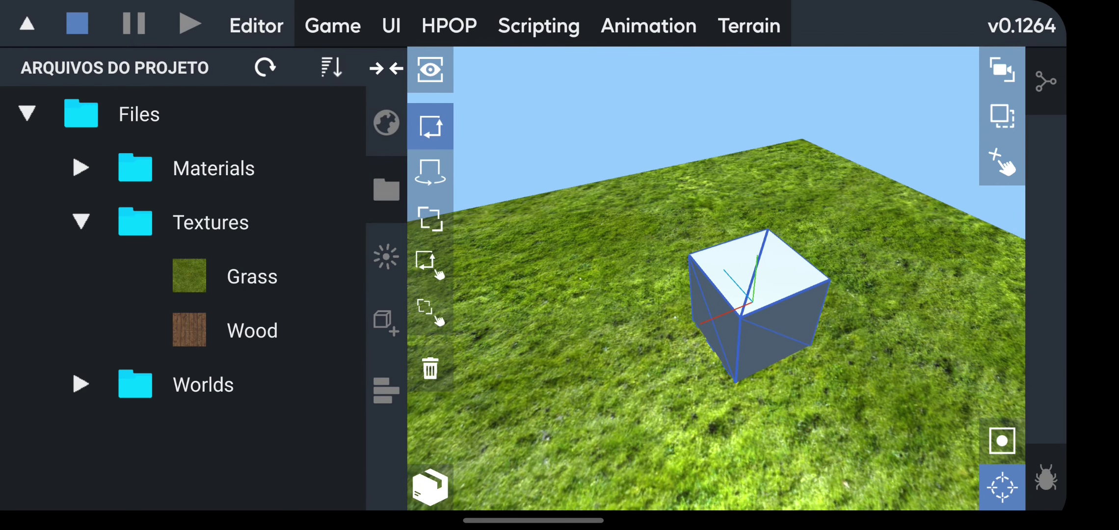
left_click(265, 67)
left_click(386, 123)
left_click(230, 267)
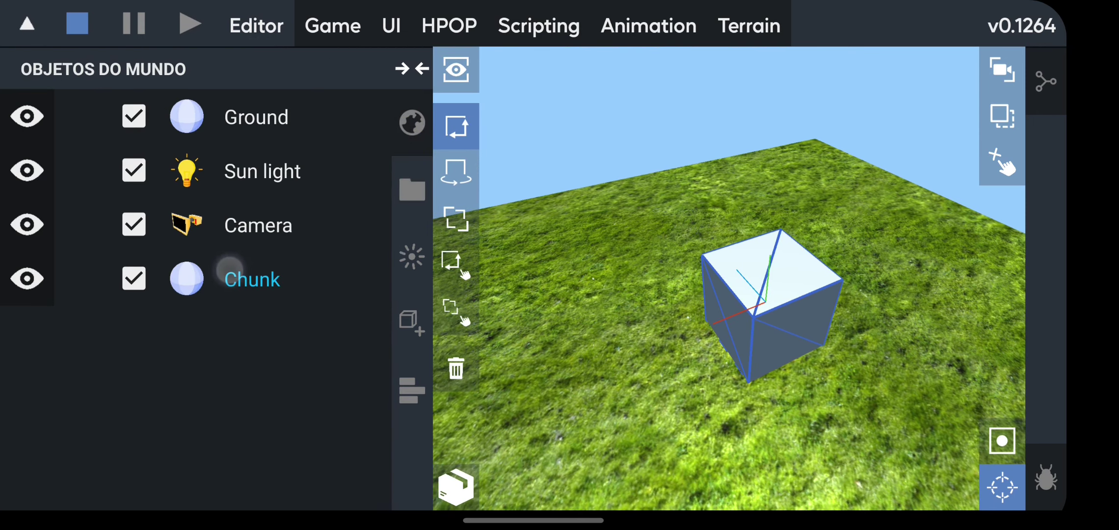
left_click(540, 30)
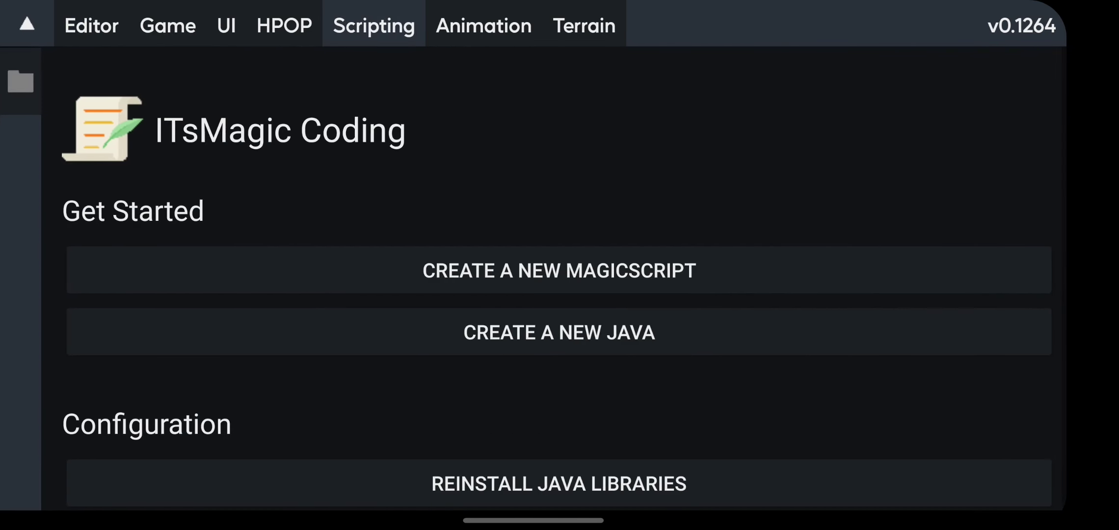
Show the project files, collapse the Textures folder, and dismiss the install-complete message
scroll(929, 252, "down", 3)
left_click(20, 81)
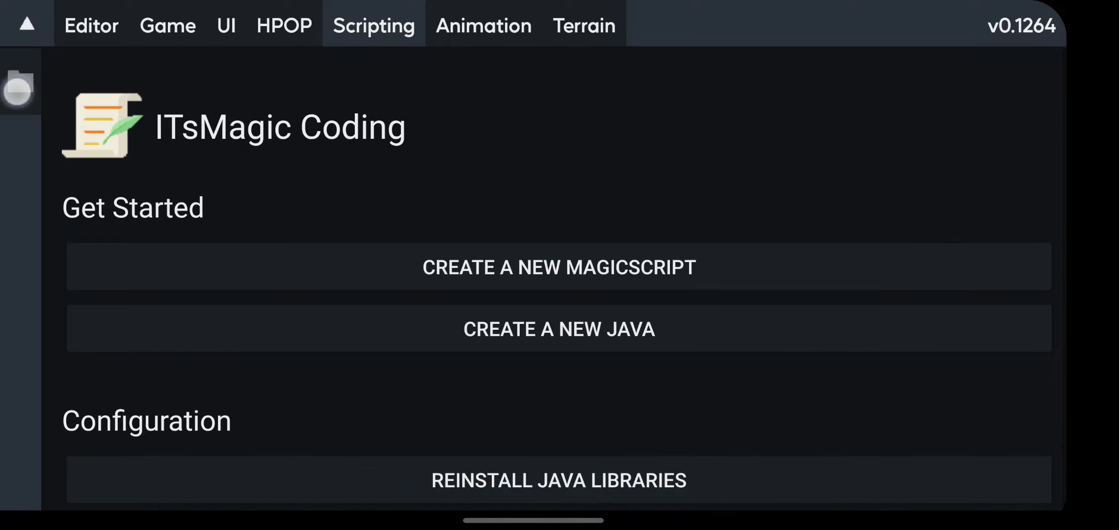
scroll(793, 468, "up", 3)
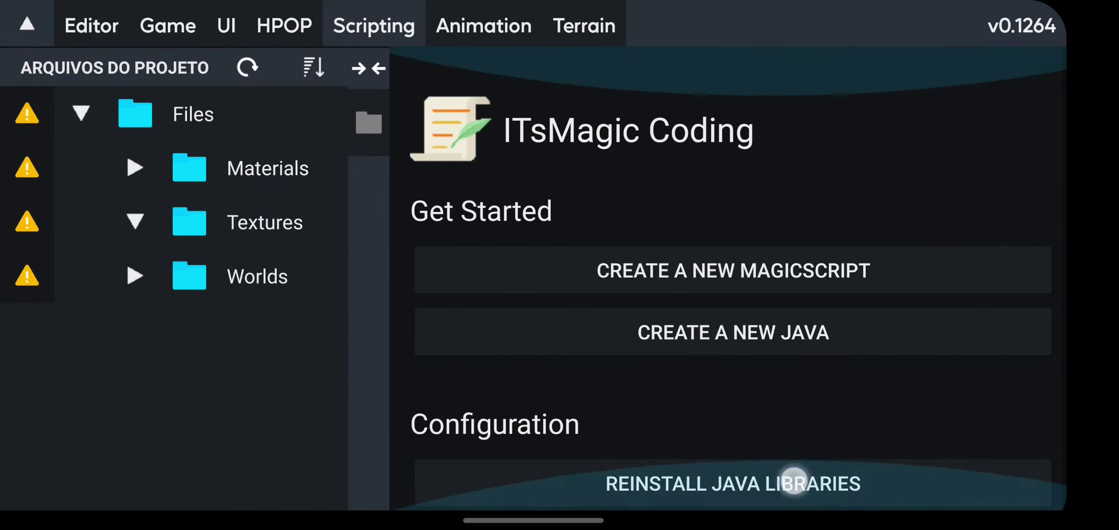
scroll(864, 443, "up", 2)
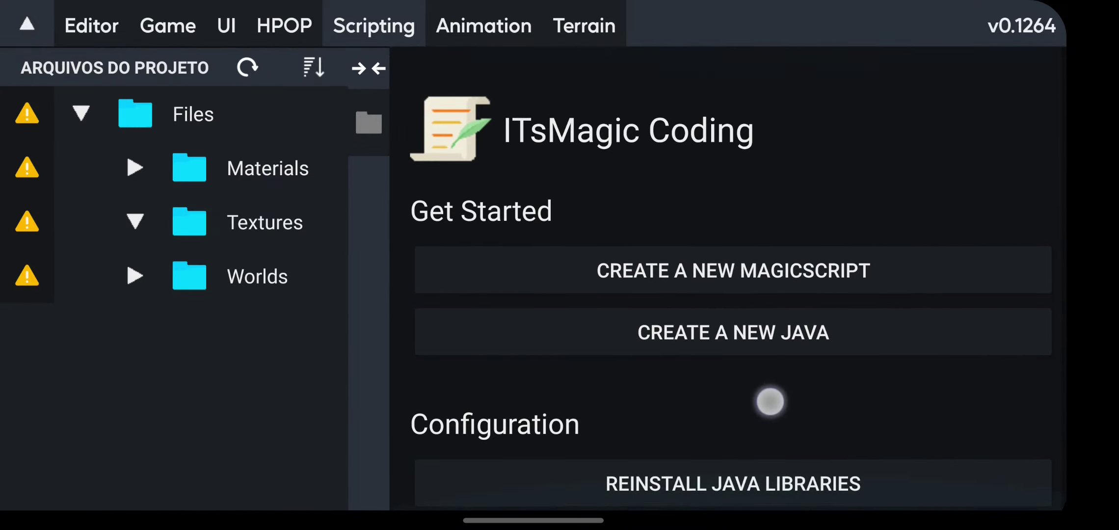
scroll(769, 400, "up", 2)
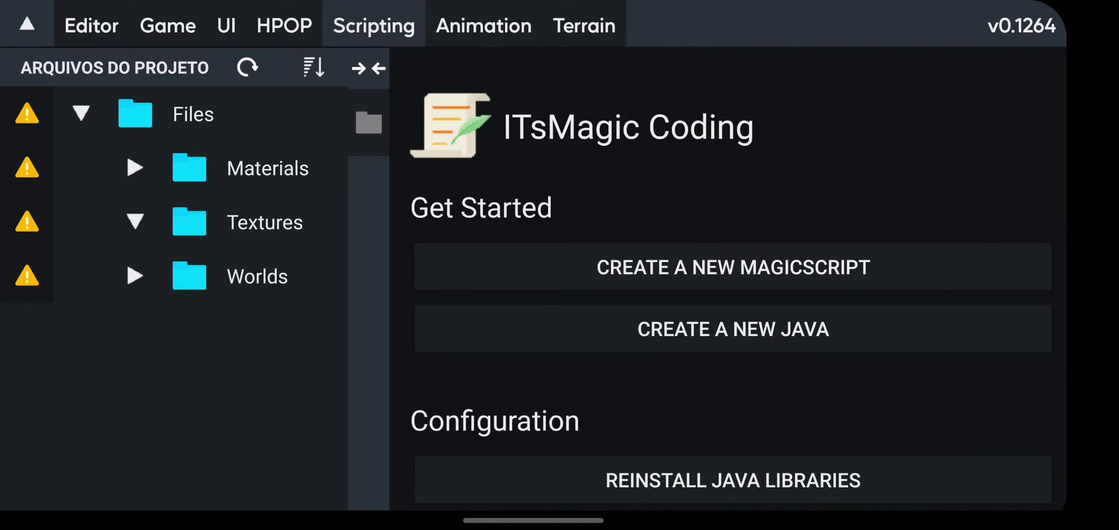
left_click(135, 221)
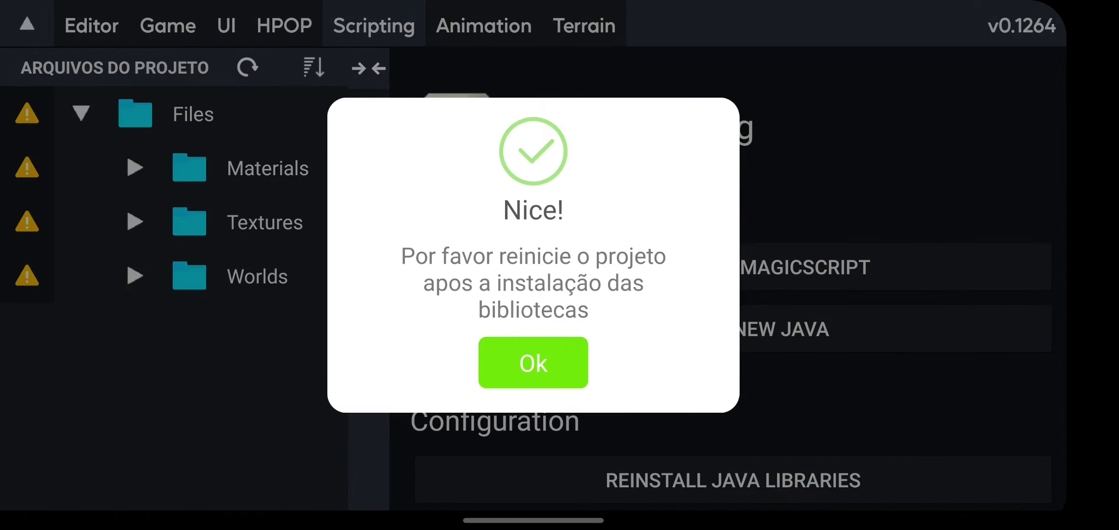
left_click(550, 430)
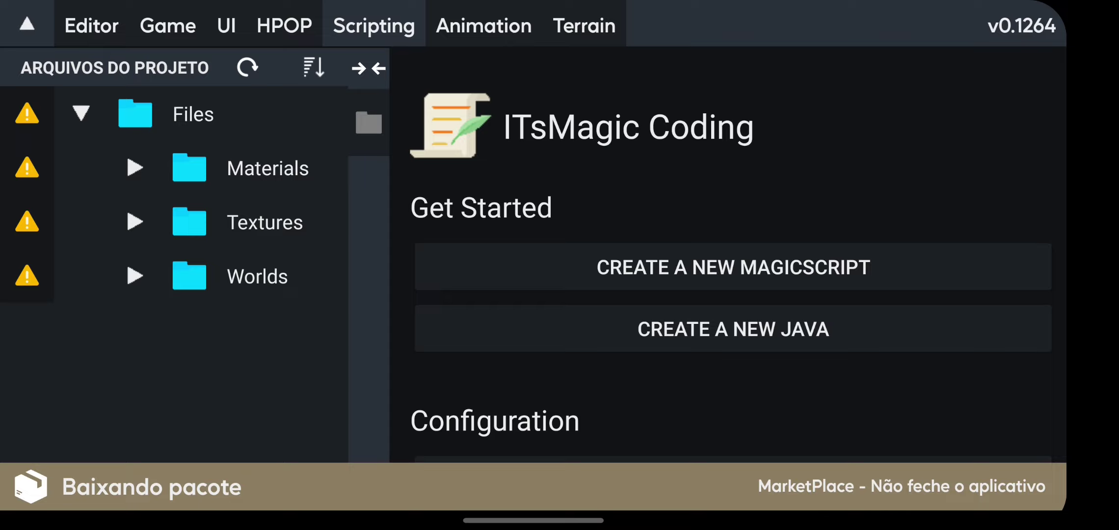
Create a new Java script named 'Chunk' and reveal it in the Scripts folder
left_click(869, 317)
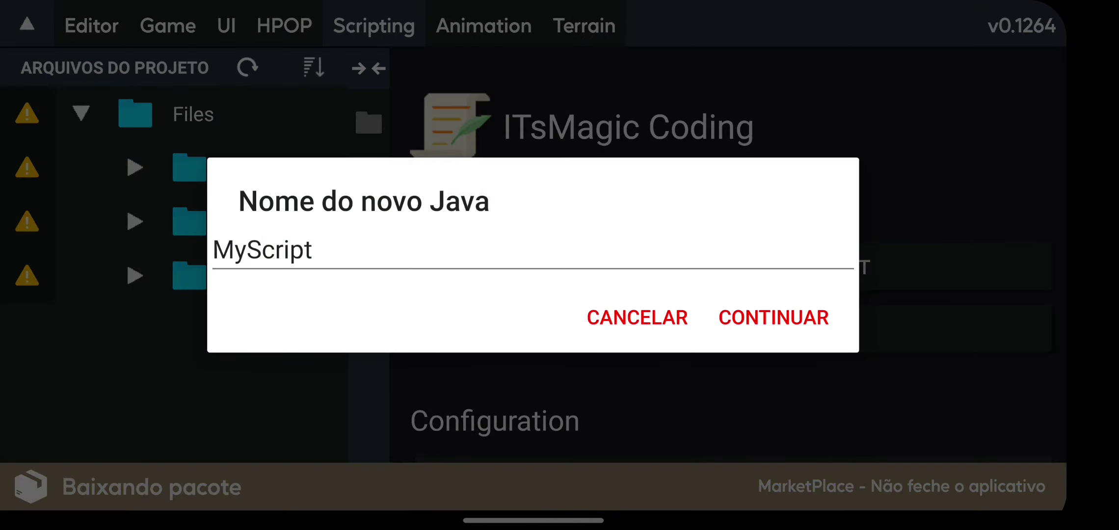
left_click(483, 282)
left_click(312, 250)
key("BackSpace")
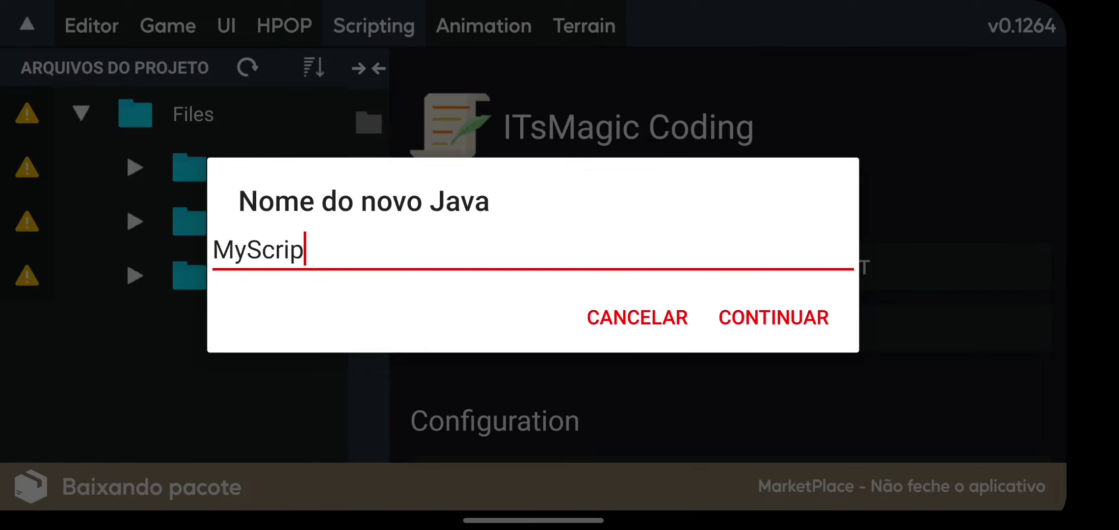
key("BackSpace")
key("BackSpace")
key("BackSpace")
key("BackSpace")
key("BackSpace")
key("BackSpace")
type("Chunk")
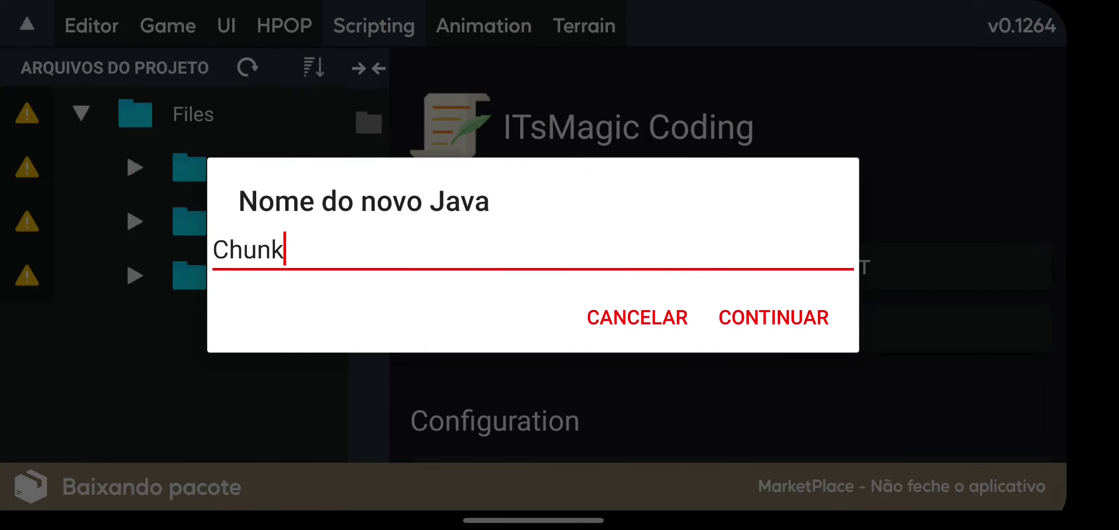
left_click(773, 318)
left_click(234, 70)
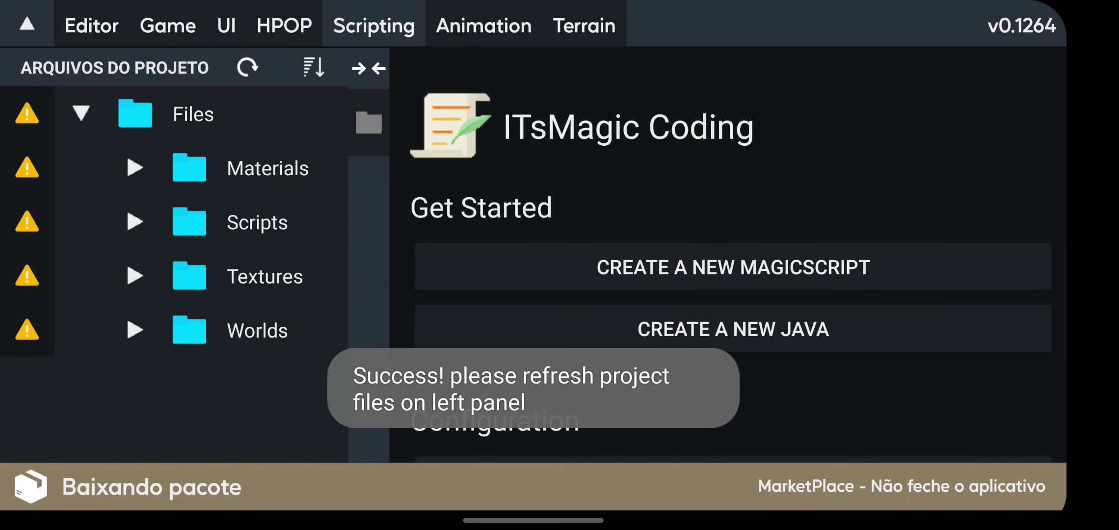
left_click(143, 227)
left_click_drag(253, 269, 87, 233)
Open Chunk.java and clear the phone's mail notifications
left_click(240, 280)
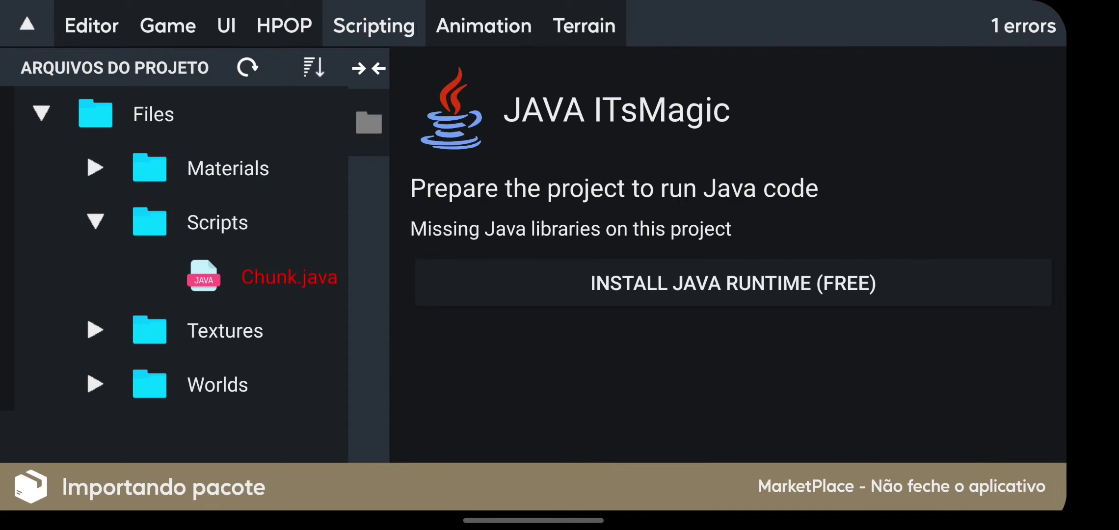
left_click(289, 277)
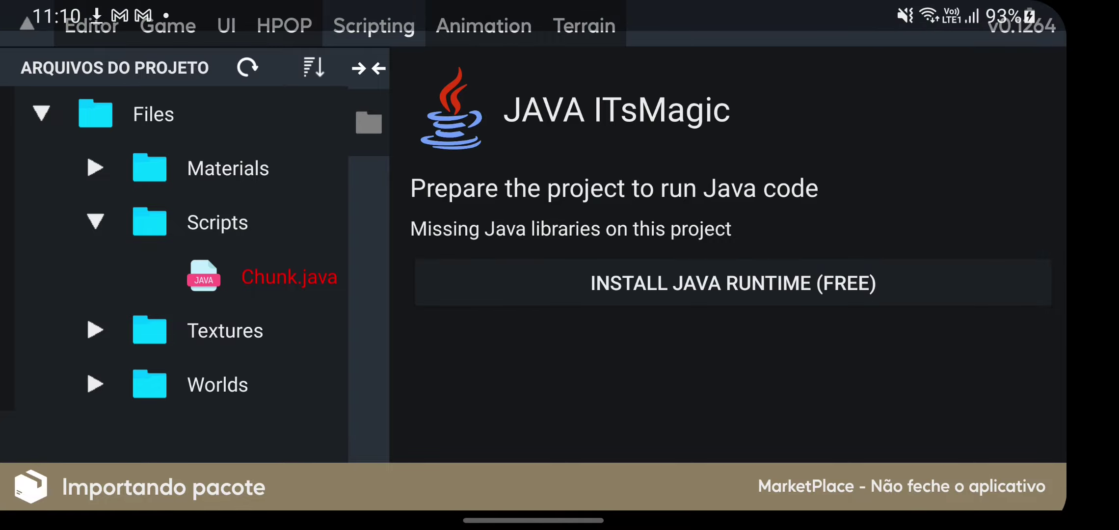
left_click_drag(498, 5, 498, 295)
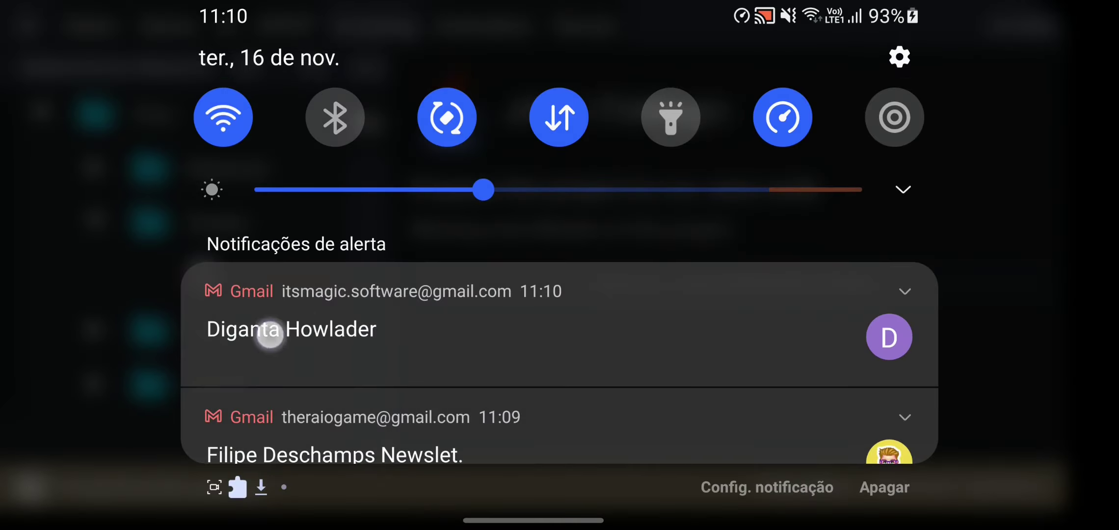
left_click_drag(270, 336, 736, 328)
left_click_drag(250, 294, 251, 100)
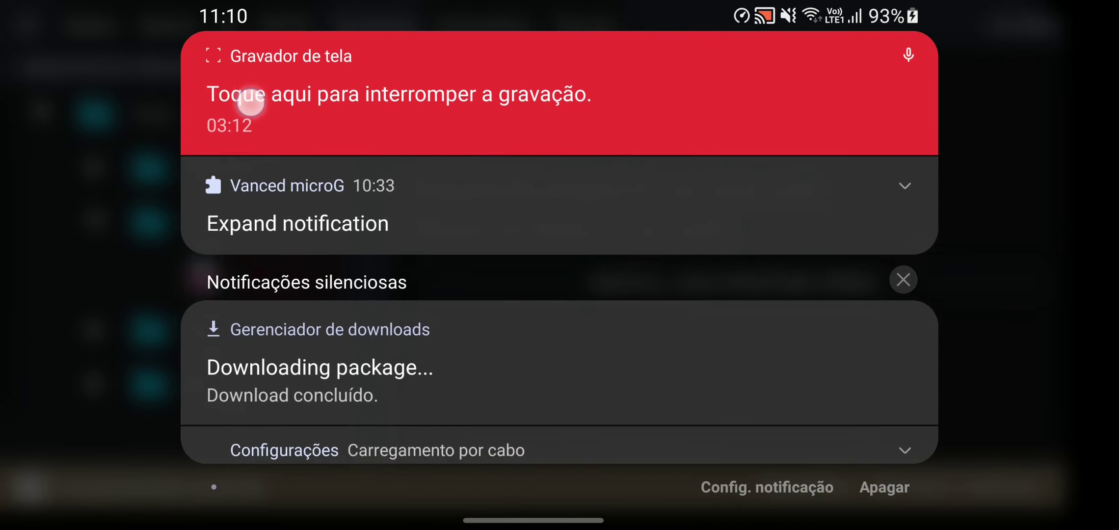
left_click_drag(270, 339, 105, 160)
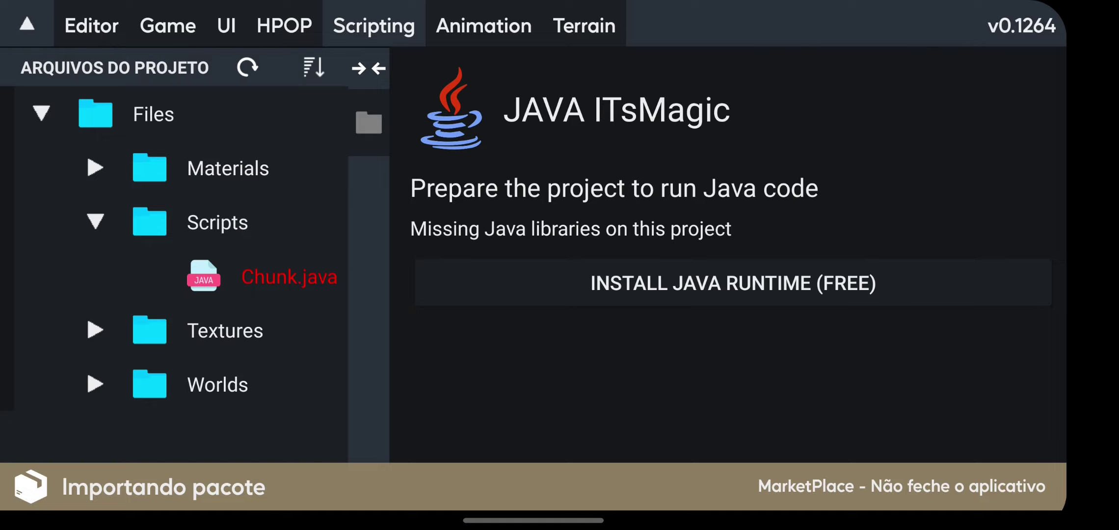
Add the field 'public Vertex vertex;' inside the Chunk class
left_click(248, 266)
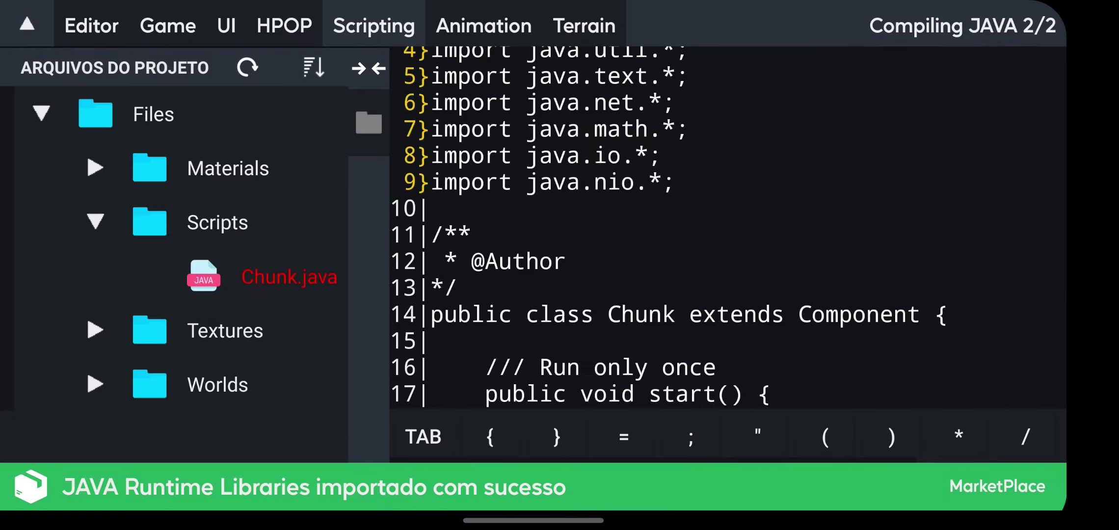
scroll(640, 318, "down", 5)
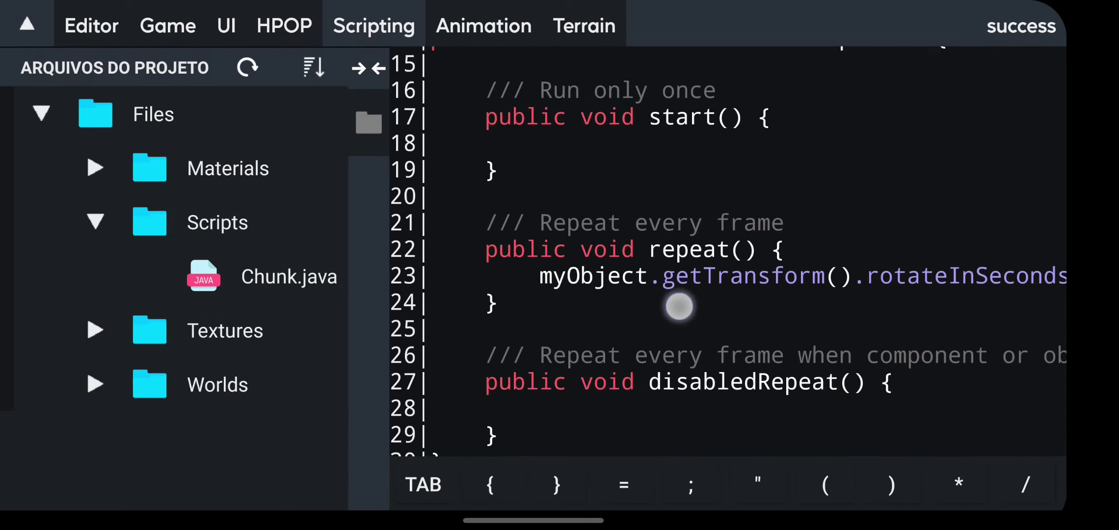
scroll(677, 305, "up", 3)
left_click(647, 207)
key("Return")
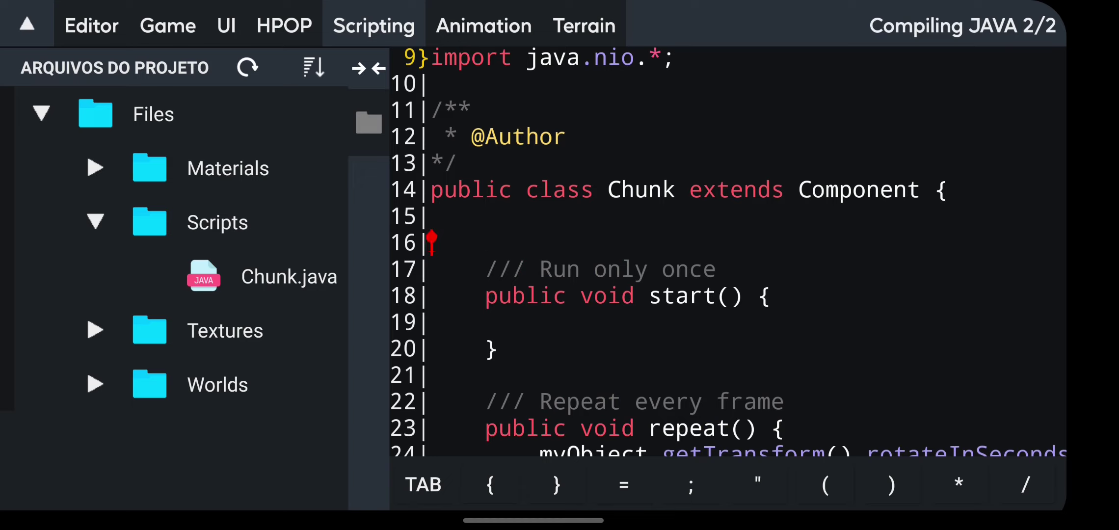
key("Tab")
key("Return")
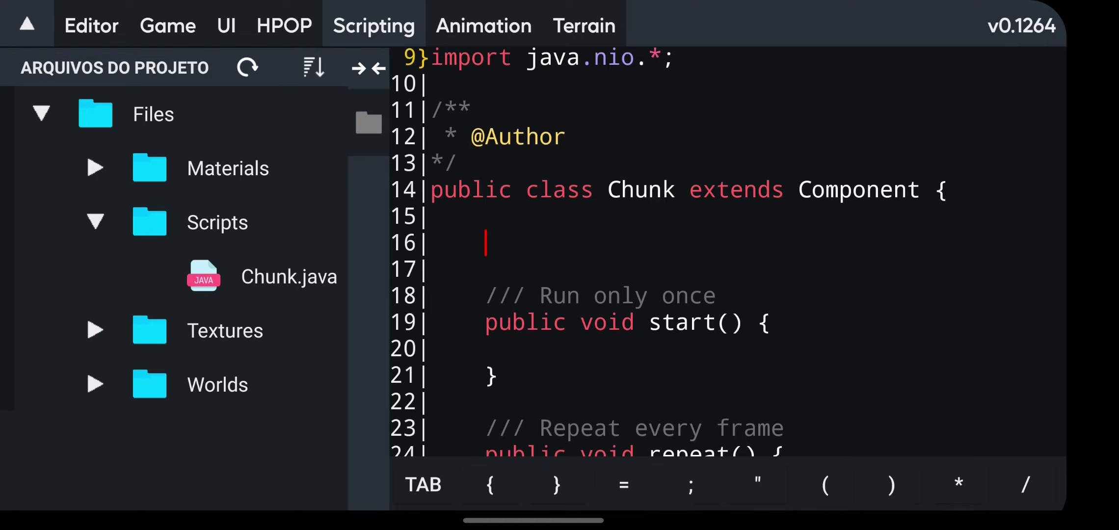
type("public Verte")
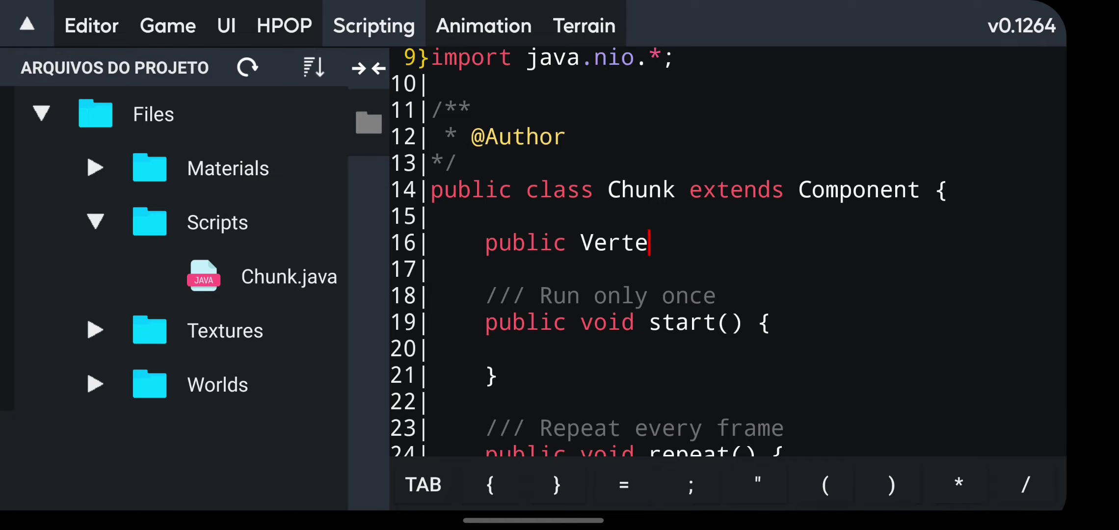
type("x vertex;")
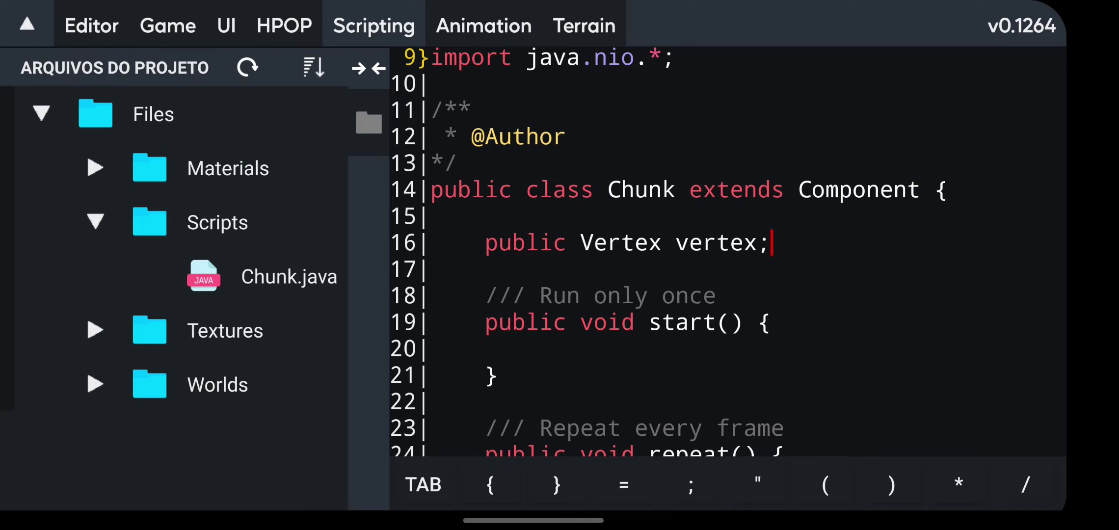
Add 'public ModelRenderer mr;' below the vertex field, correcting the mistyped class name
scroll(638, 310, "down", 3)
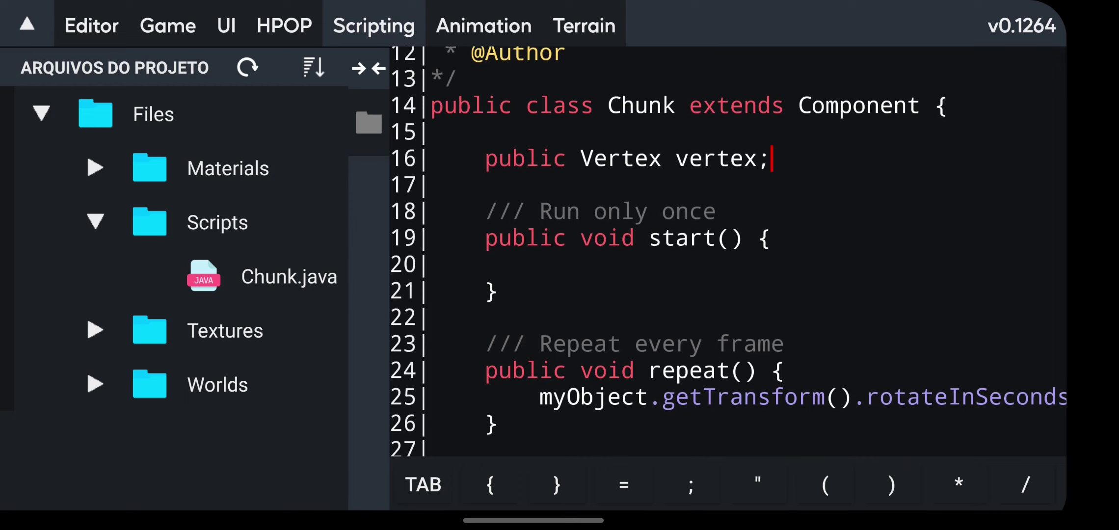
left_click(608, 397)
left_click(679, 270)
left_click(807, 166)
key("Return")
key("Return")
type("p")
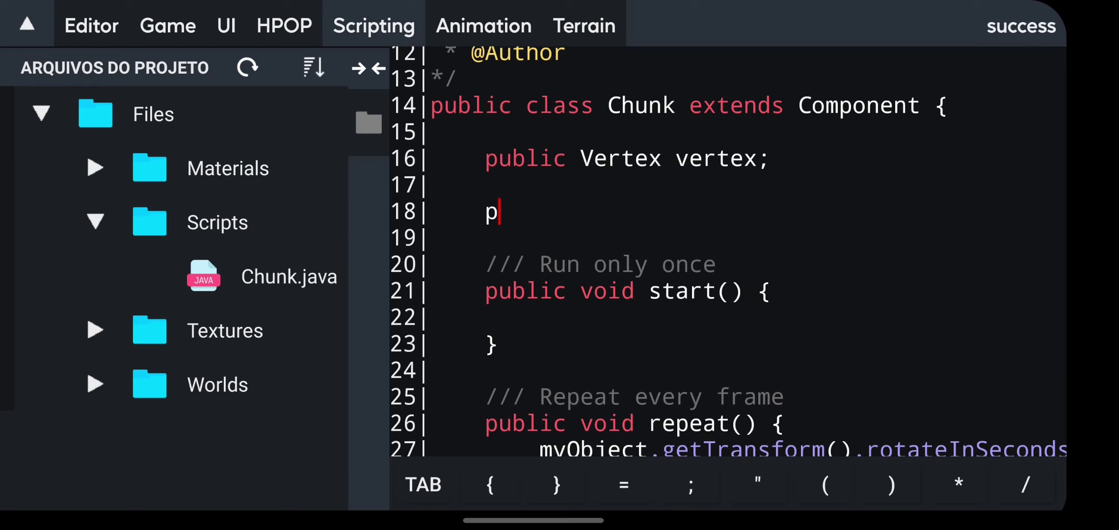
type("ublic ")
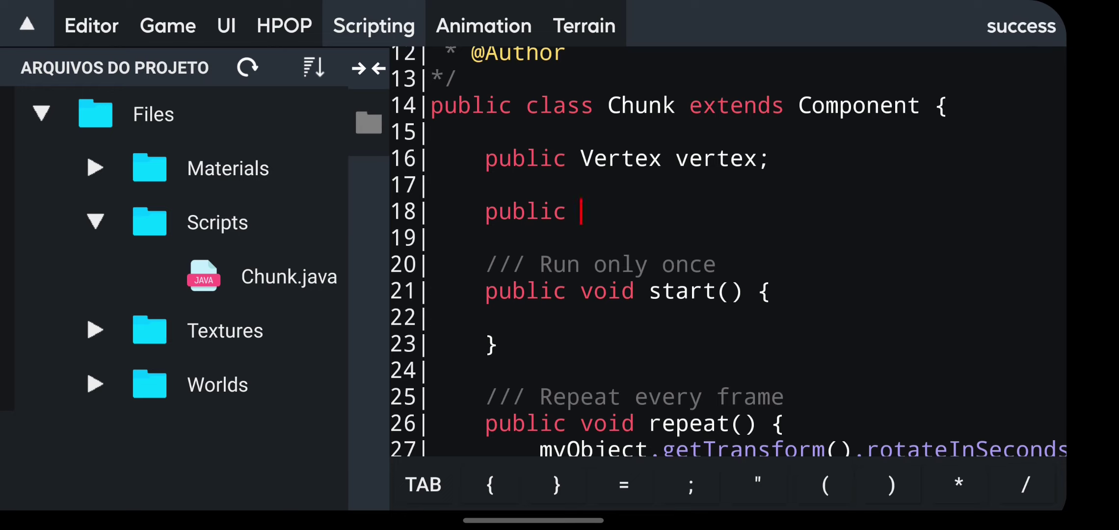
type("MeshModelre")
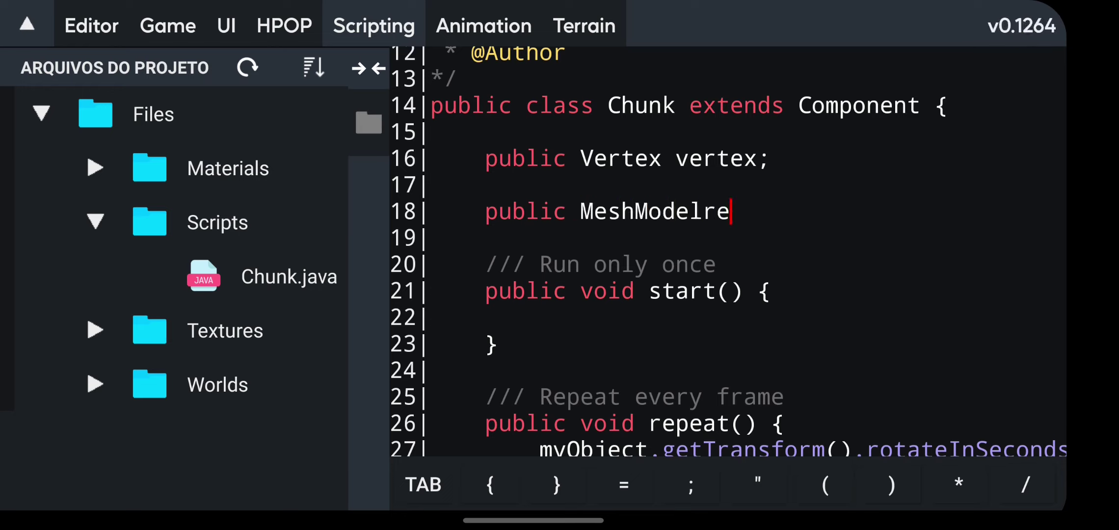
key("BackSpace")
key("BackSpace")
key("BackSpace")
key("BackSpace")
key("BackSpace")
key("BackSpace")
key("BackSpace")
key("BackSpace")
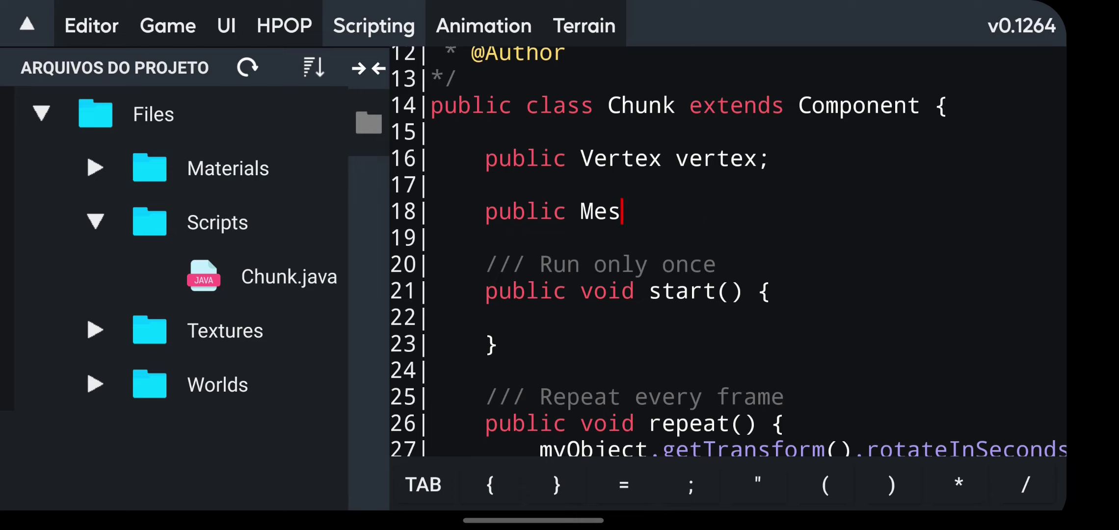
key("BackSpace")
key("BackSpace")
type("odelRende")
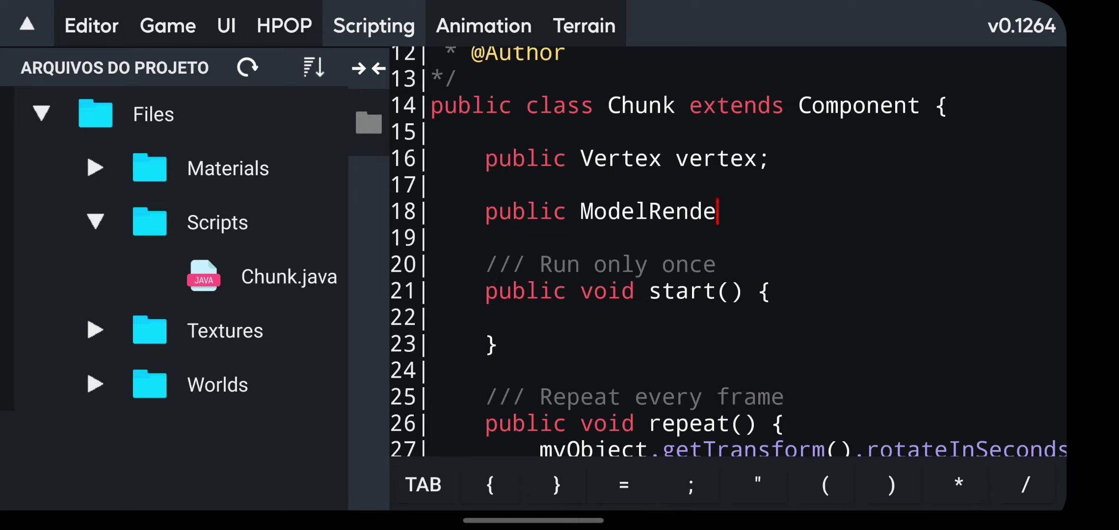
type("rer mr;")
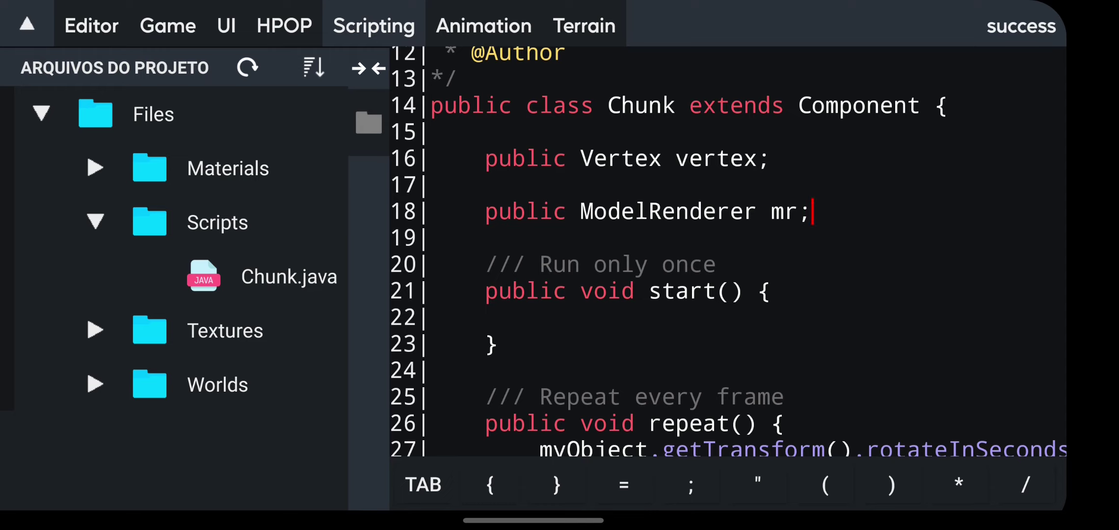
left_click(777, 335)
left_click_drag(885, 224, 887, 200)
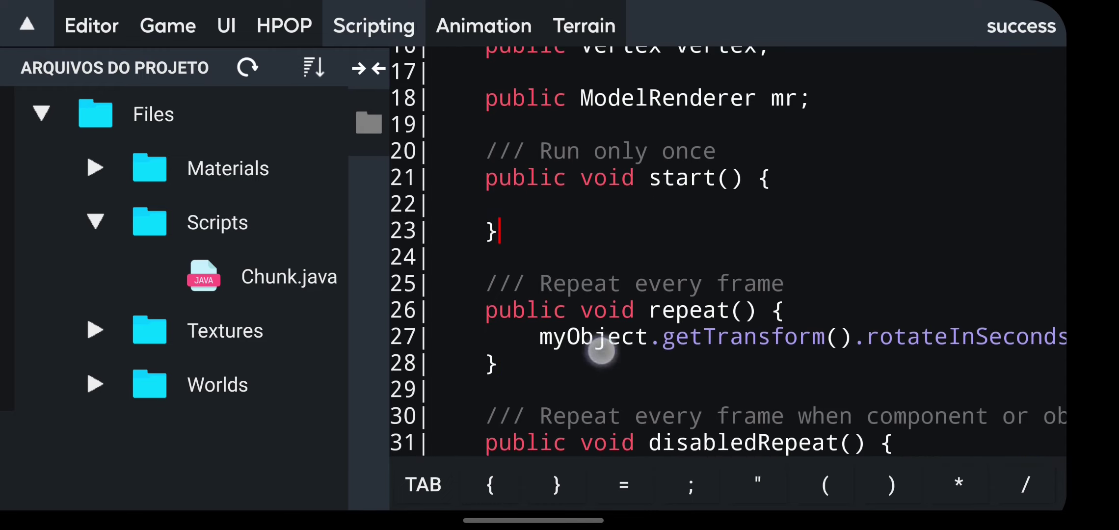
Delete the rotation line from repeat() and assign a new Vertex to vertex in start()
left_click_drag(601, 351, 1056, 339)
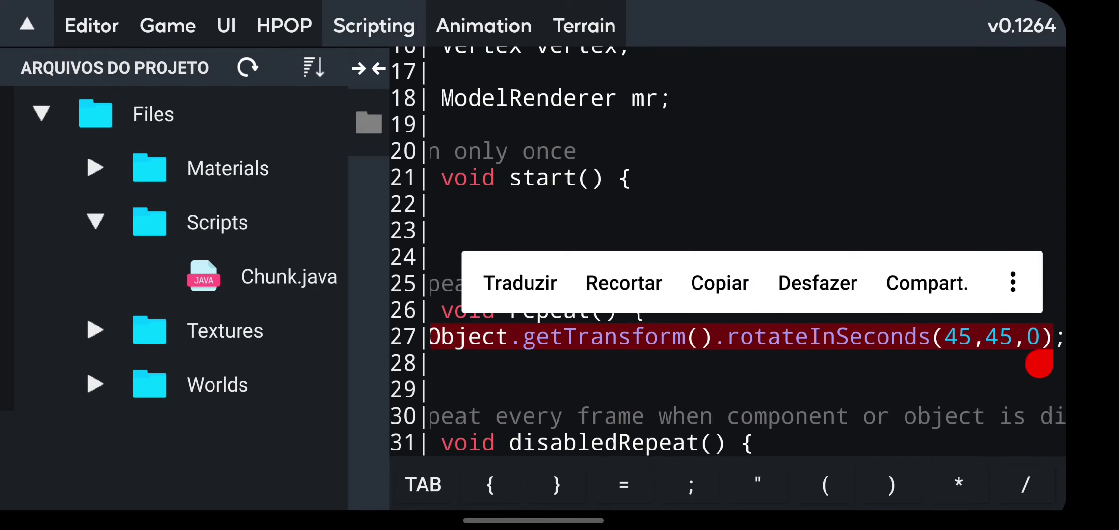
key("BackSpace")
left_click(838, 211)
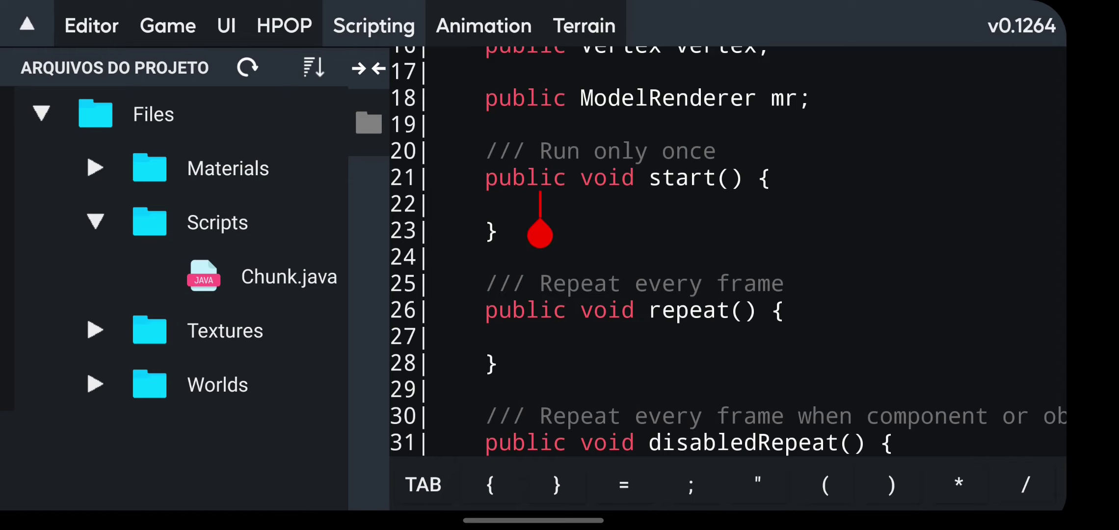
scroll(881, 230, "up", 2)
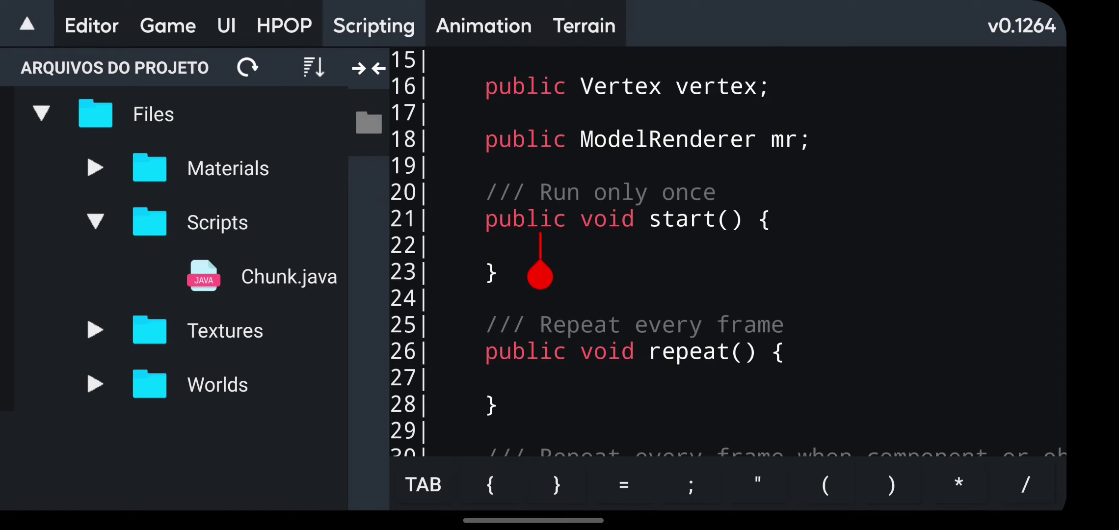
type("verted")
type("x =")
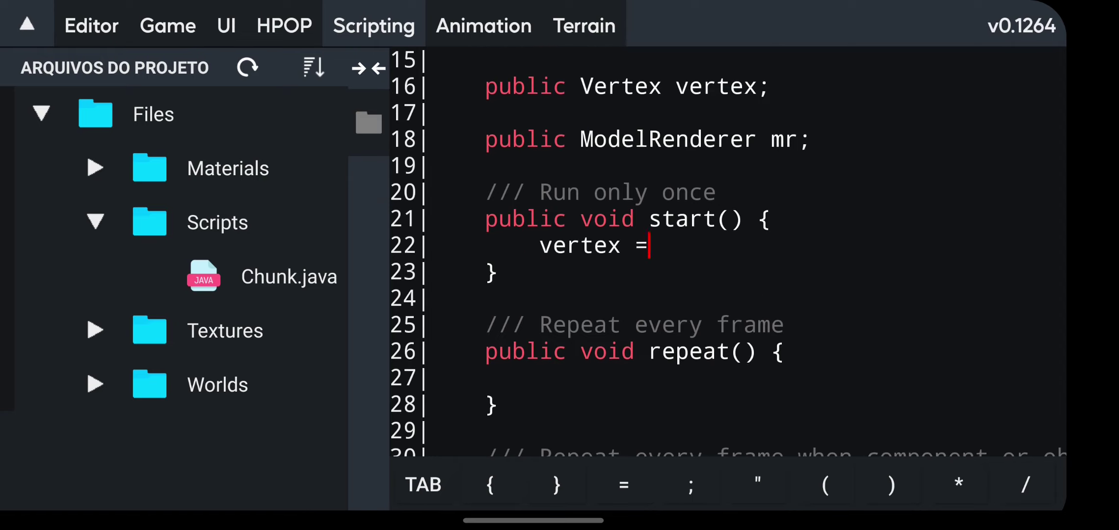
type(" new Vertex();")
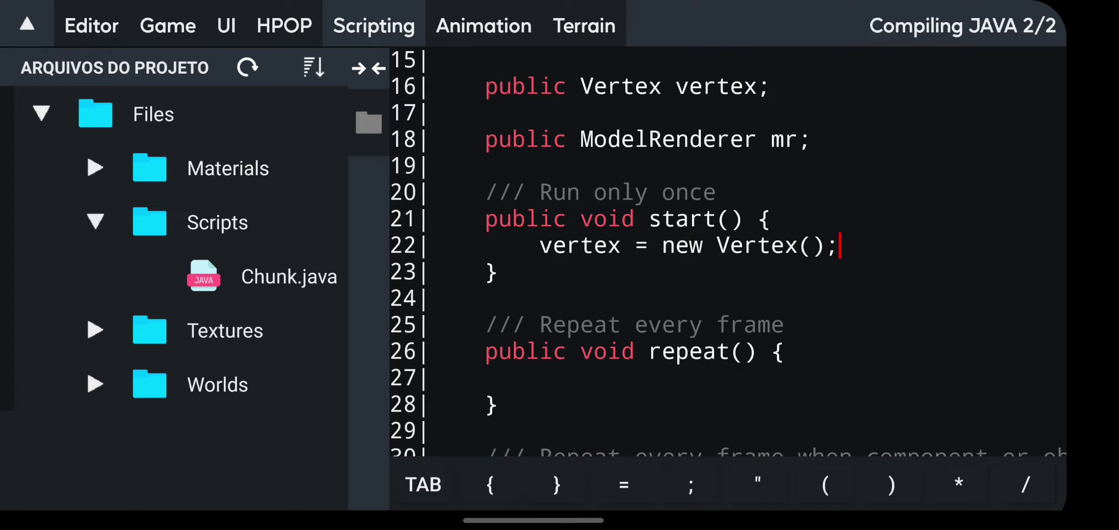
key("Return")
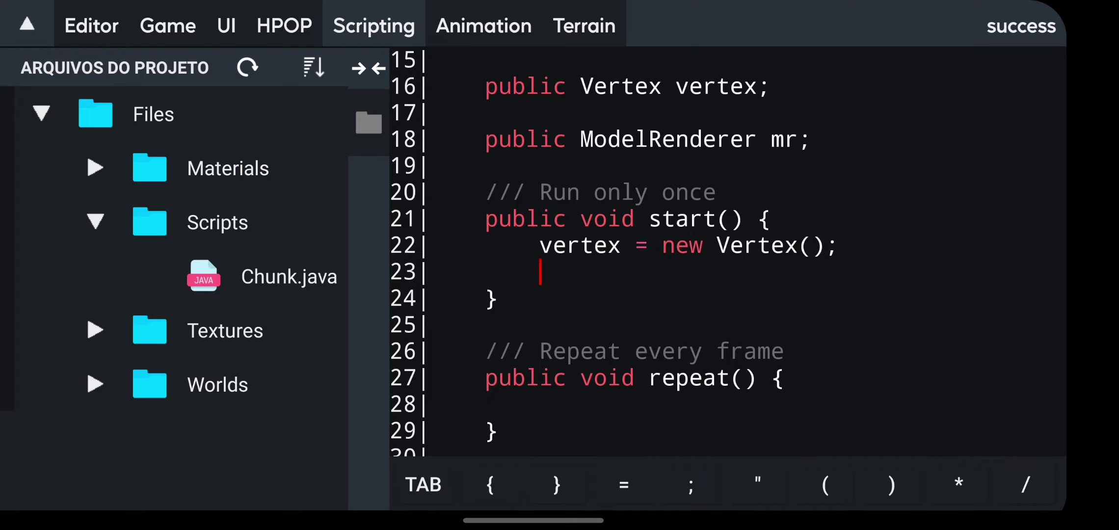
Add 'mr.setVertex(vertex);' on the next line, removing a stray slash
type("mr.set")
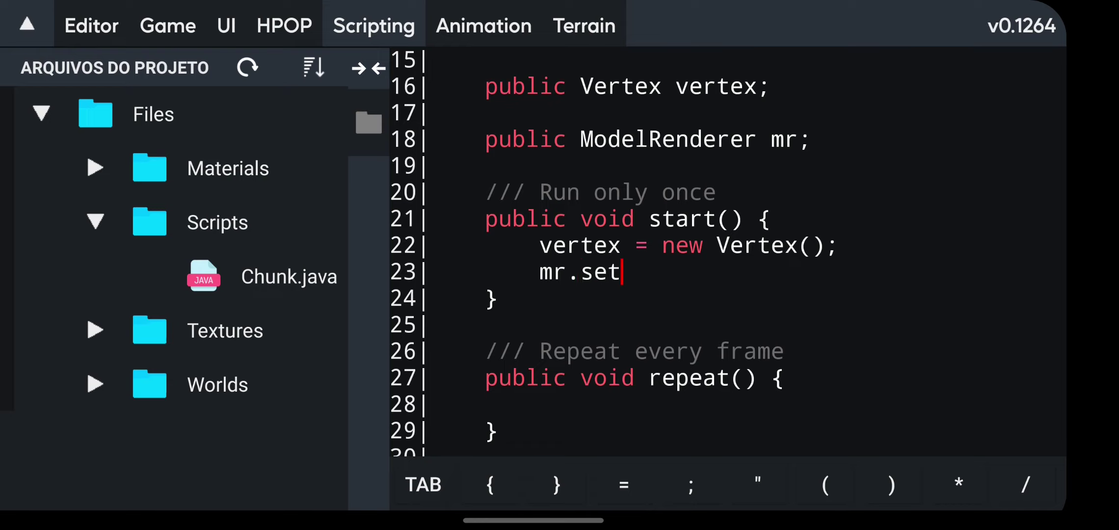
type("Vertex")
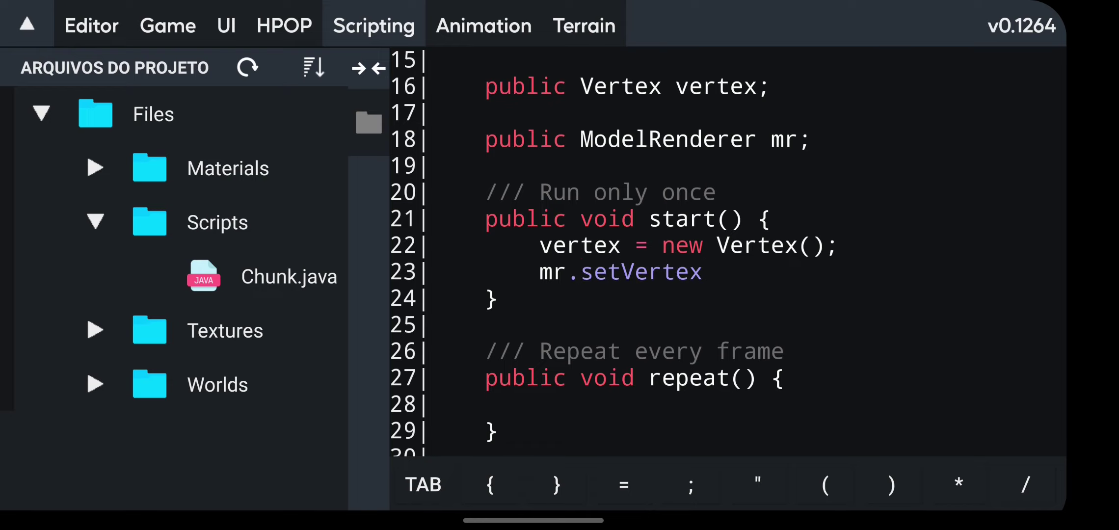
type("();/")
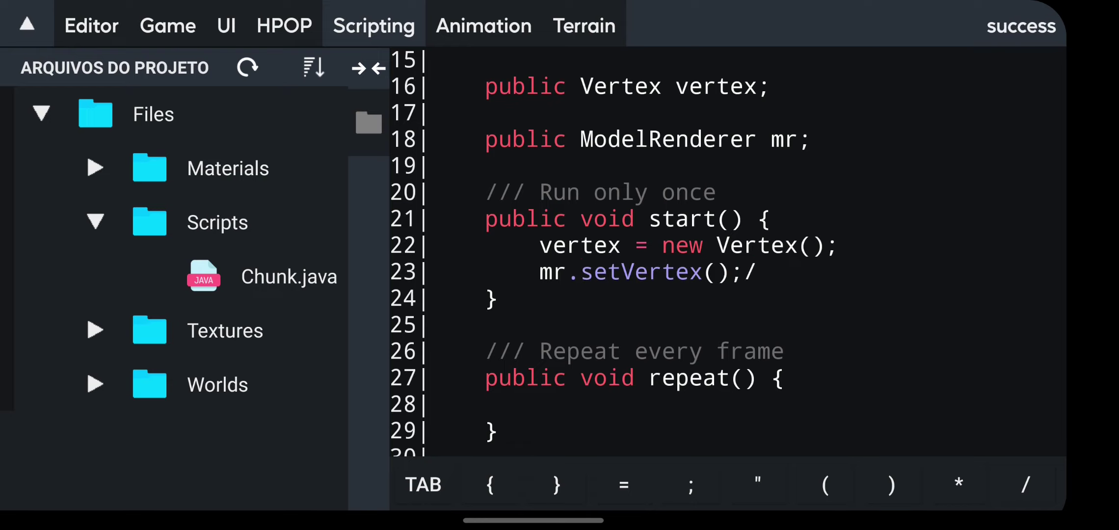
left_click(758, 272)
key("BackSpace")
left_click(715, 272)
type("ver")
type("tex")
left_click(826, 272)
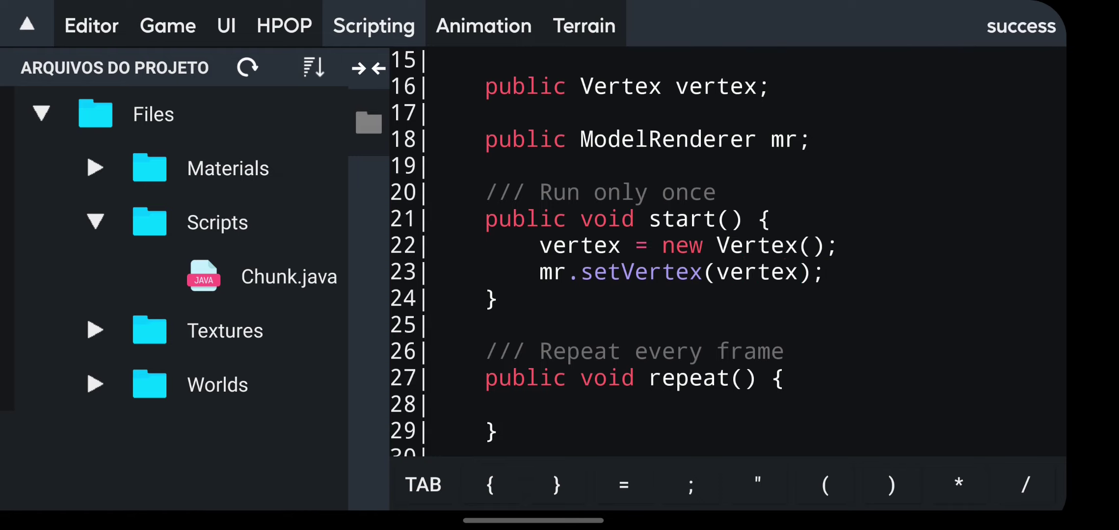
left_click(95, 14)
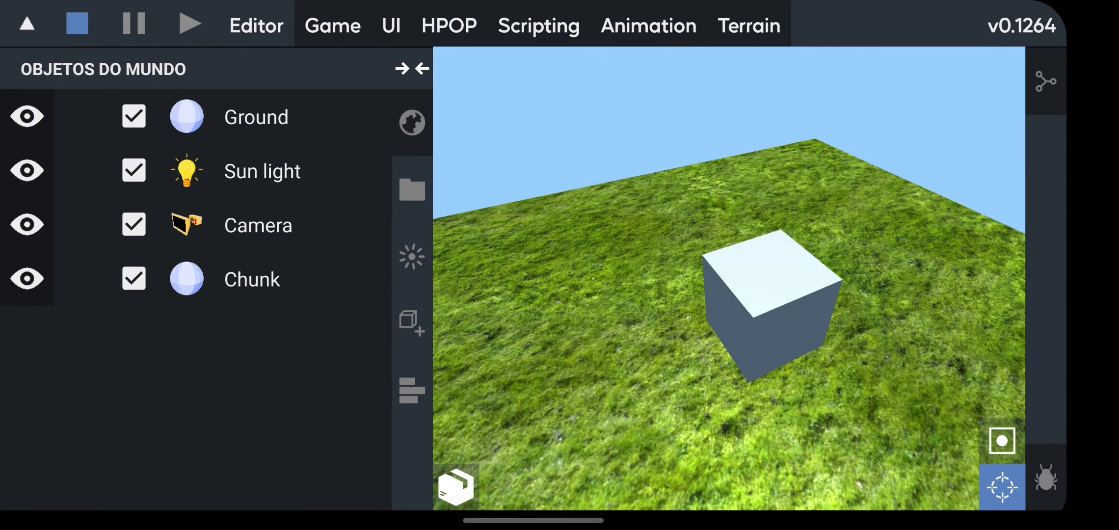
Select the Chunk object and inspect its components, including ModelRenderer
left_click(250, 266)
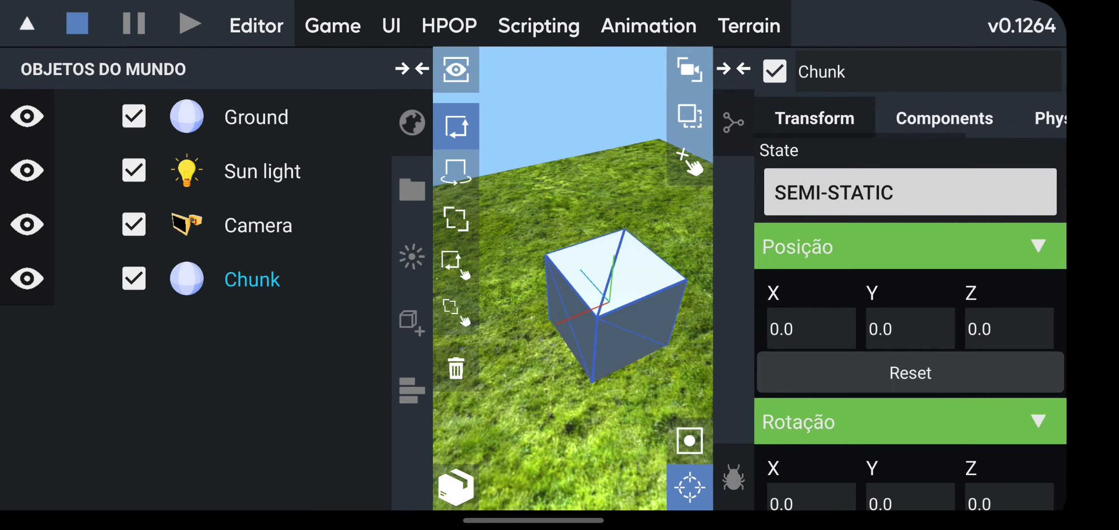
left_click(408, 124)
left_click(939, 117)
left_click_drag(596, 221, 573, 172)
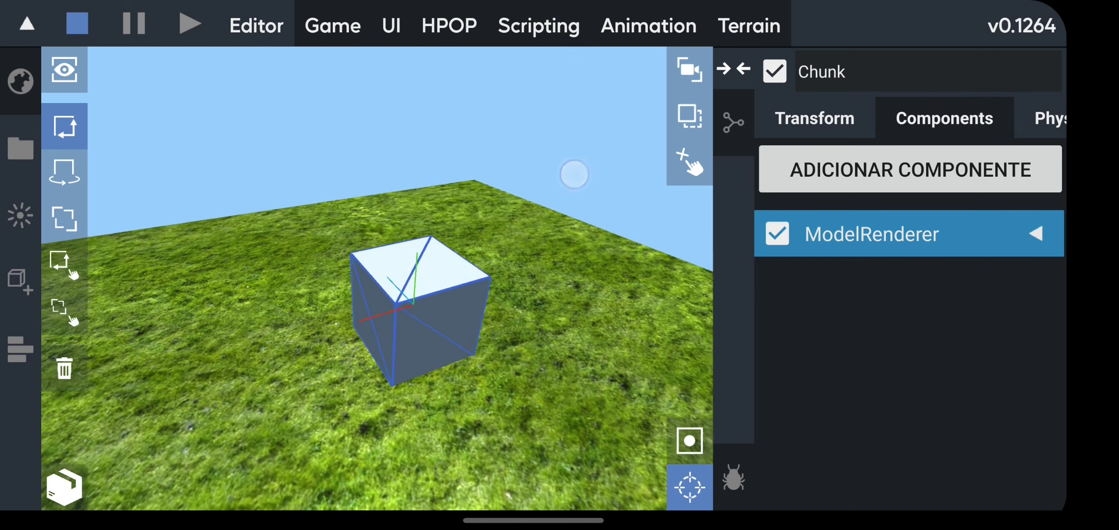
left_click(873, 234)
left_click(882, 230)
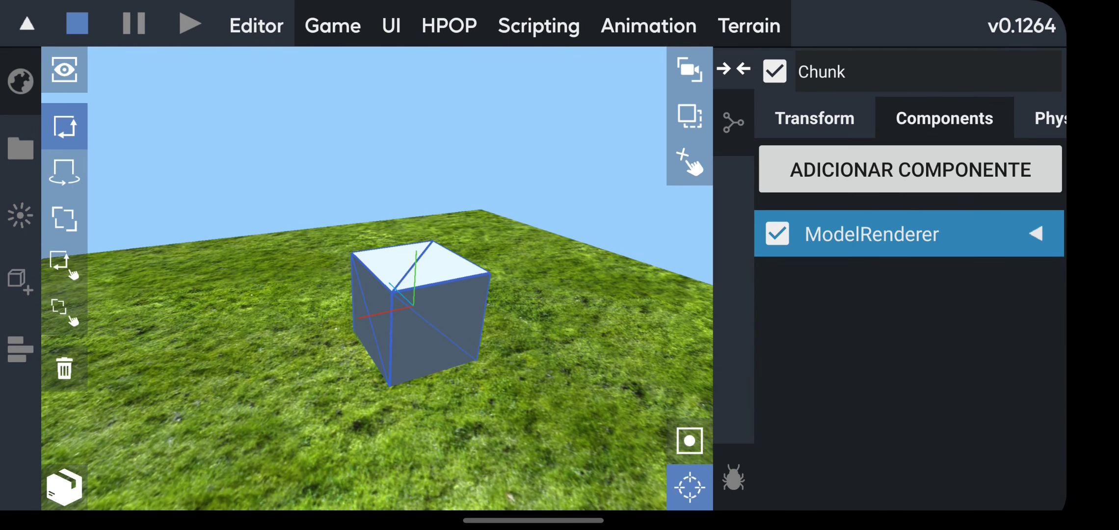
Attach the Chunk Java script as a component of the Chunk object
left_click(910, 169)
left_click(864, 274)
left_click(833, 284)
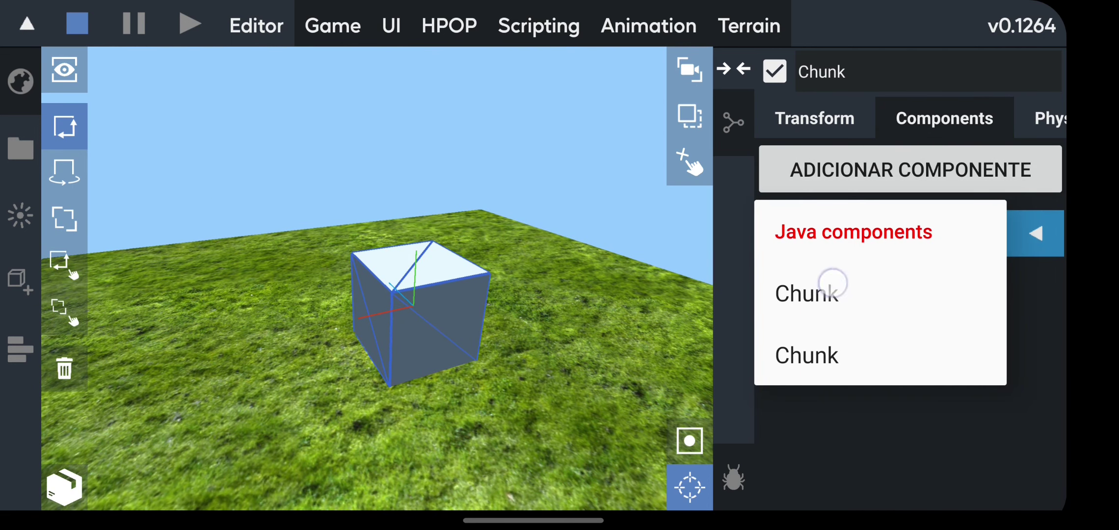
left_click(20, 81)
left_click(240, 276)
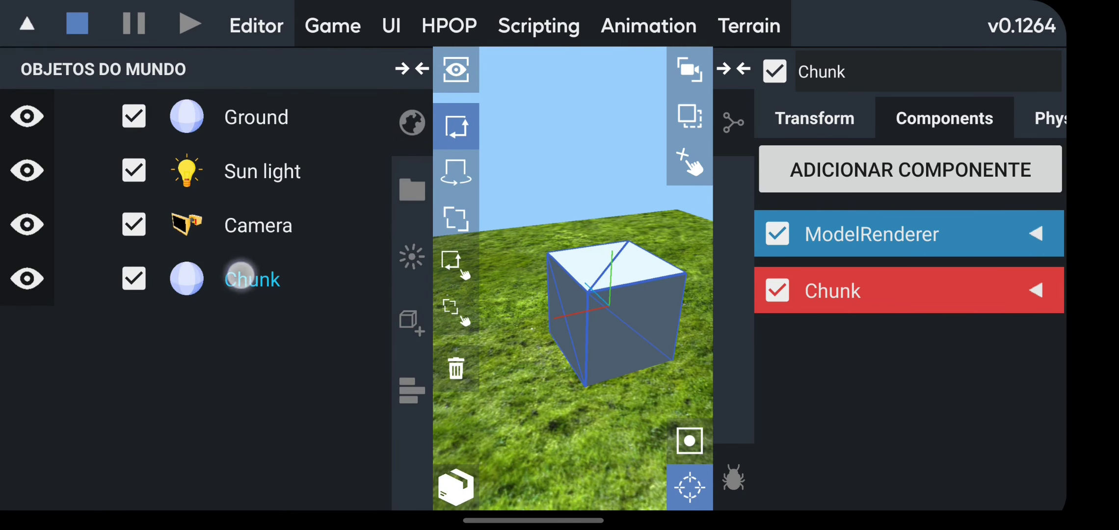
left_click(388, 126)
left_click(873, 292)
left_click(412, 69)
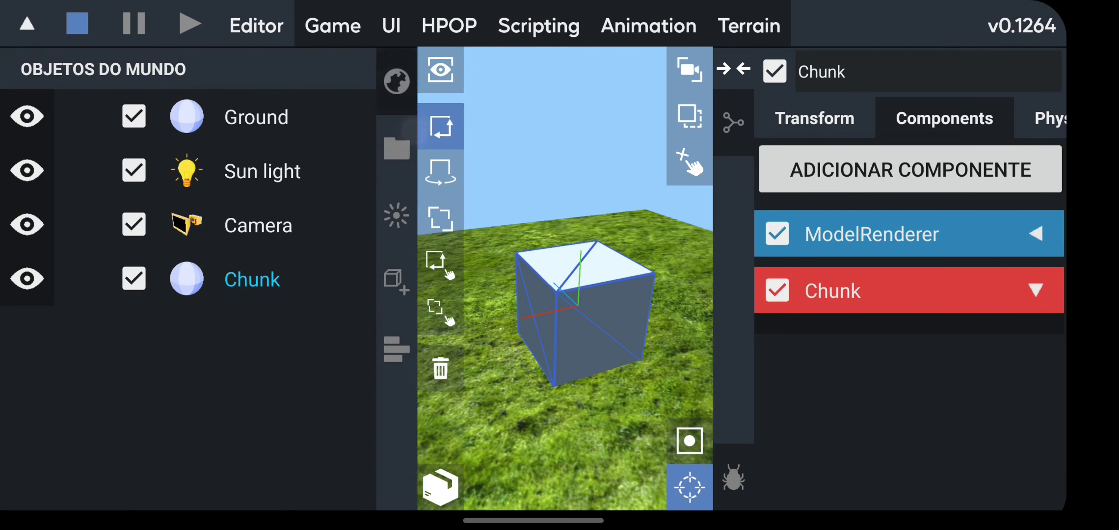
Delete the Chunk component and add it again from Java components
right_click(891, 283)
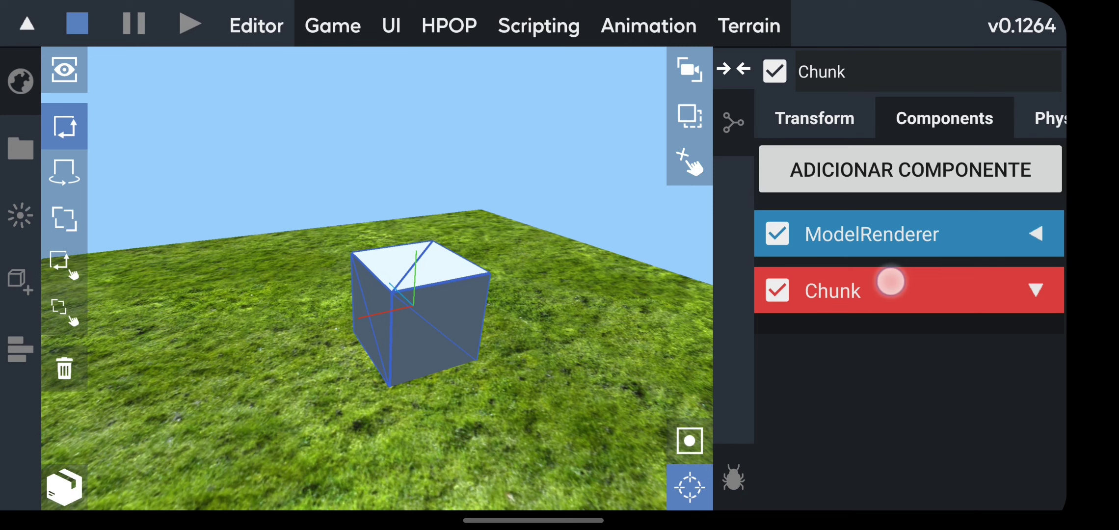
left_click(859, 50)
left_click(596, 337)
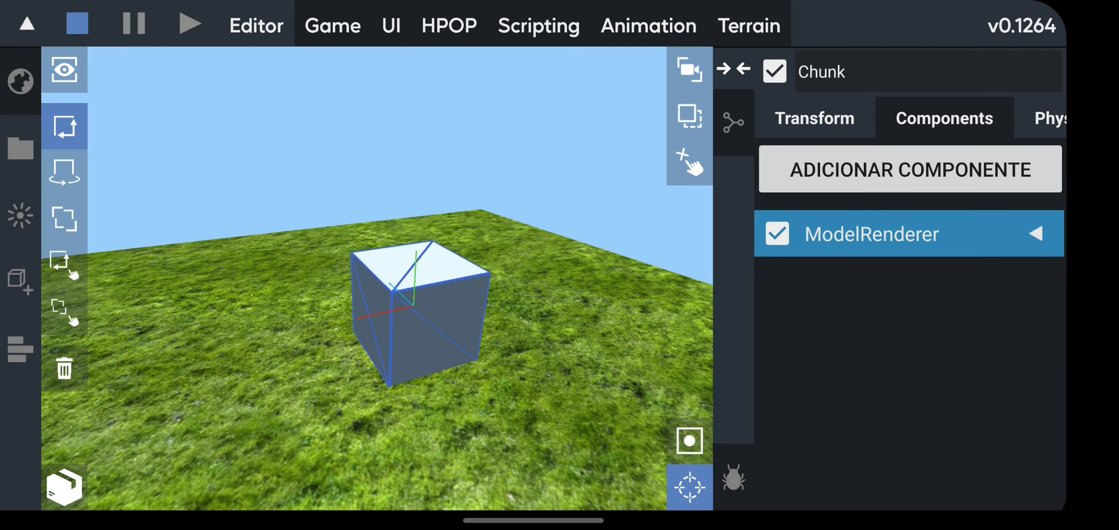
left_click(911, 169)
left_click(861, 271)
left_click(806, 293)
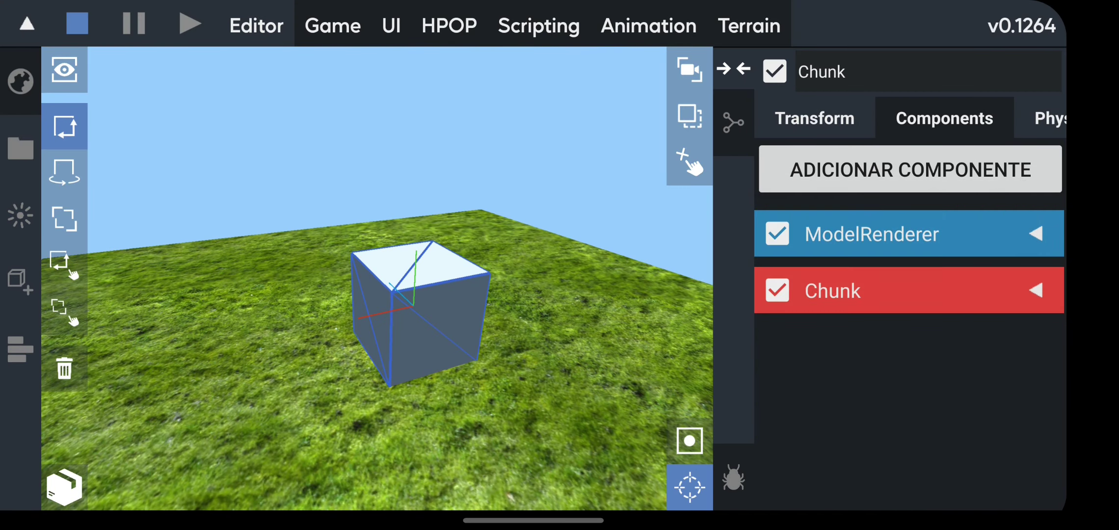
left_click(860, 284)
left_click(863, 278)
Remove an extra duplicate Chunk component, then open Chunk.java in Scripting
left_click(862, 170)
left_click(863, 274)
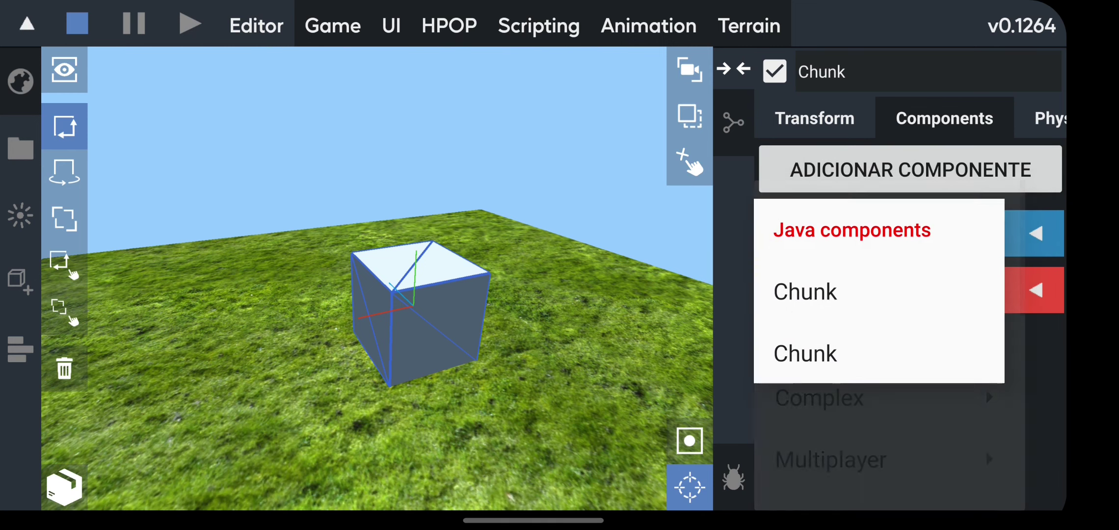
left_click(849, 355)
left_click(857, 348)
left_click(870, 280)
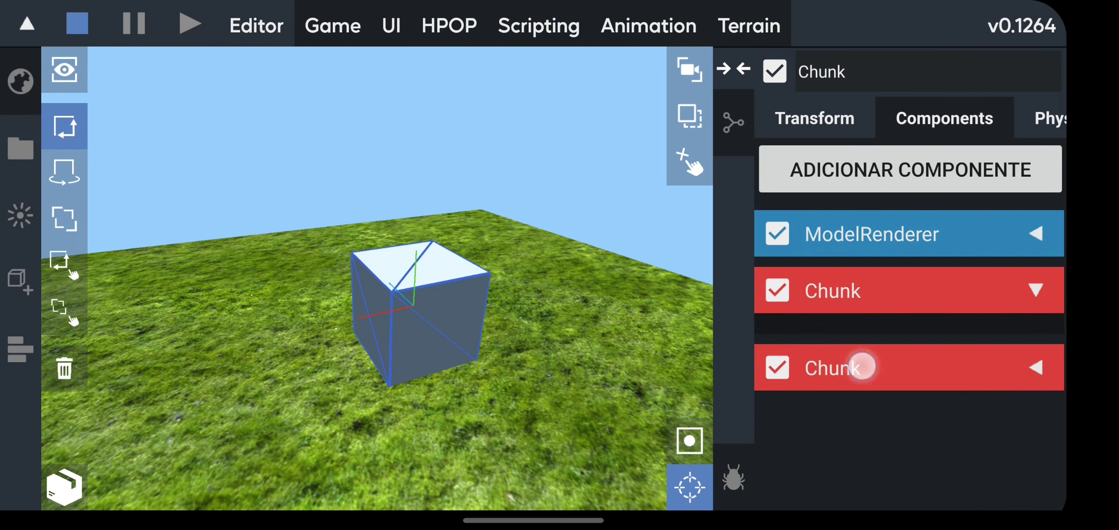
left_click(862, 367)
left_click(856, 128)
left_click(638, 332)
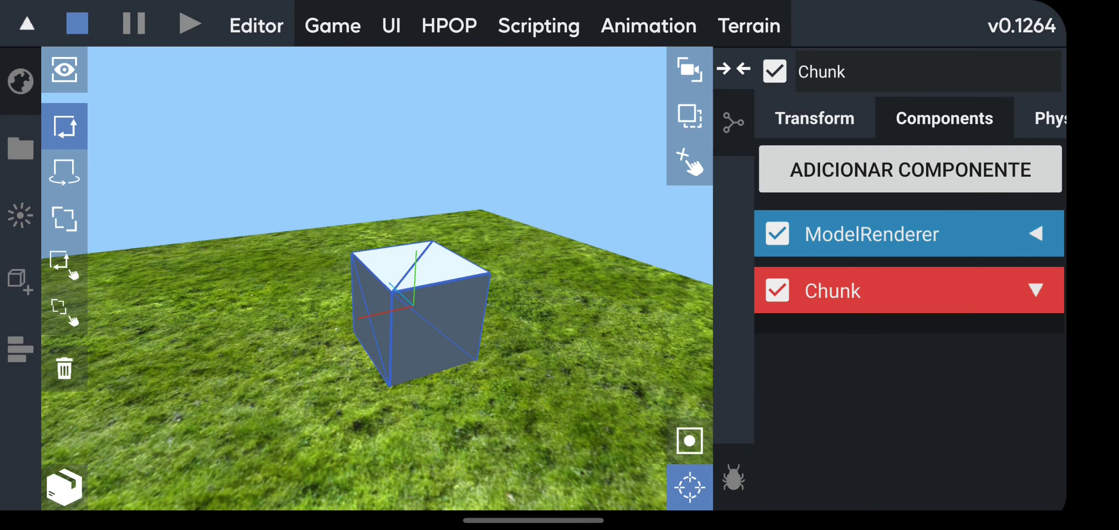
left_click(539, 25)
left_click(272, 264)
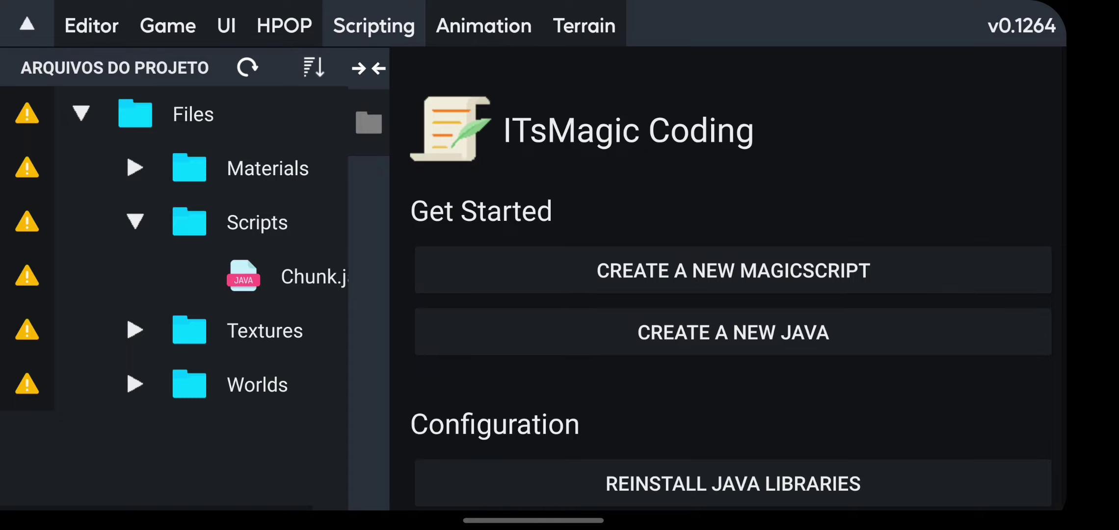
Scroll Chunk.java to start(), place the cursor at line 23, and return to the 3D scene
scroll(794, 126, "down", 2)
scroll(774, 232, "down", 1)
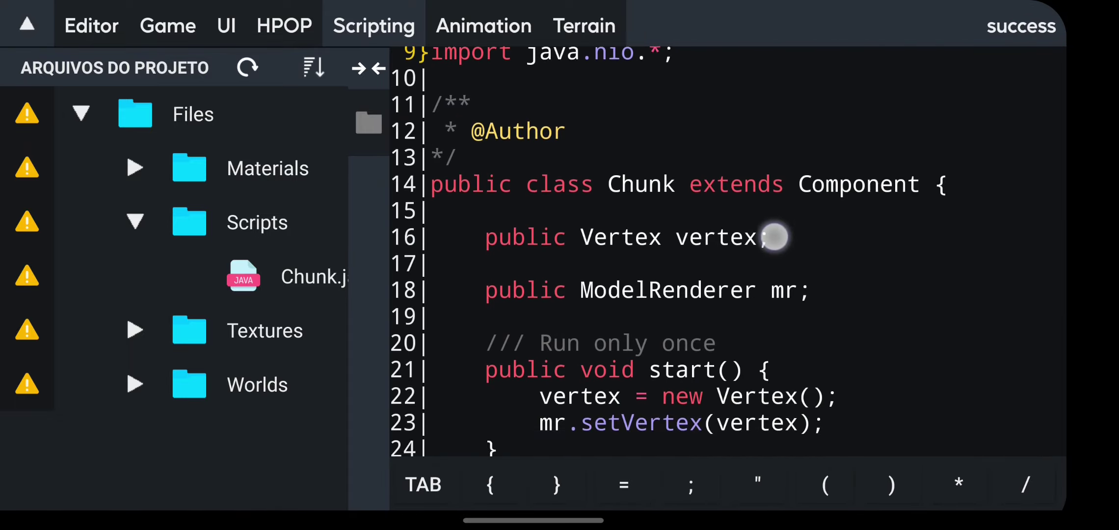
scroll(771, 273, "down", 3)
scroll(771, 273, "down", 2)
left_click(860, 176)
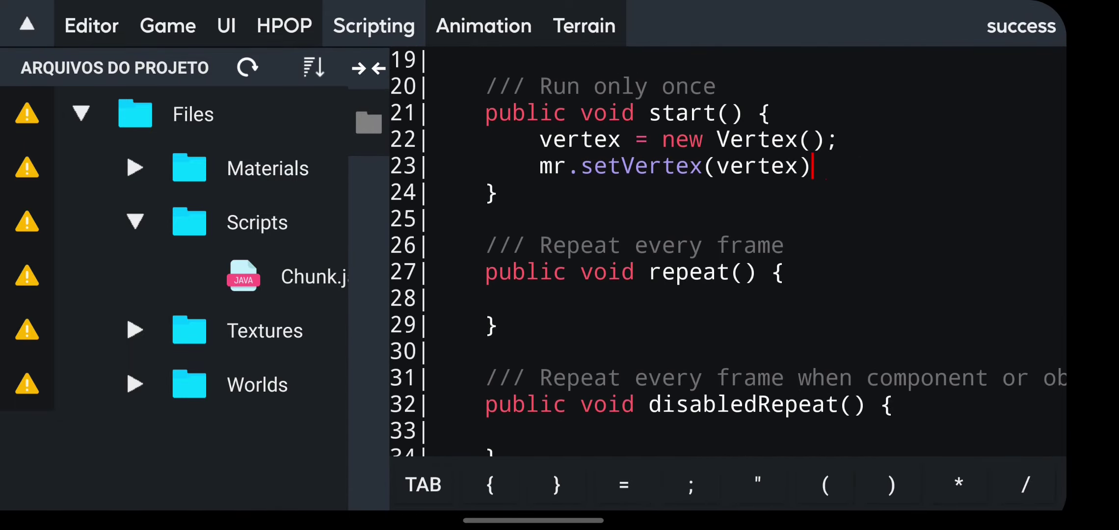
left_click(96, 25)
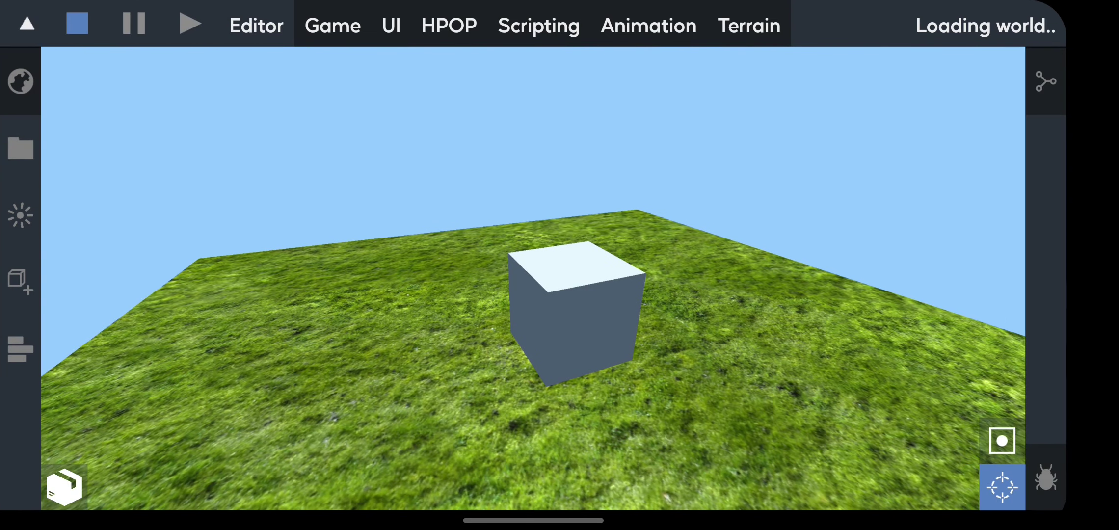
Save the current project and open another project from the Projects list
left_click(27, 23)
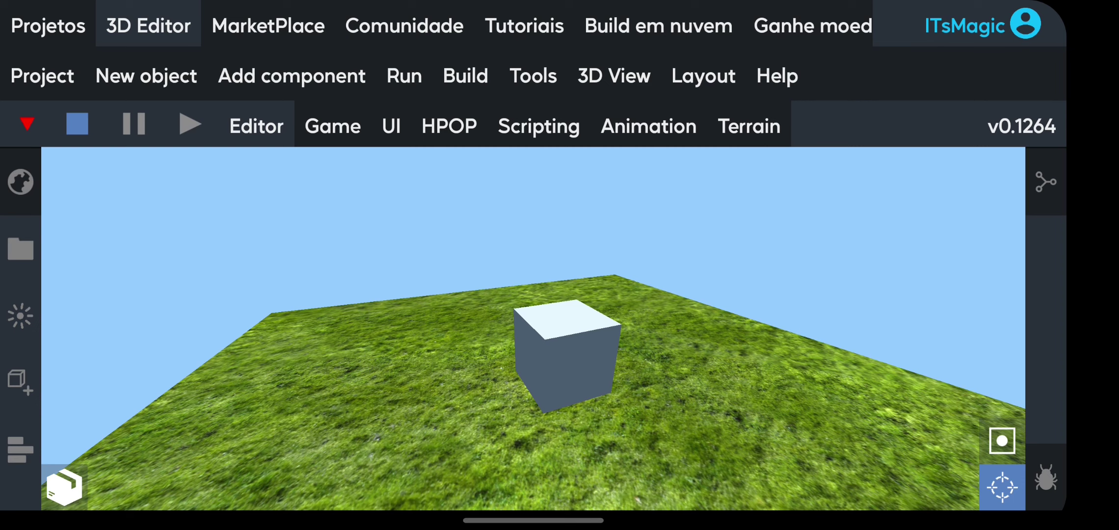
left_click(61, 20)
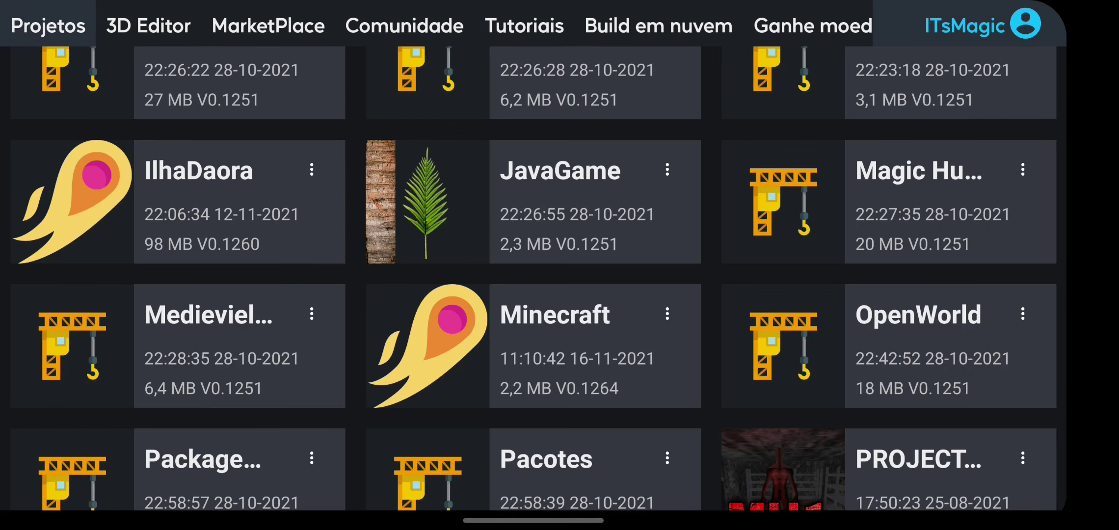
scroll(540, 275, "up", 3)
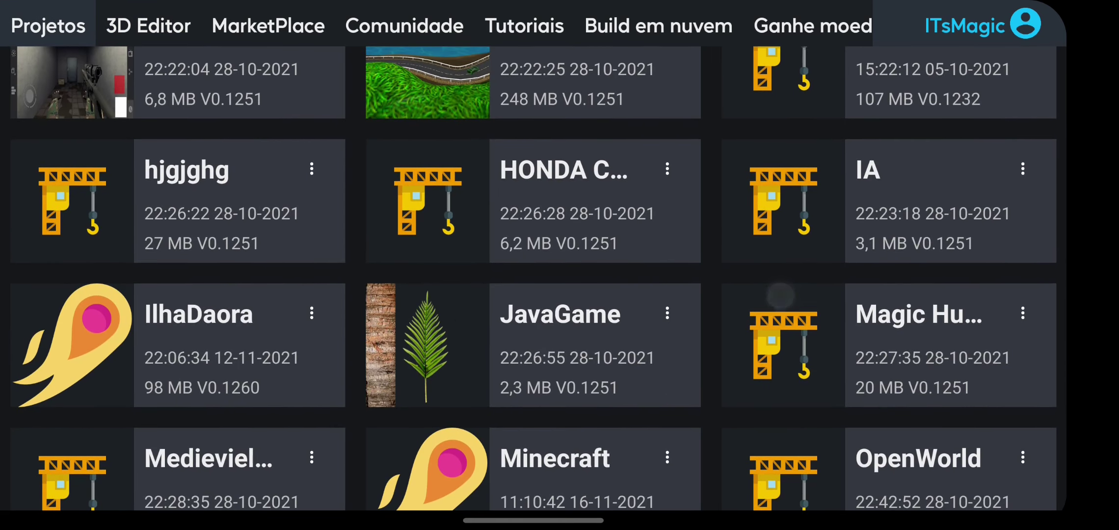
left_click(188, 357)
left_click(699, 325)
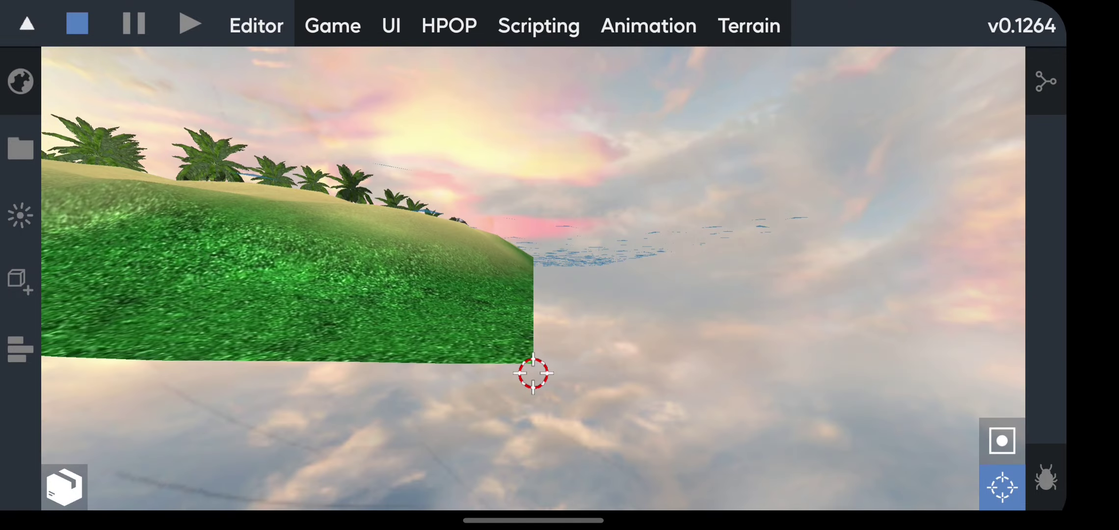
Reopen the Minecraft project from the Projects list, confirming the switch
left_click(27, 23)
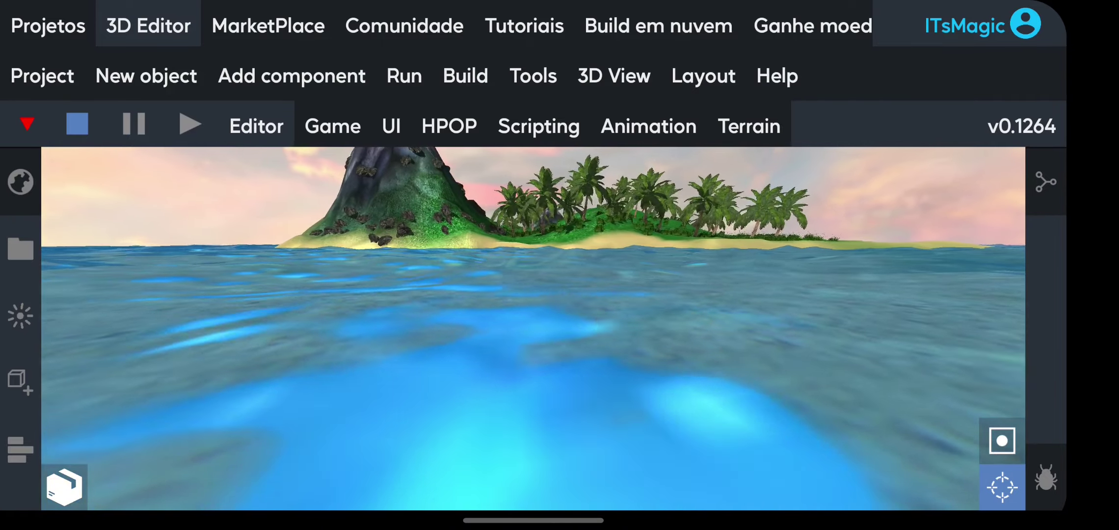
left_click_drag(741, 278, 712, 345)
left_click(48, 26)
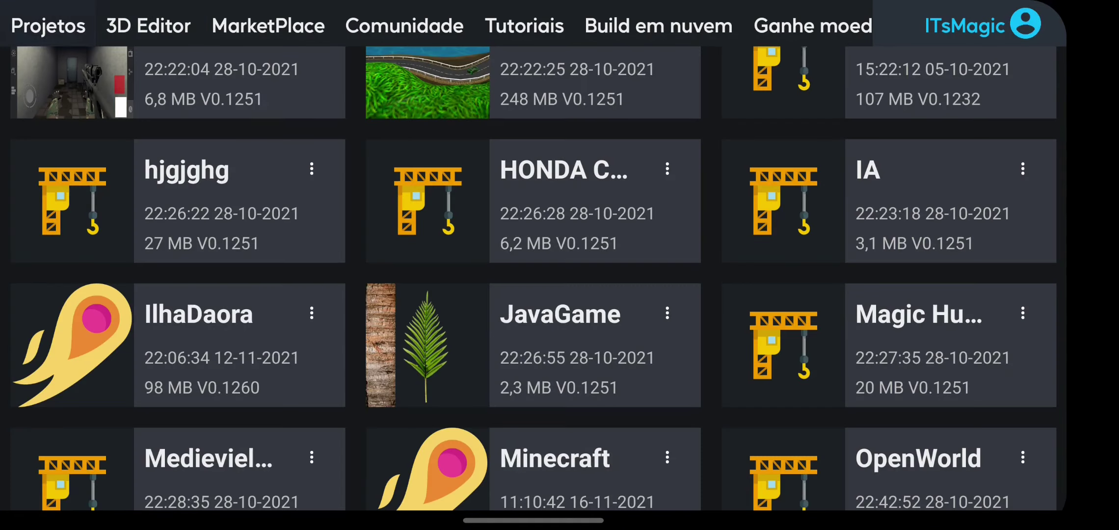
left_click(574, 450)
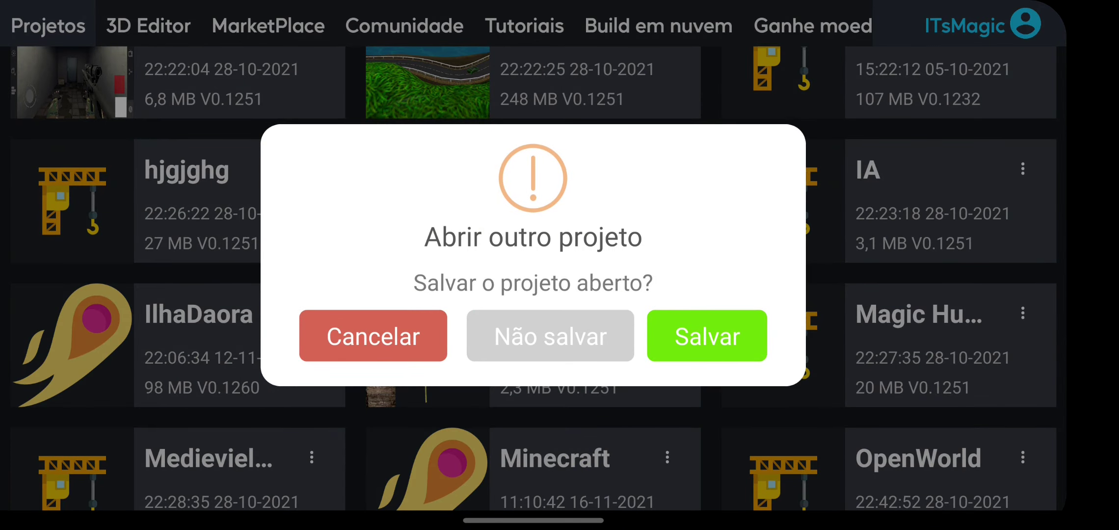
left_click(707, 336)
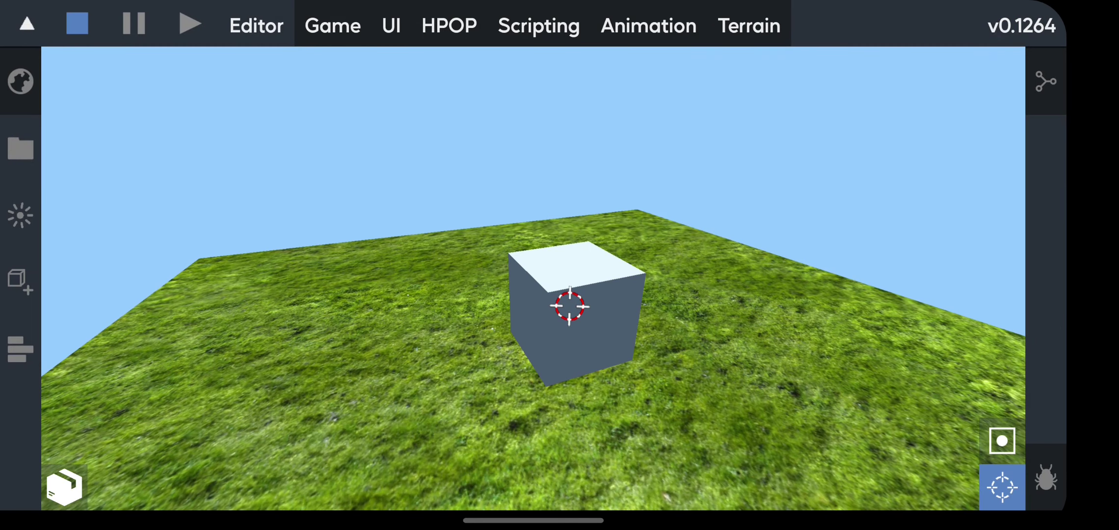
Select the Chunk object in the world objects list and orbit the view around the cube
left_click(21, 81)
left_click(252, 279)
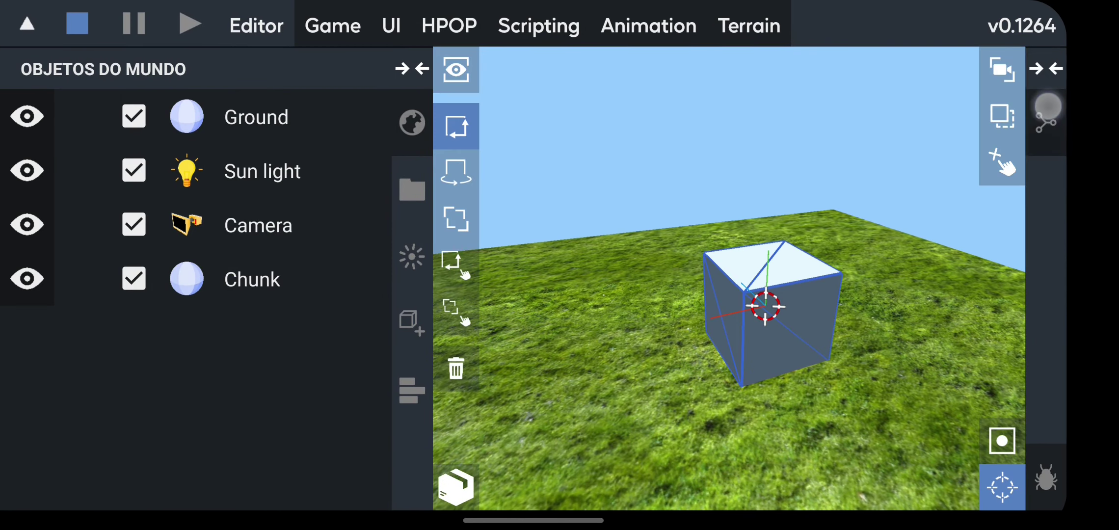
left_click(412, 123)
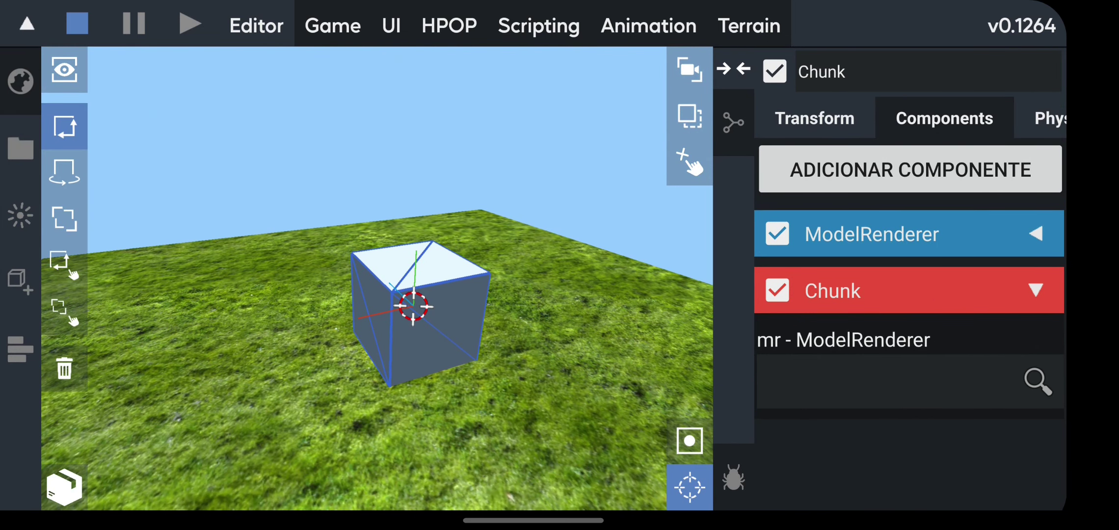
left_click_drag(555, 249, 471, 255)
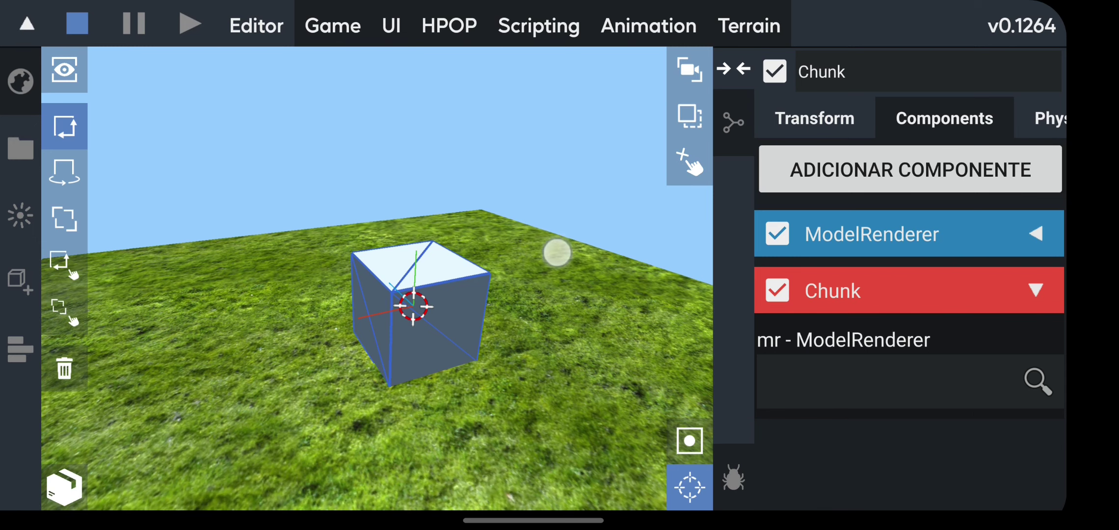
Expand Chunk's components and set the Chunk component's mr field to the Chunk ModelRenderer
left_click(20, 81)
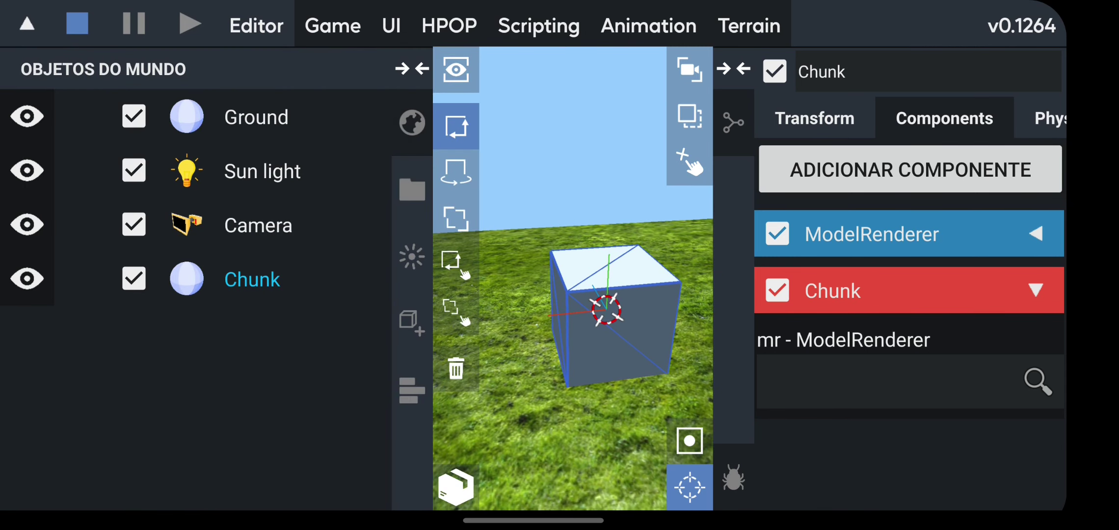
left_click(254, 278)
left_click(882, 245)
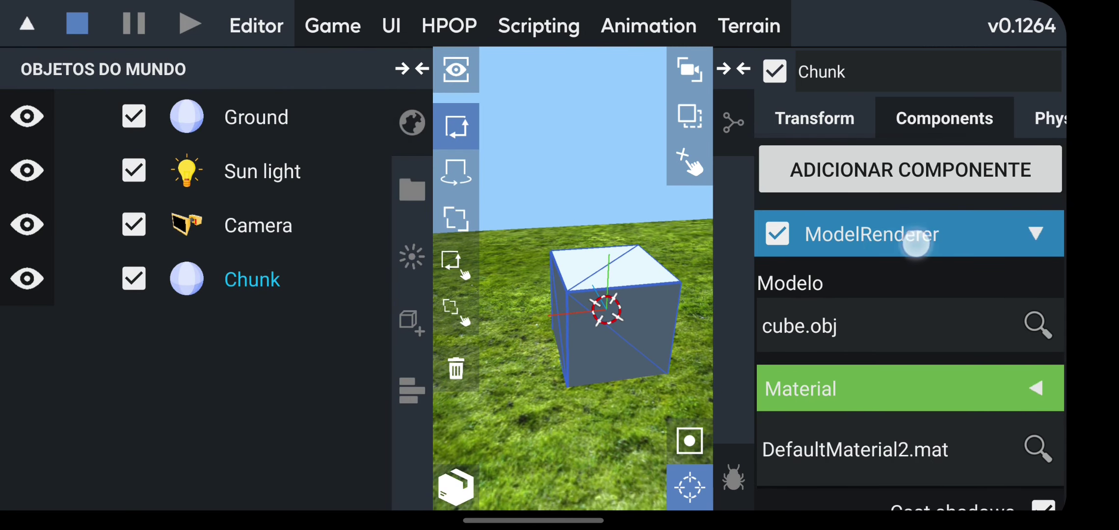
left_click(915, 243)
left_click(408, 111)
left_click(865, 232)
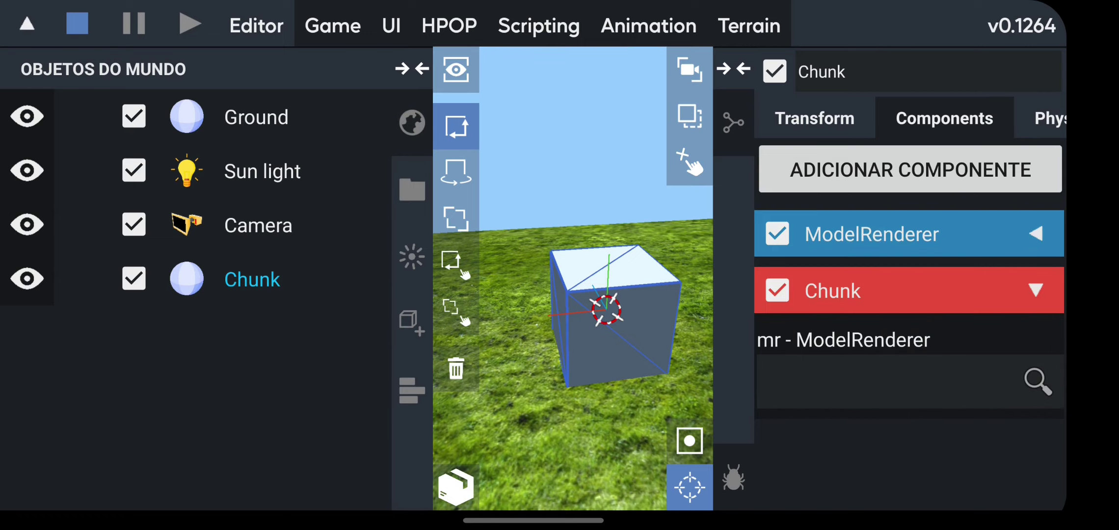
left_click(881, 369)
left_click(158, 345)
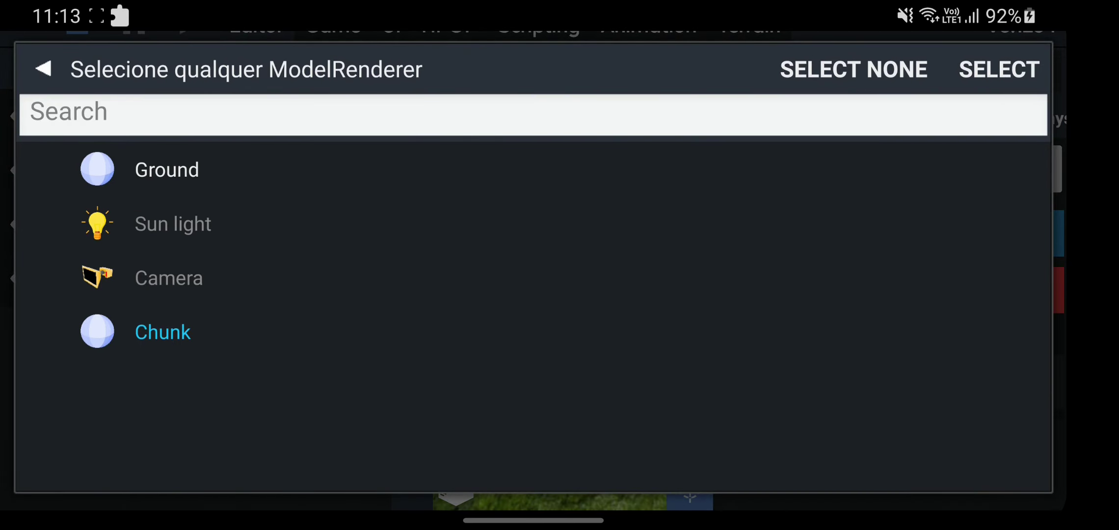
left_click(999, 69)
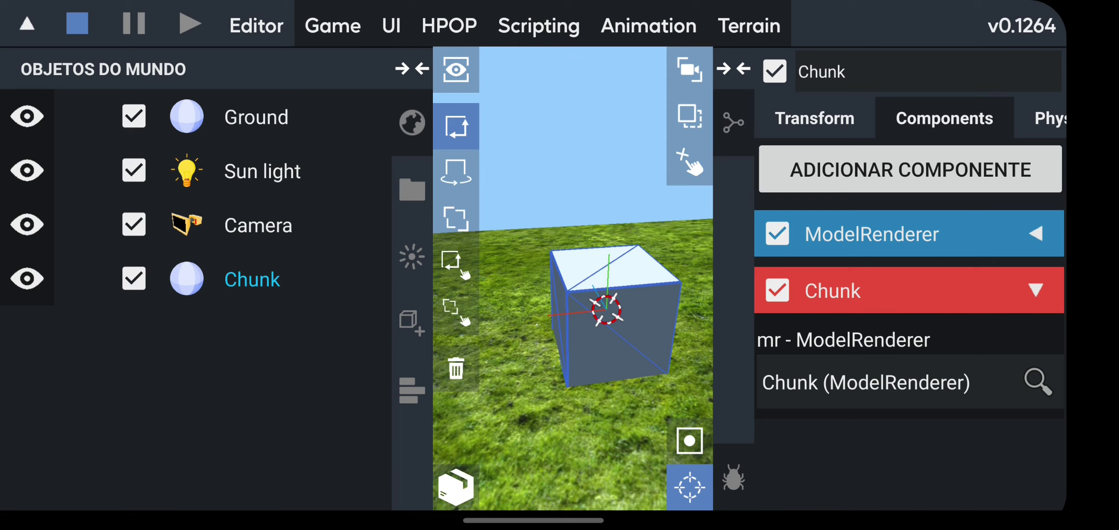
Deselect Chunk, hide the world objects list and switch to the Scripting workspace
left_click(690, 163)
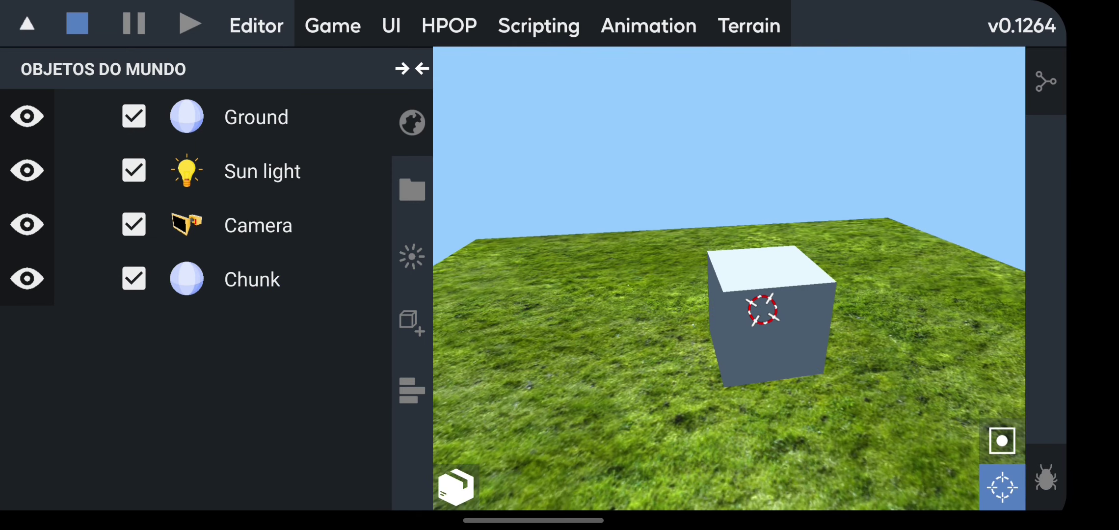
left_click(412, 68)
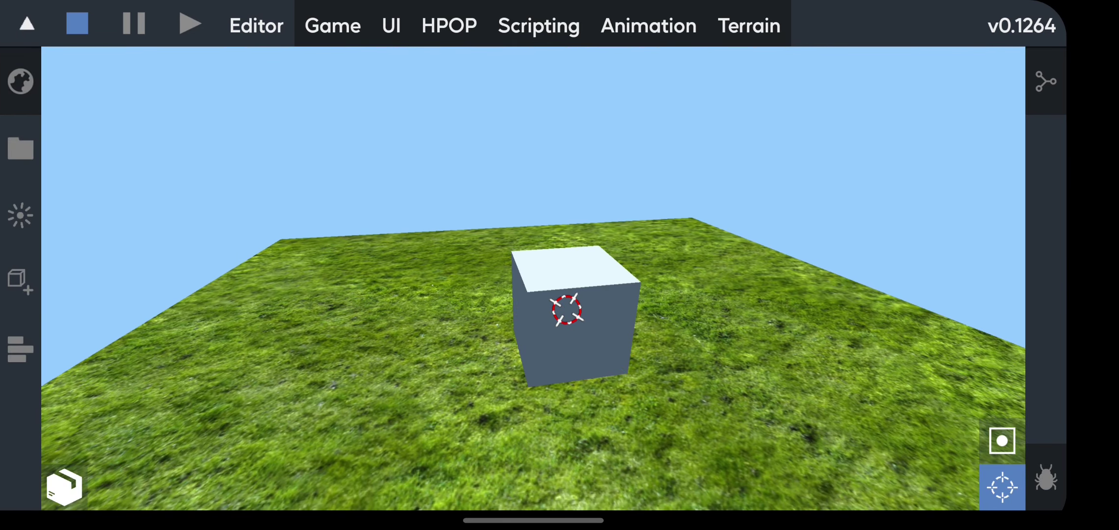
left_click(539, 25)
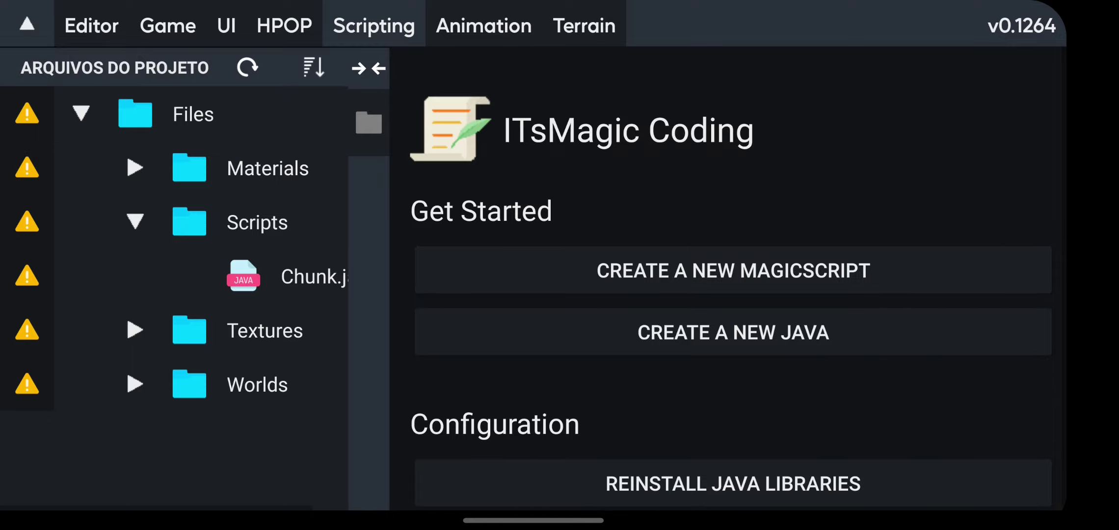
Open Chunk.java, begin typing 'mr = MyOBJECT.FIN' in start(), then erase it
left_click(294, 276)
scroll(862, 240, "down", 5)
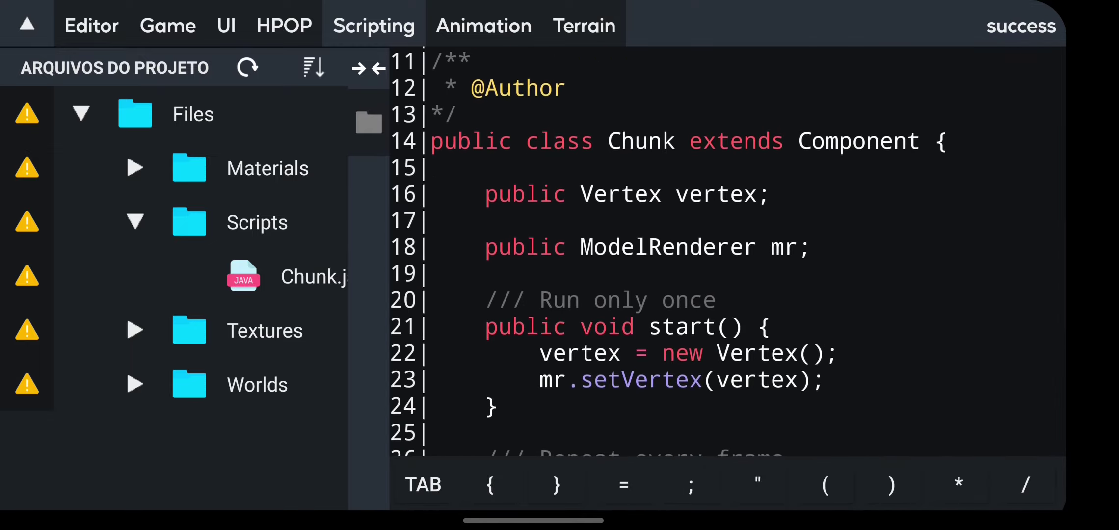
left_click(849, 327)
key("Return")
key("Return")
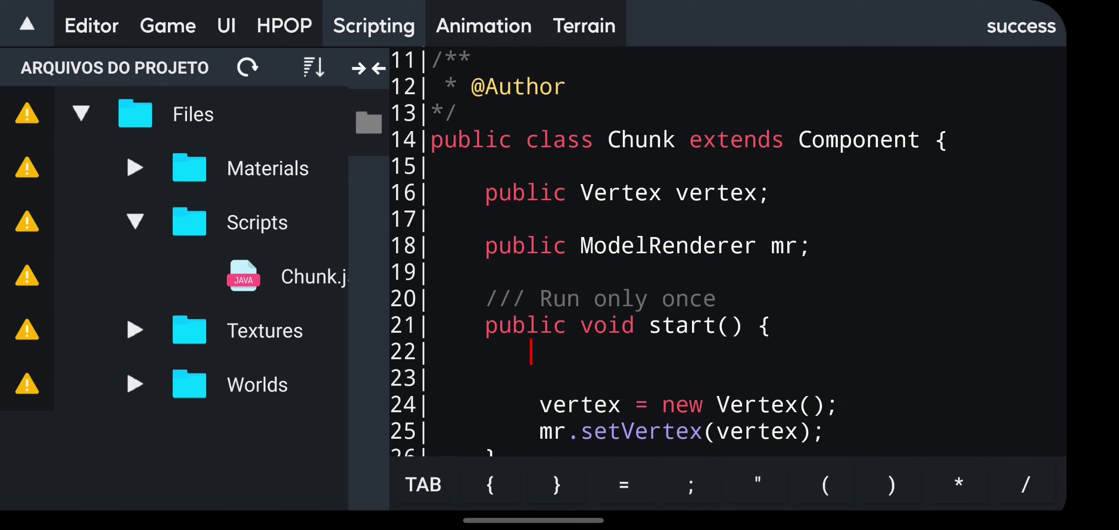
type("mr = MyOBJEC")
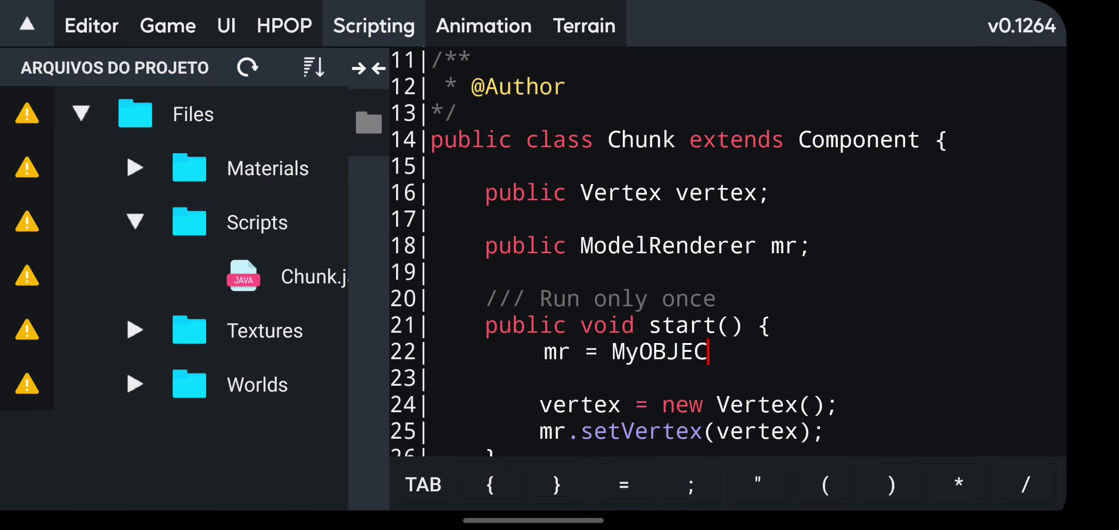
type("T.FIN")
key("BackSpace")
key("BackSpace")
key("BackSpace")
key("BackSpace")
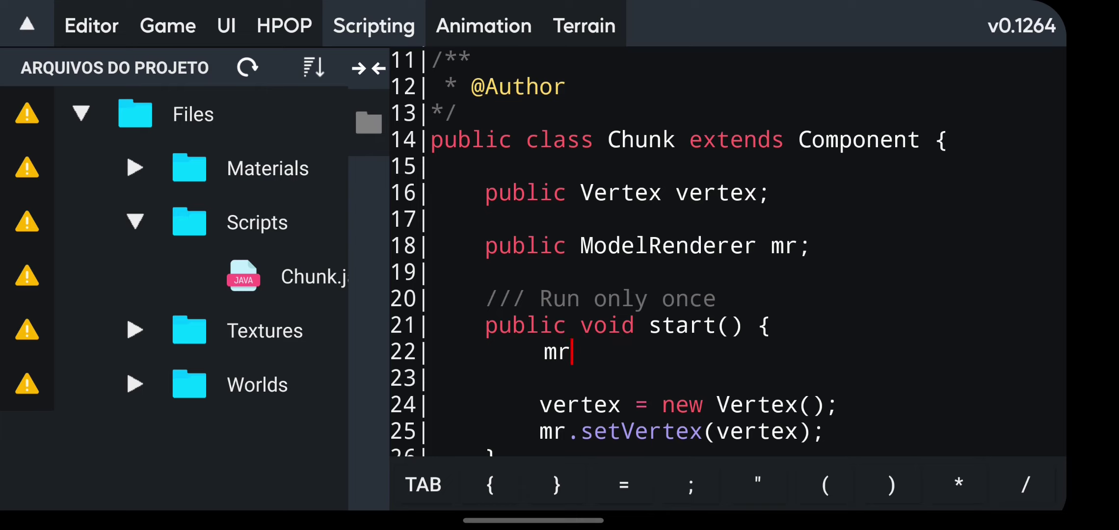
Remove the leftover mr text and extra blank line, then return to the scene editor
key("BackSpace")
key("BackSpace")
left_click(489, 378)
key("BackSpace")
key("BackSpace")
key("BackSpace")
key("BackSpace")
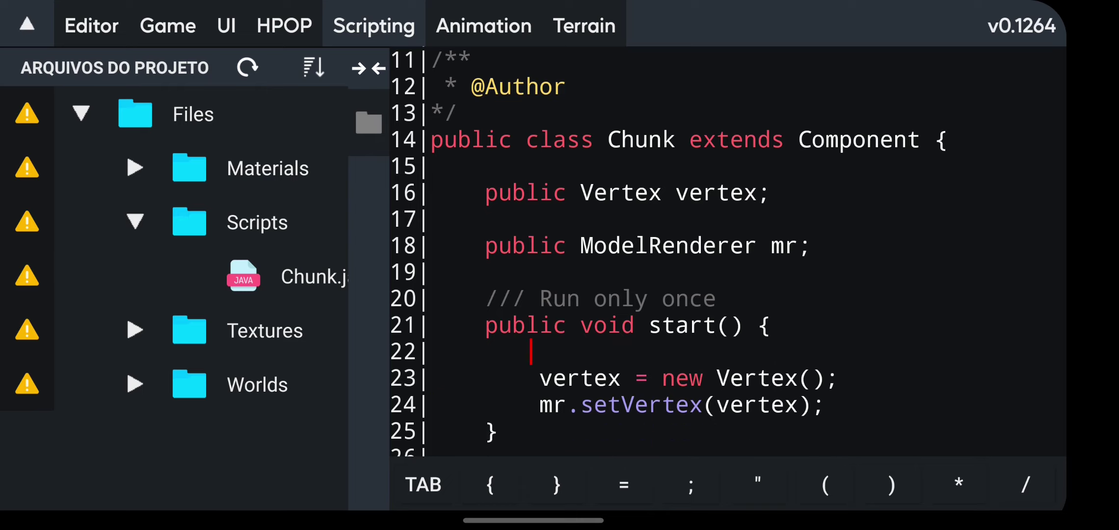
key("BackSpace")
key("BackSpace")
key("BackSpace")
key("BackSpace")
key("BackSpace")
key("BackSpace")
key("BackSpace")
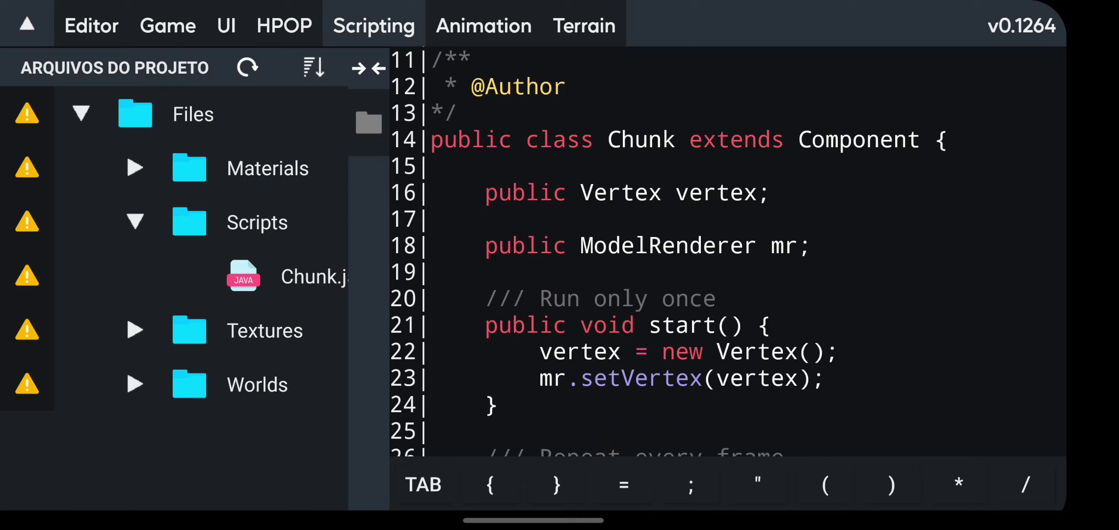
left_click(92, 25)
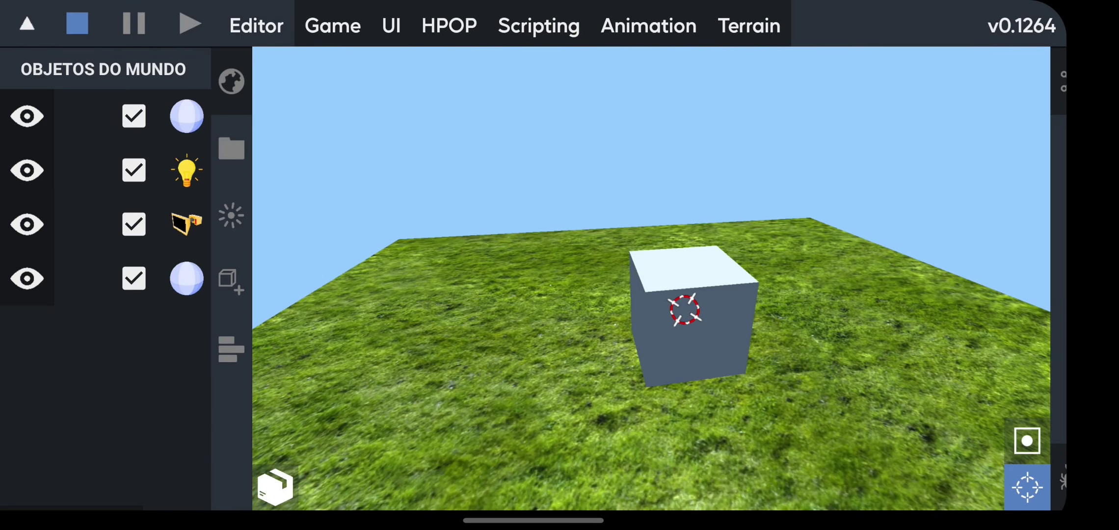
Select and deselect the Chunk object, then collapse the world objects list
left_click(187, 23)
left_click(225, 282)
left_click(244, 282)
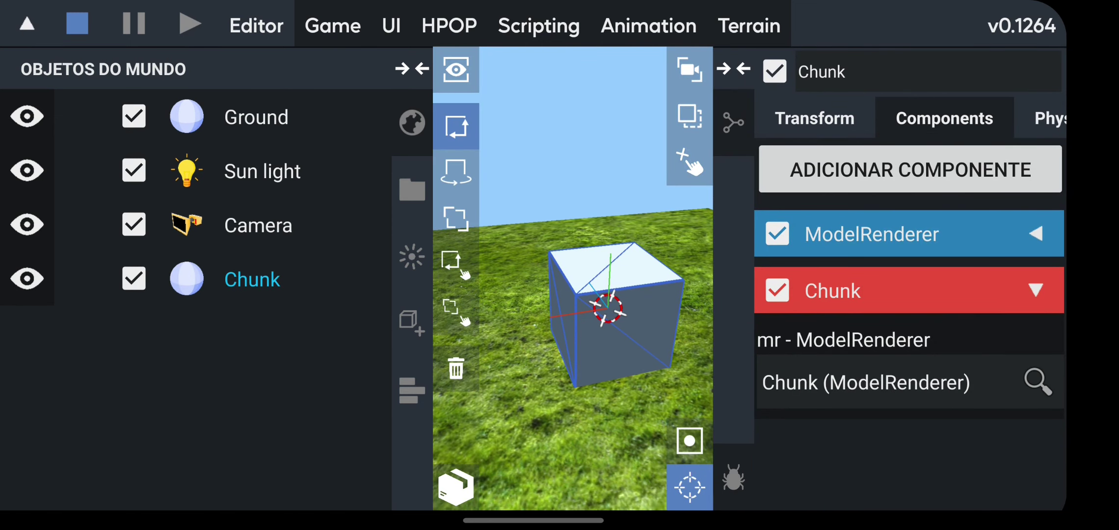
left_click(252, 279)
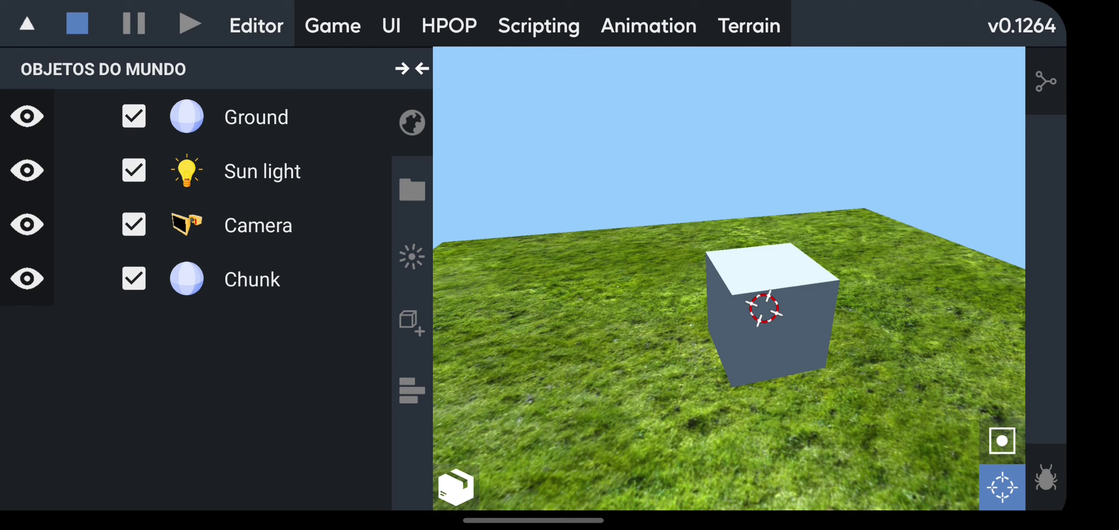
left_click(412, 69)
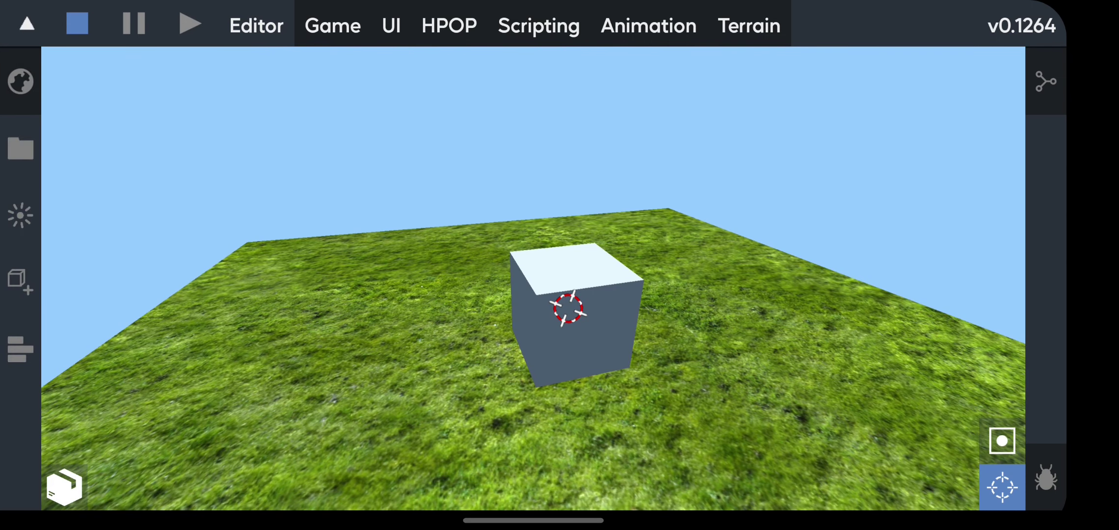
Start the game, select Chunk and expand its ModelRenderer component in the inspector
left_click(190, 24)
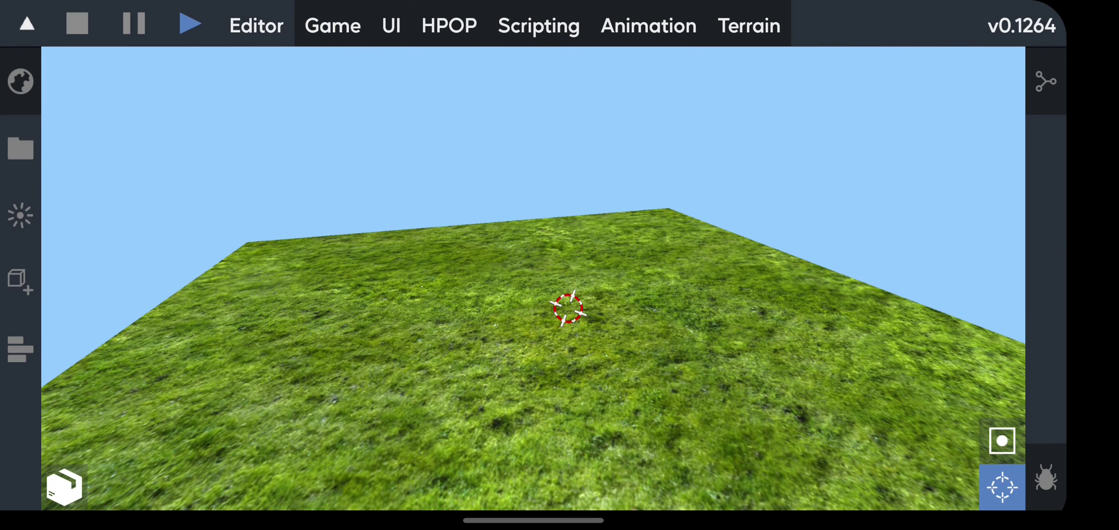
left_click(20, 64)
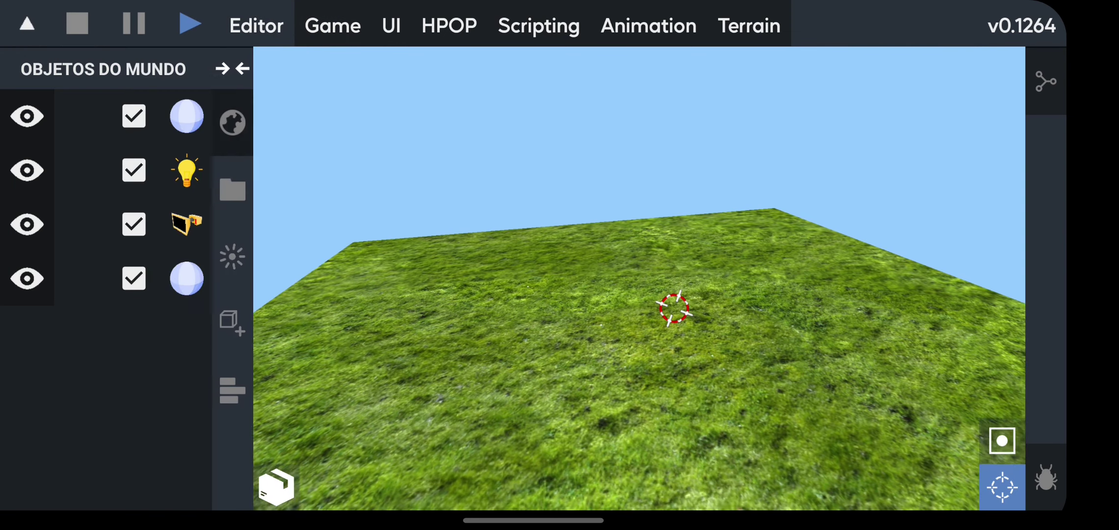
left_click(255, 290)
left_click(1051, 93)
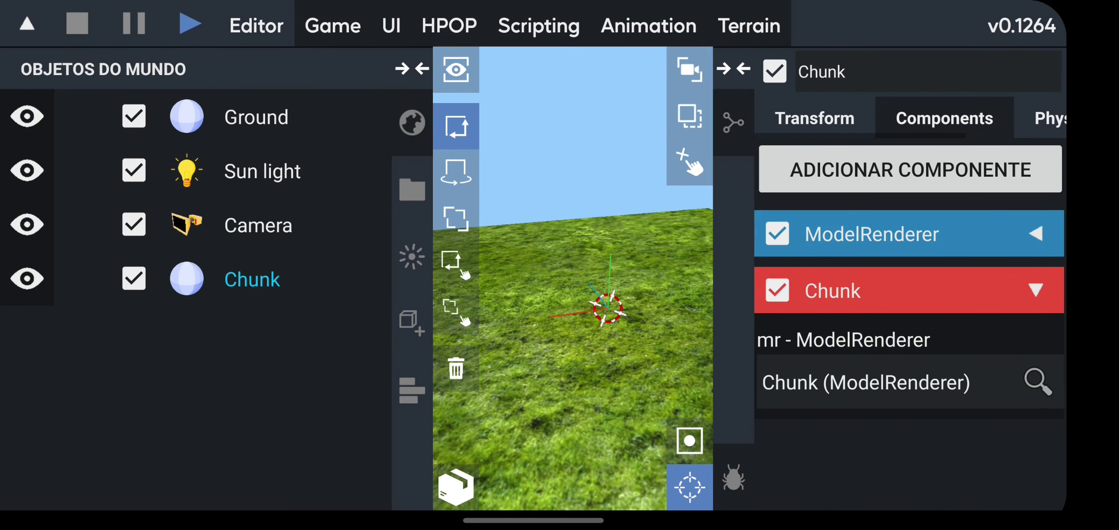
left_click(962, 231)
Look through the ModelRenderer settings, collapse it, deselect Chunk and stop the game
left_click_drag(1000, 198, 999, 93)
mouse_move(874, 169)
left_mouse_down()
mouse_move(874, 156)
mouse_move(864, 163)
left_mouse_up()
scroll(911, 274, "down", 1)
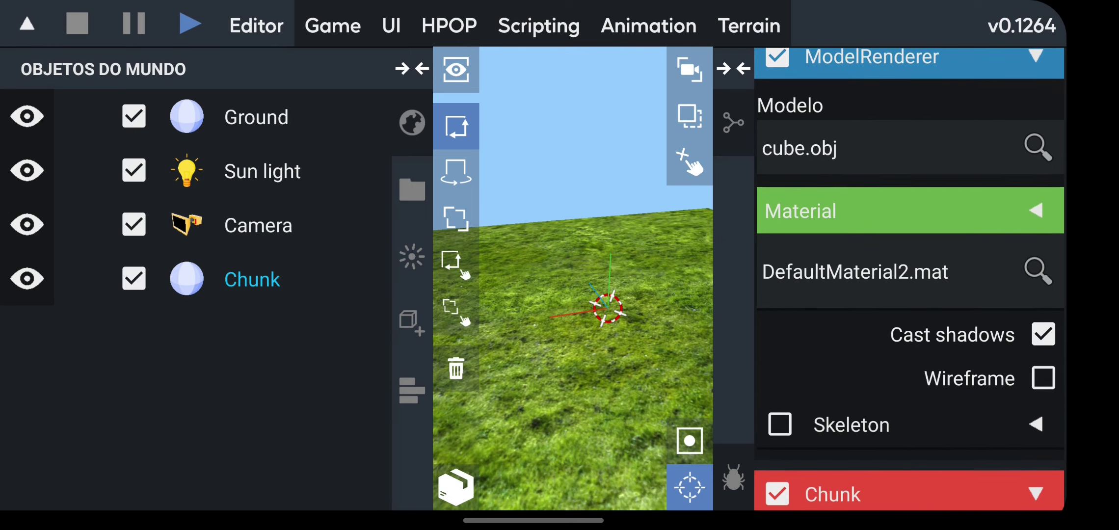
scroll(892, 284, "up", 4)
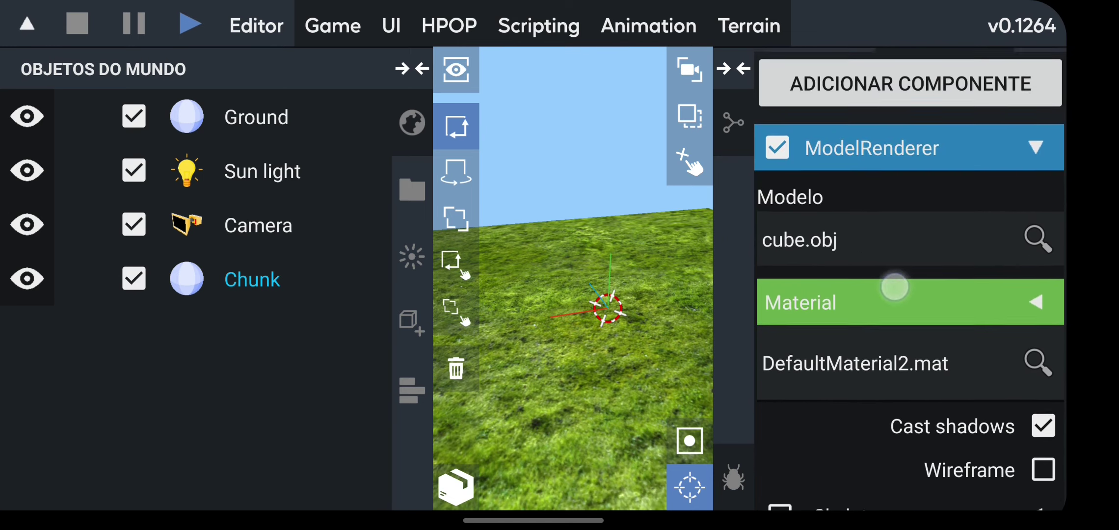
left_click(888, 135)
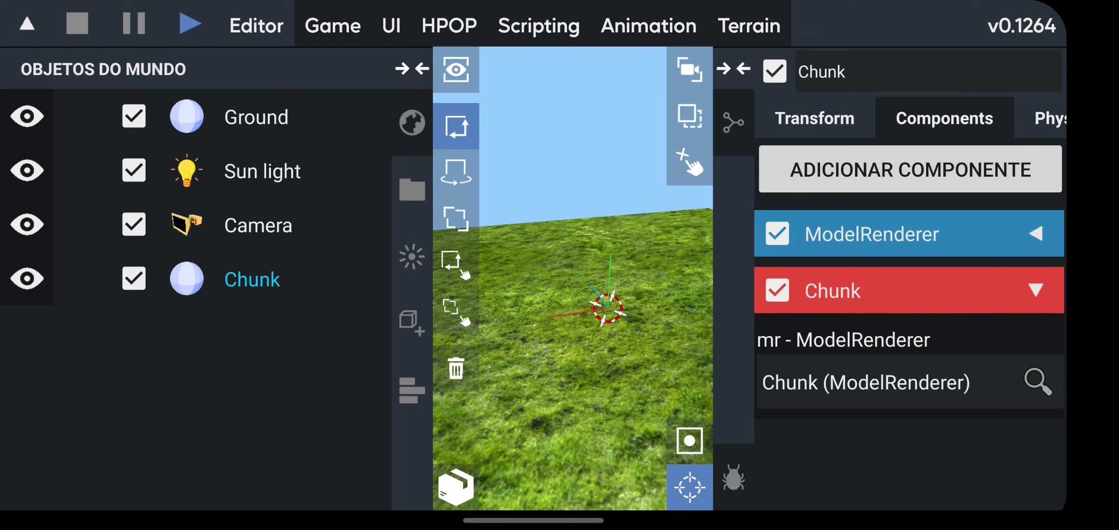
left_click(700, 163)
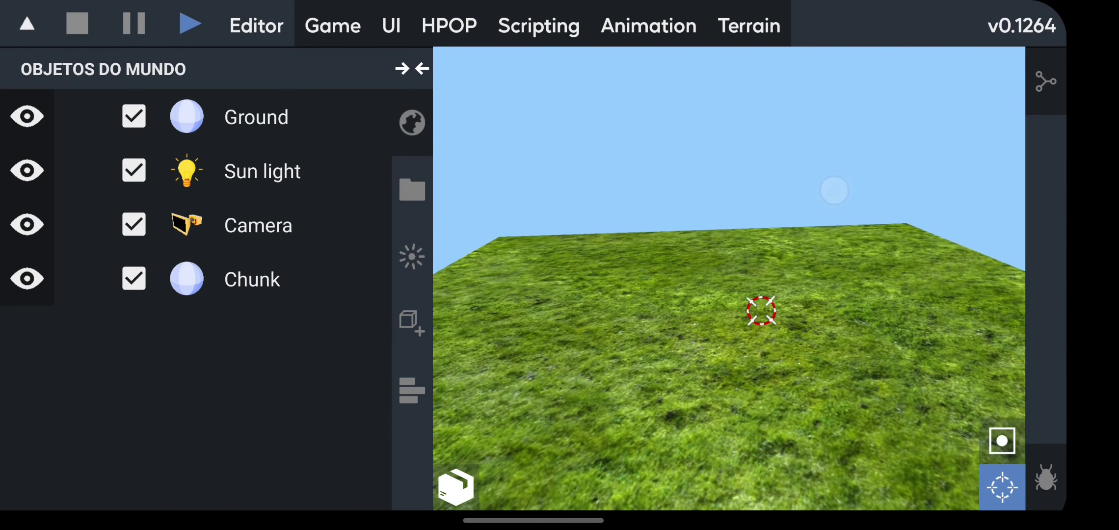
left_click(1046, 81)
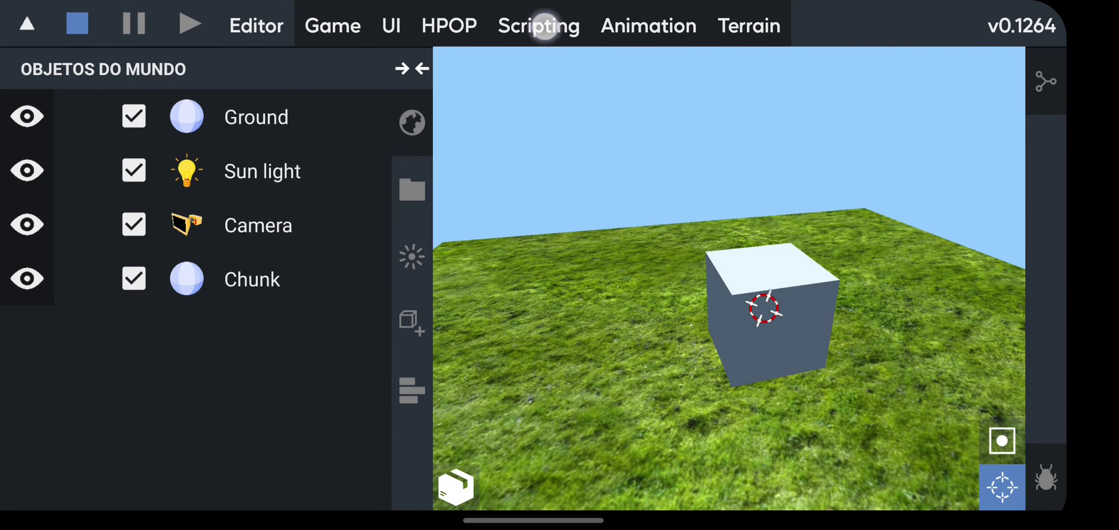
Open Chunk.java in the Scripting workspace with the project file tree collapsed
left_click(545, 25)
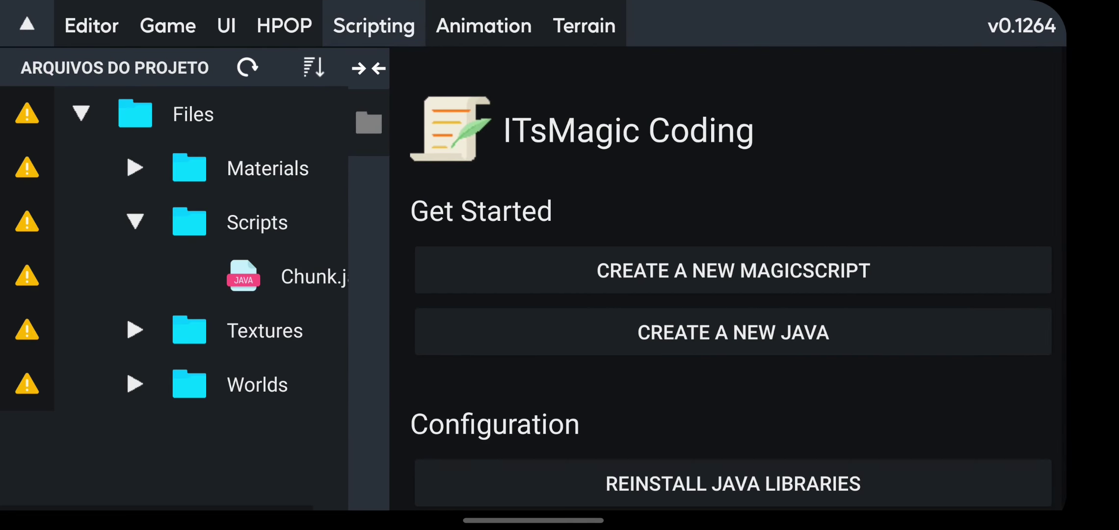
left_click(304, 276)
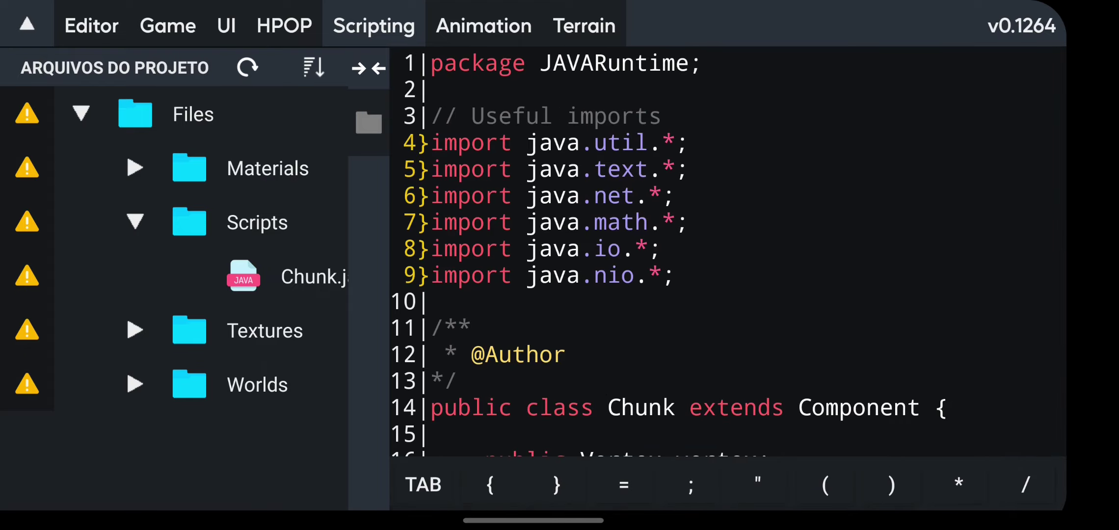
left_click(369, 122)
scroll(694, 200, "down", 2)
scroll(667, 252, "down", 5)
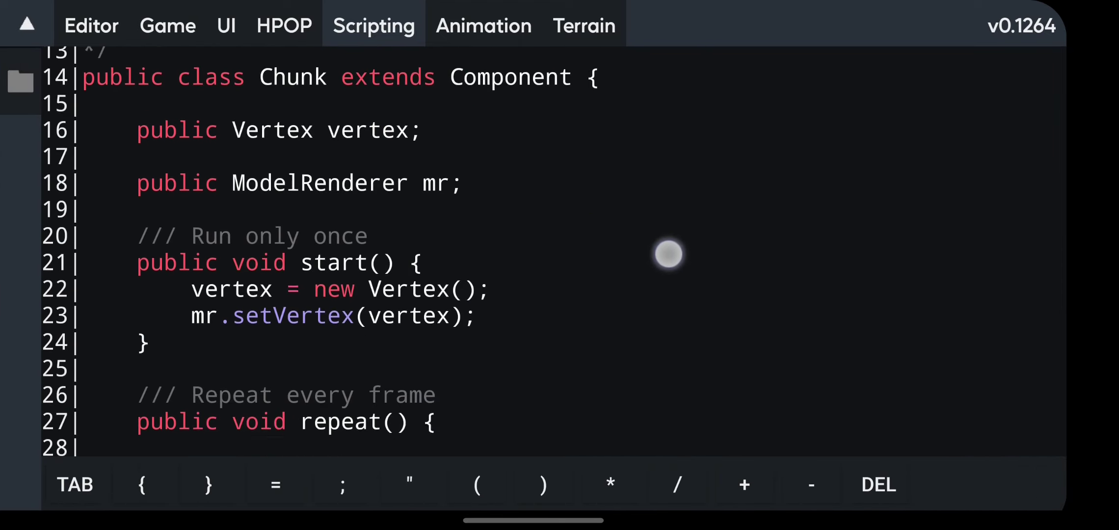
Add a new line reading 'vertex' after mr.setVertex(vertex); in start()
left_click(579, 272)
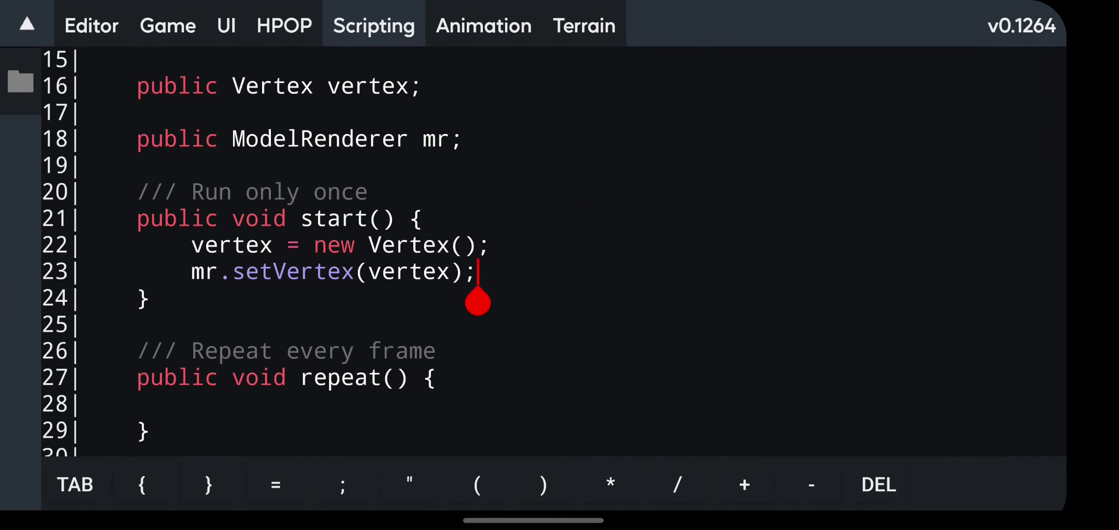
key("Return")
key("Return")
key("Return")
key("BackSpace")
key("BackSpace")
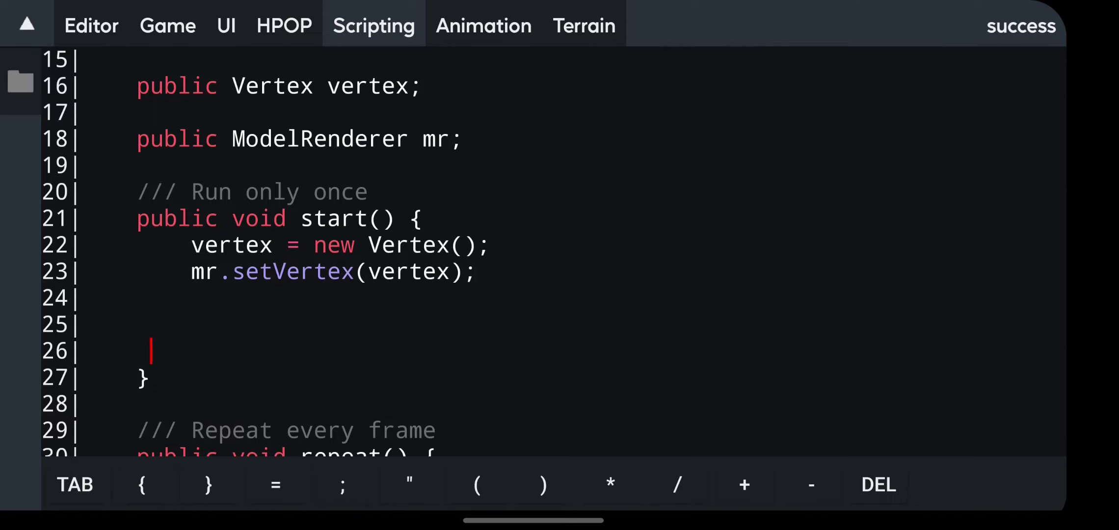
key("BackSpace")
key("BackSpace")
key("BackSpace")
key("BackSpace")
type("verr")
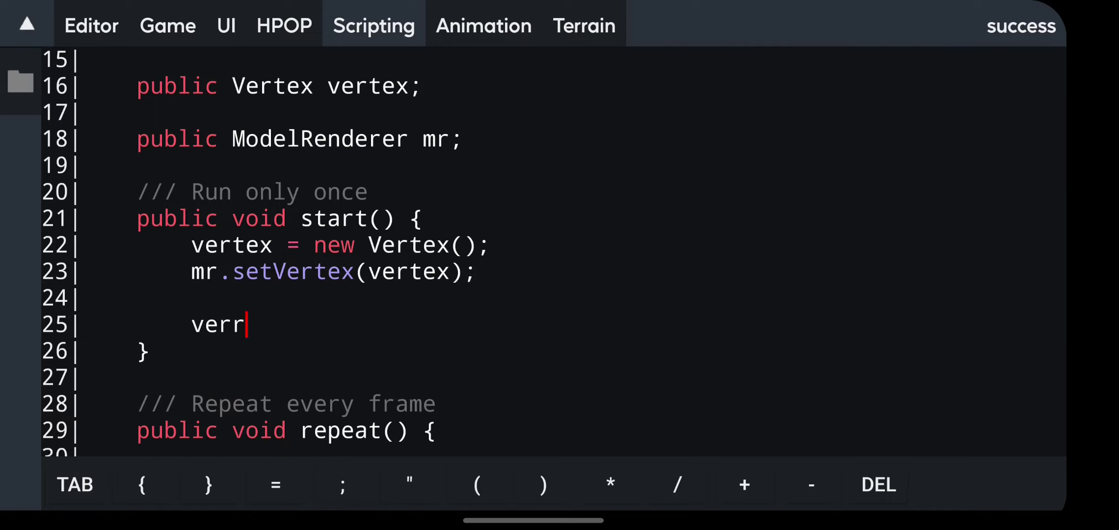
key("BackSpace")
type("tex")
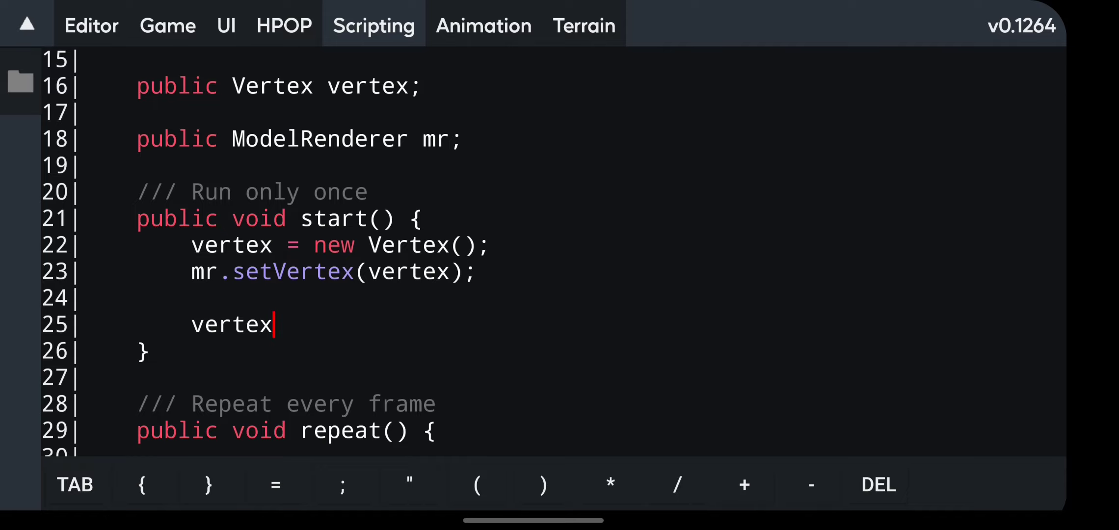
Compile the script to check for errors and put the caret above the vertex line
left_click(1020, 36)
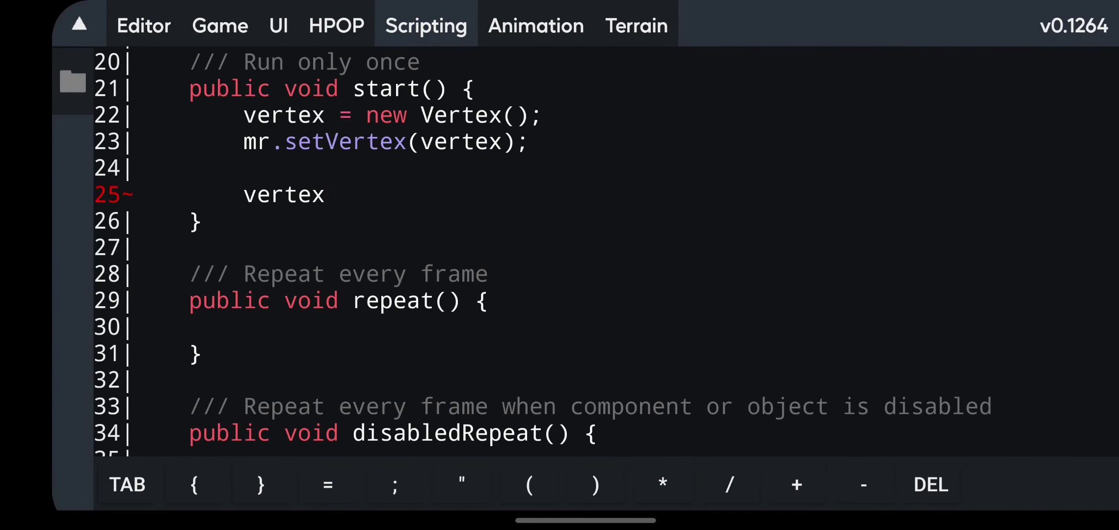
left_click(243, 168)
scroll(825, 302, "up", 5)
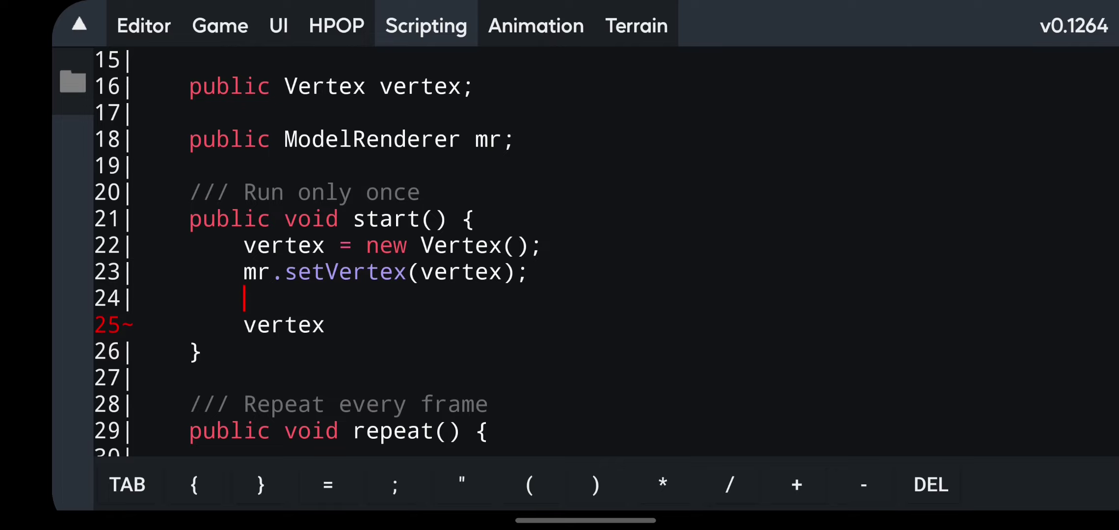
Declare public ArrayList vertices = new ArrayList(); below the ModelRenderer field
left_click(516, 162)
key("Return")
key("Return")
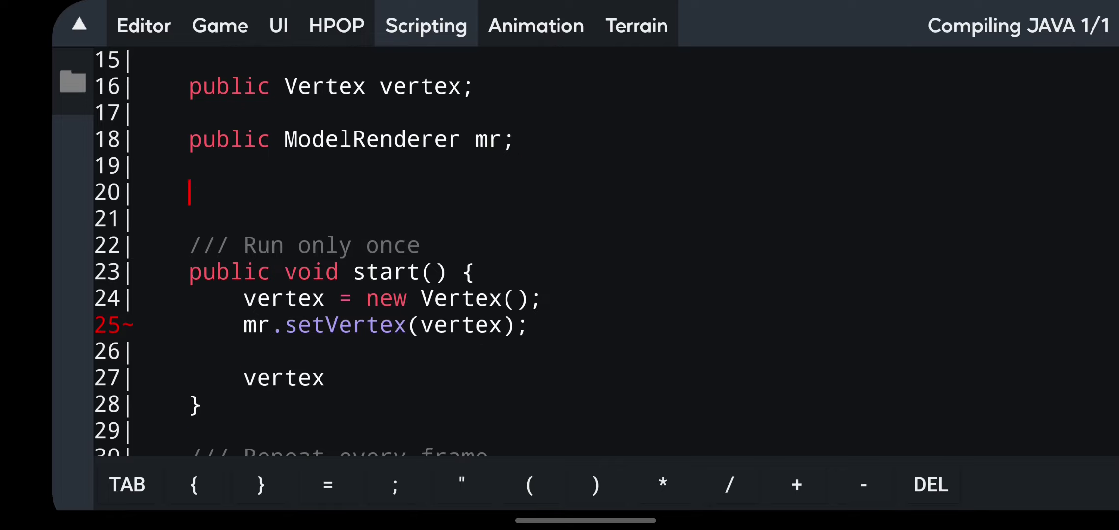
type("publ")
key("BackSpace")
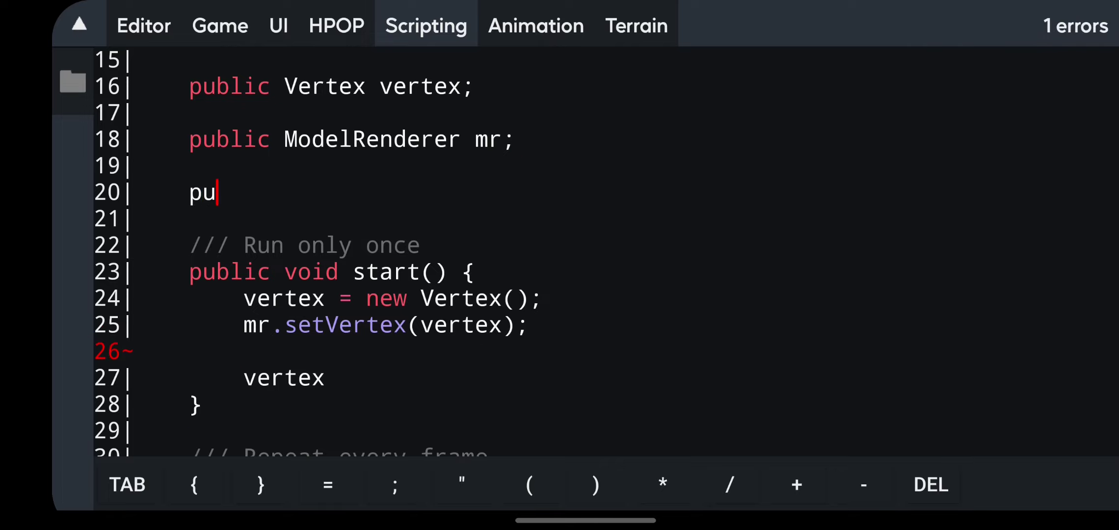
type("blic Arr")
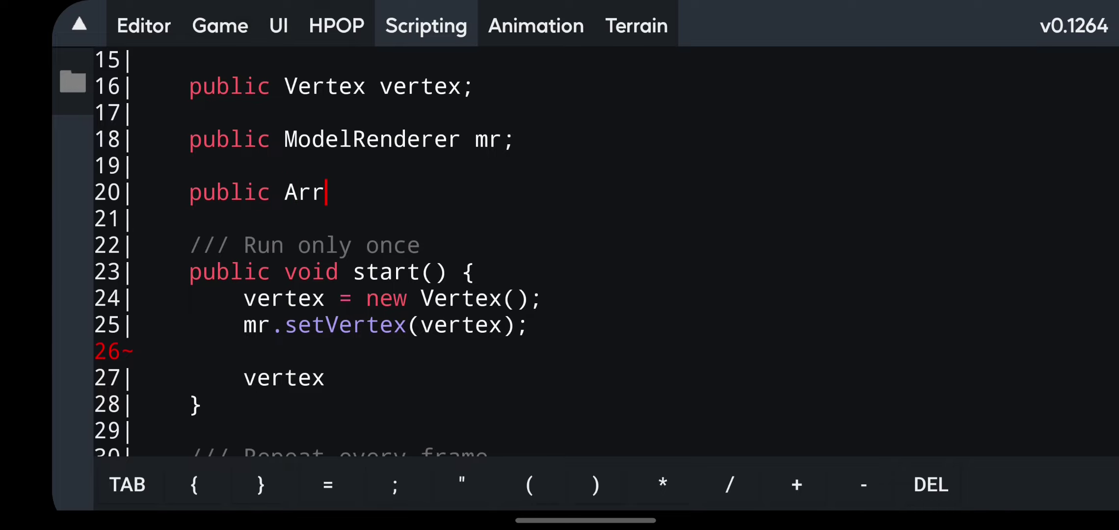
type("ayList ver")
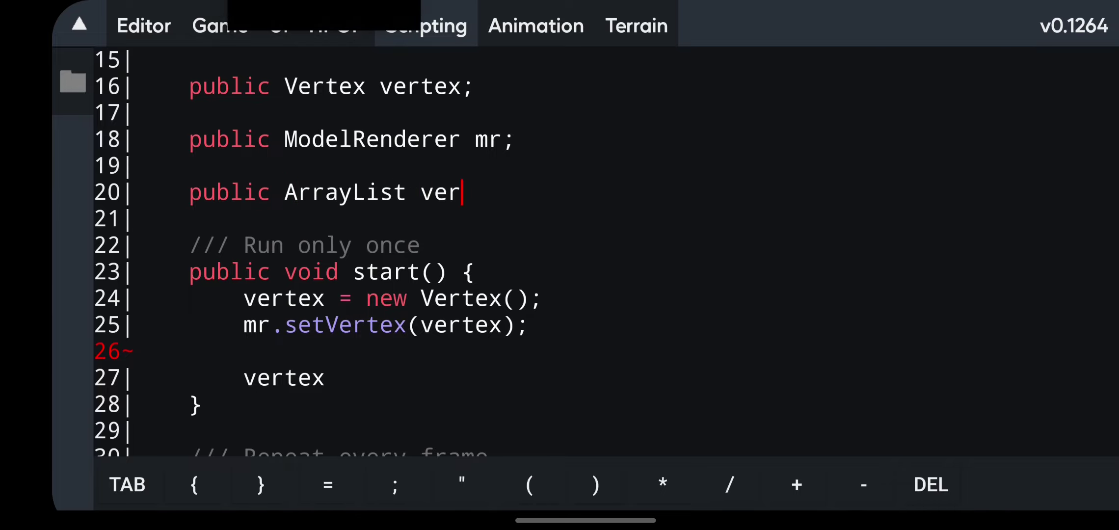
type("tices = ")
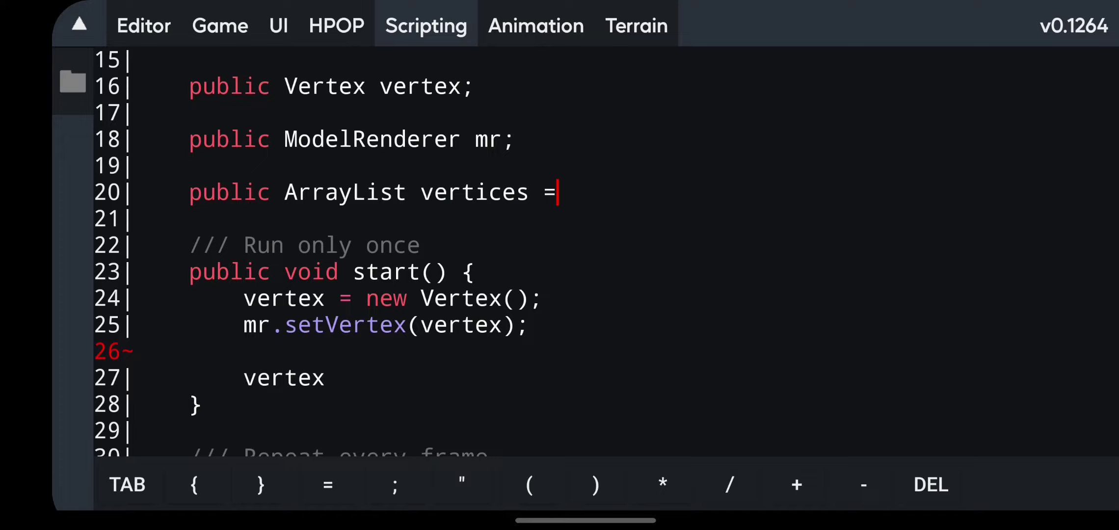
type("new ")
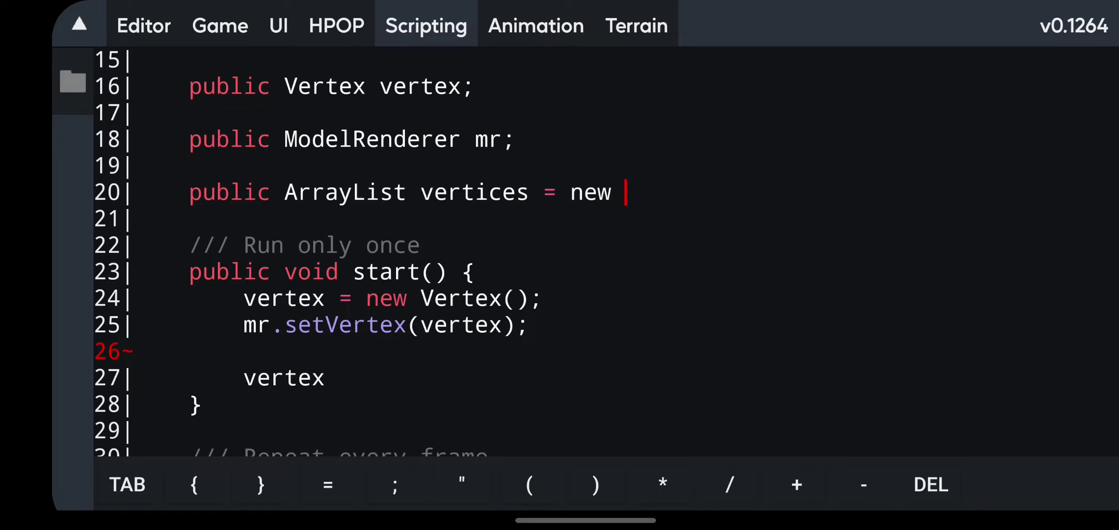
type("ArrayL")
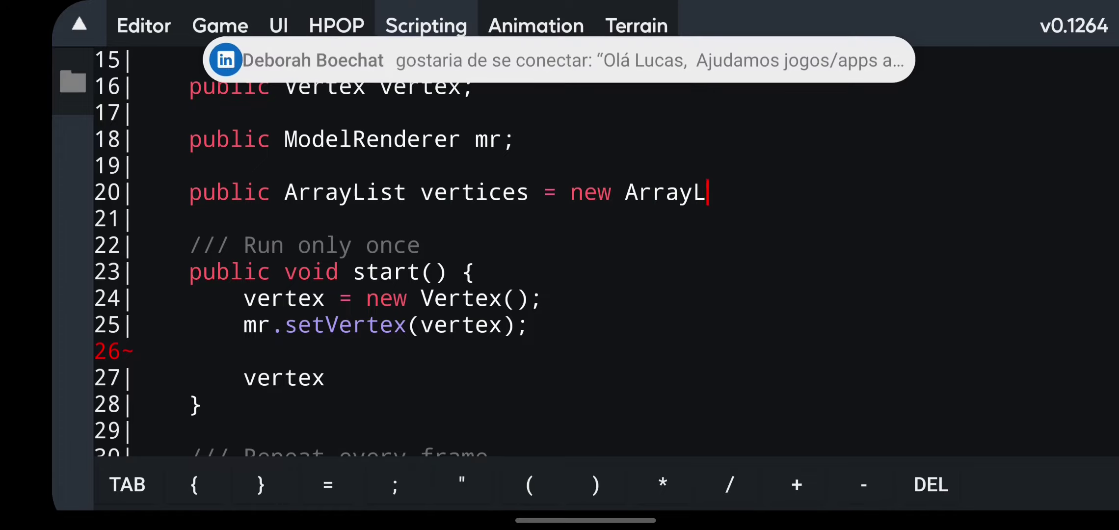
type("ist")
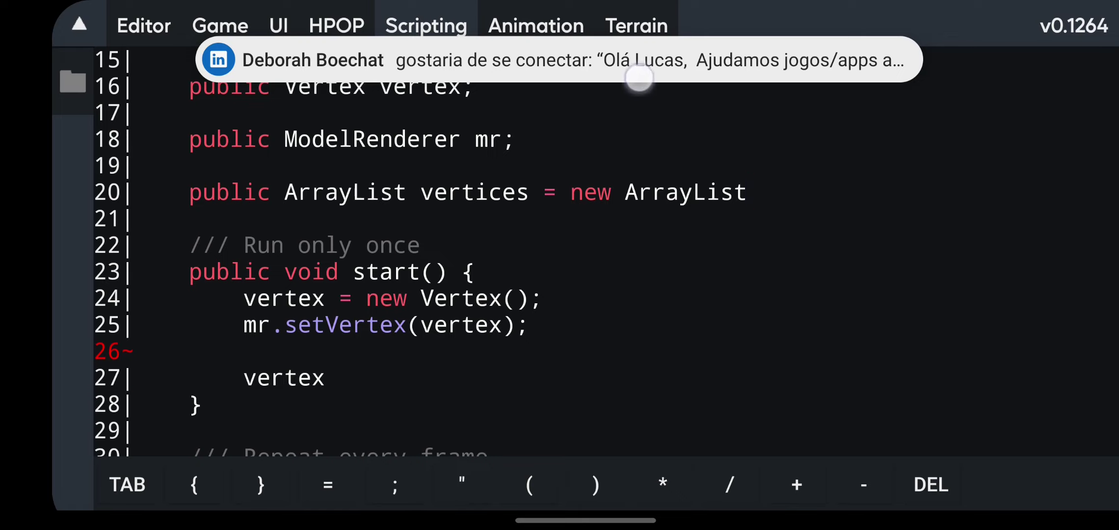
left_click_drag(639, 77, 847, 81)
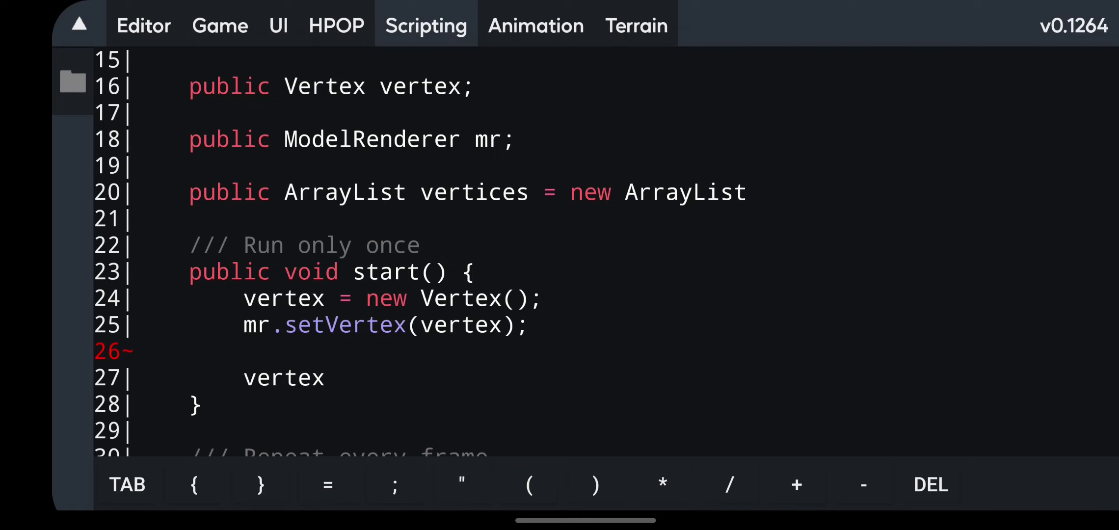
type("();")
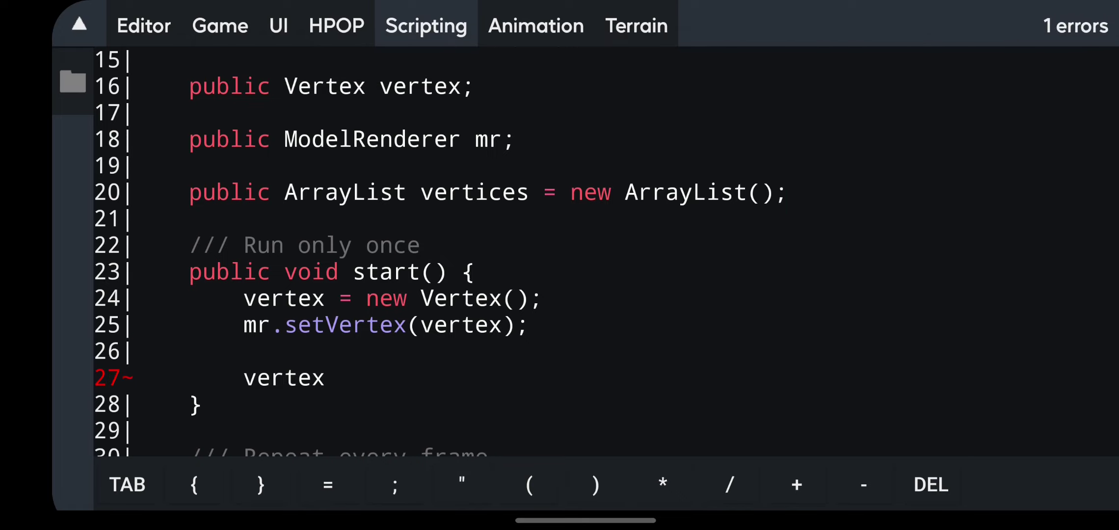
Add public ArrayList fields triangles and normals, each set to new ArrayList()
key("Return")
type("publi")
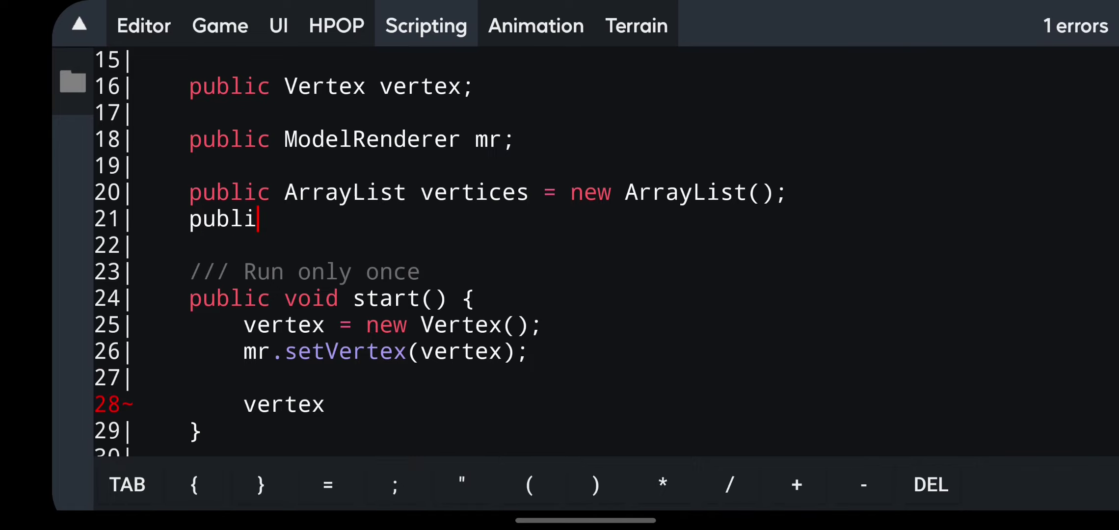
type("c ArrayList ")
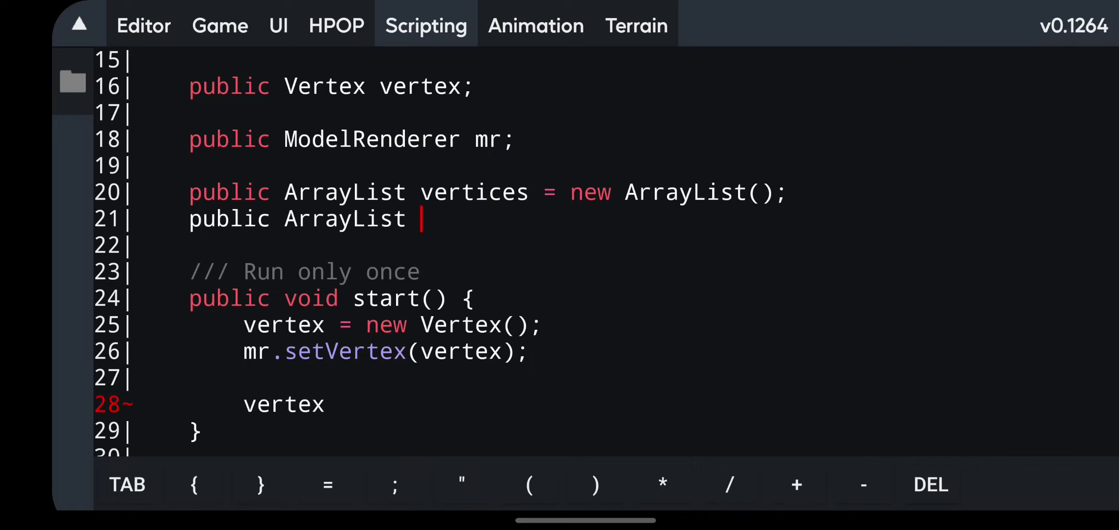
type("vertices = n")
key("BackSpace")
type("ti")
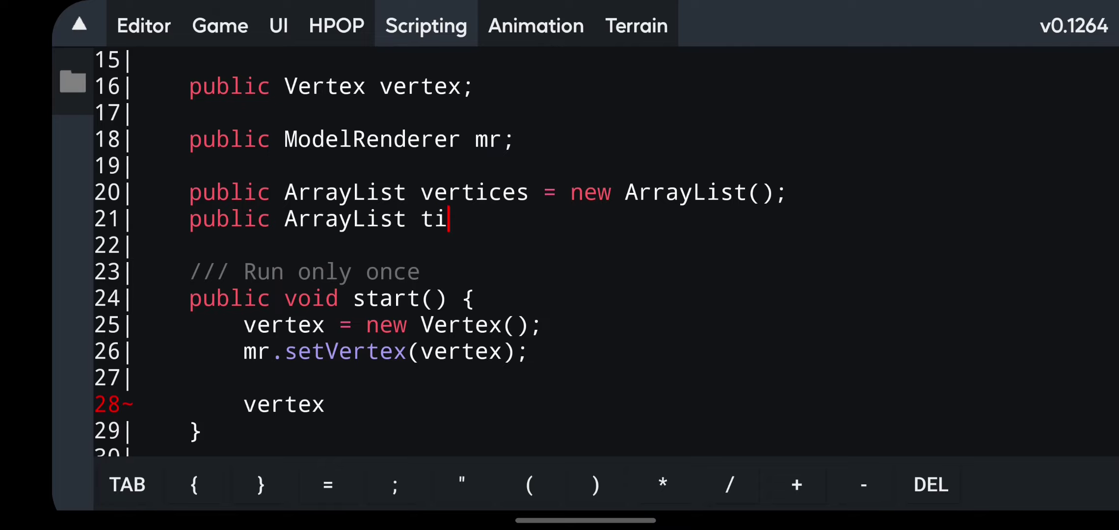
key("BackSpace")
type("riangles = ")
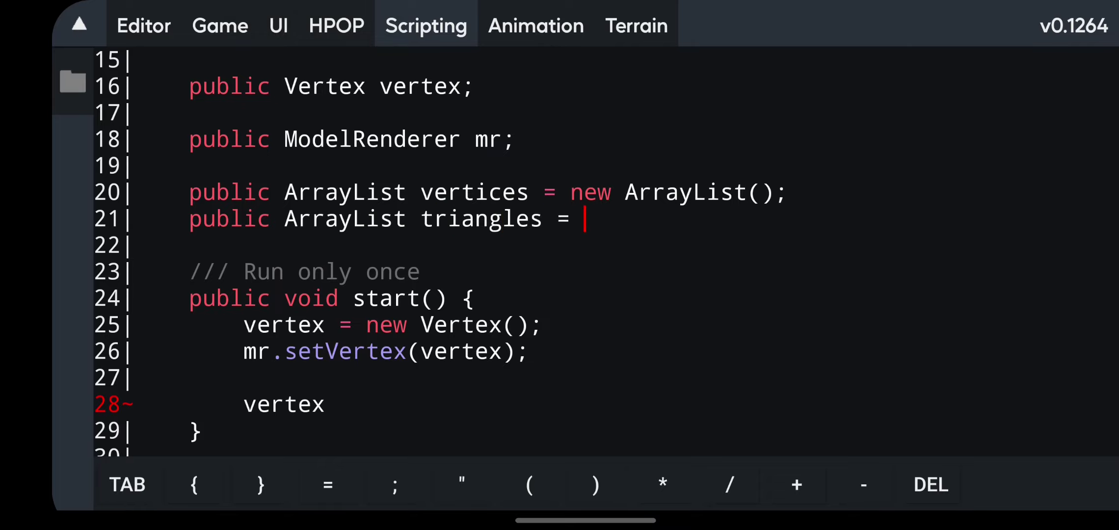
type("new ArrayL")
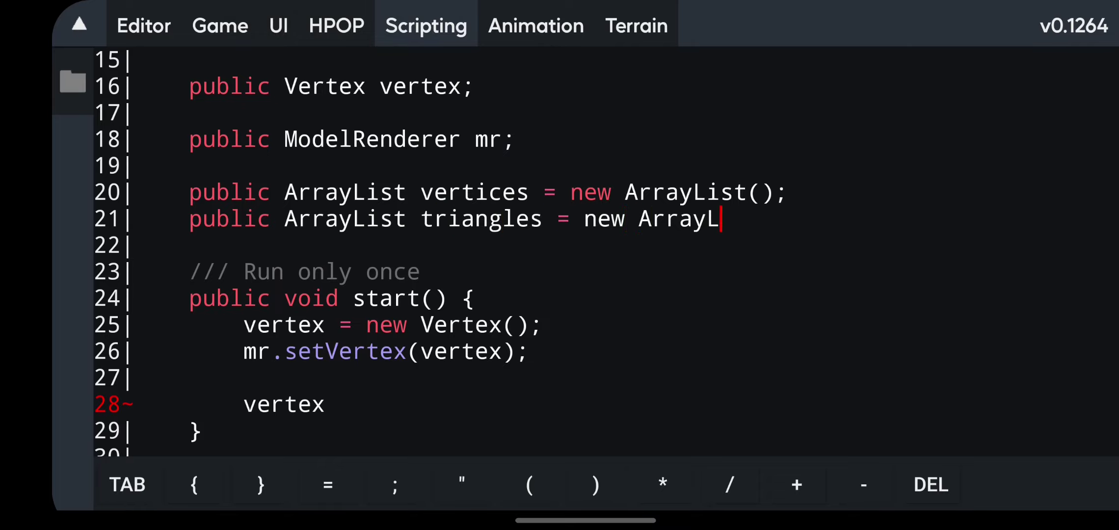
type("ist")
type("();")
key("Return")
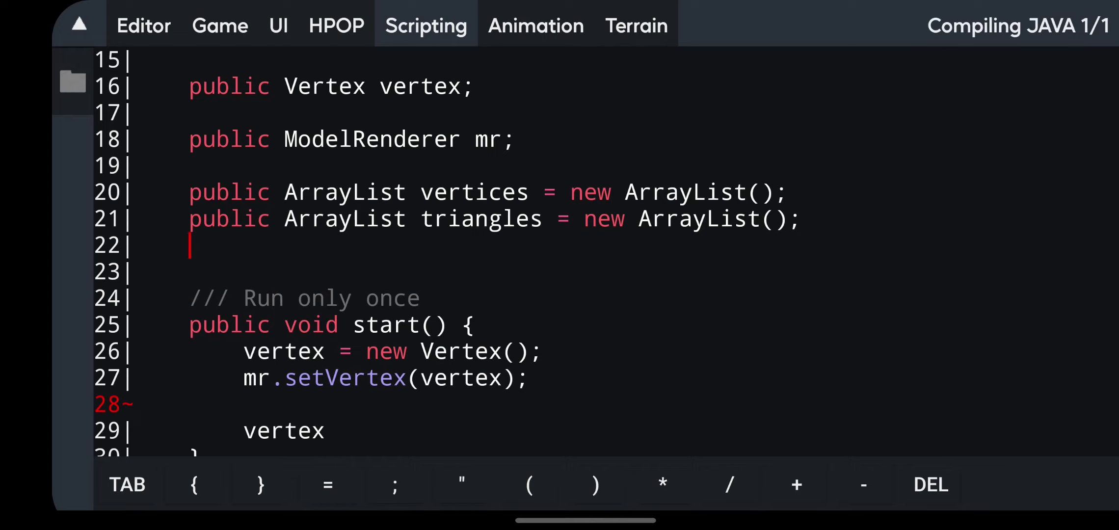
type("public ")
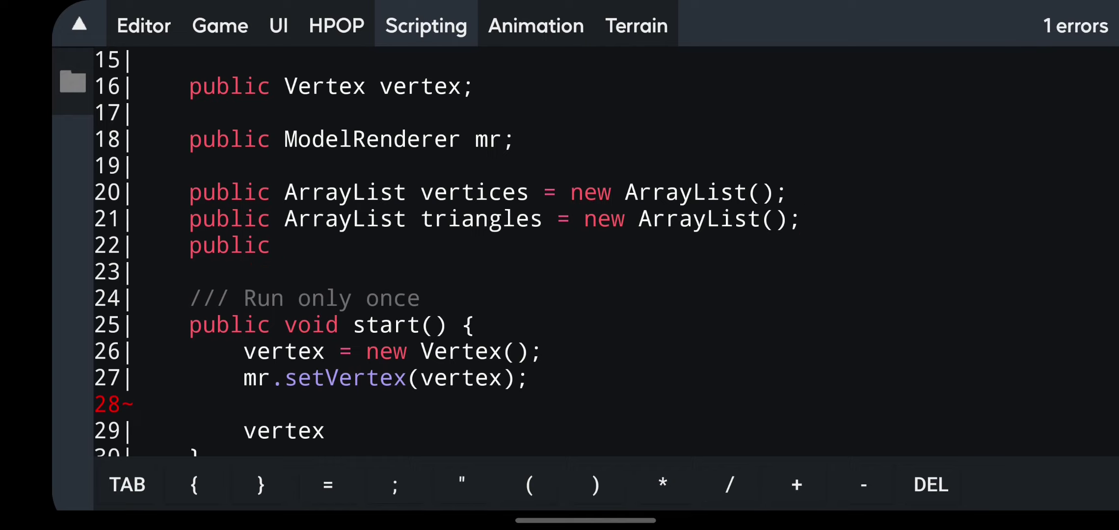
type("ArrayList ")
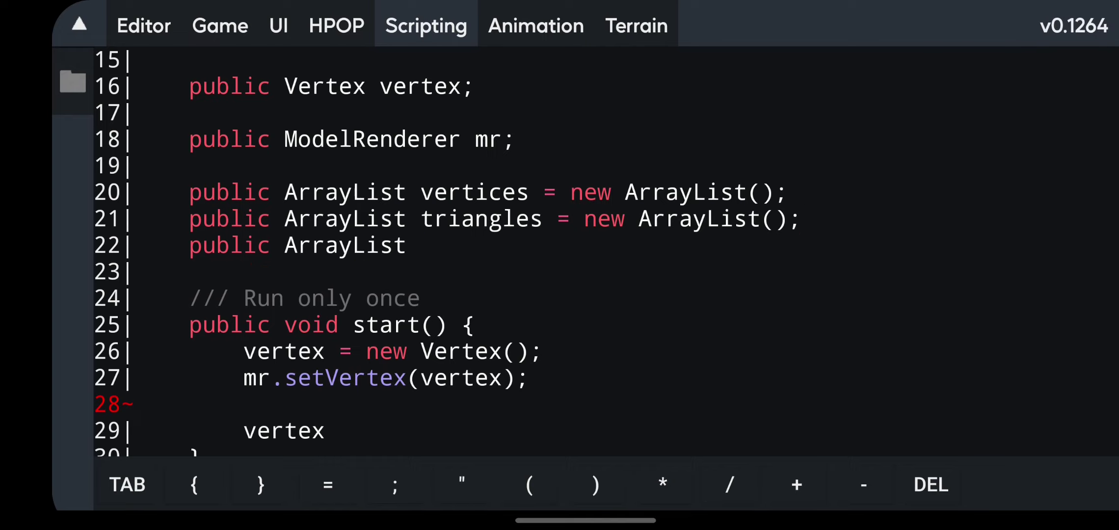
type("normals = new ")
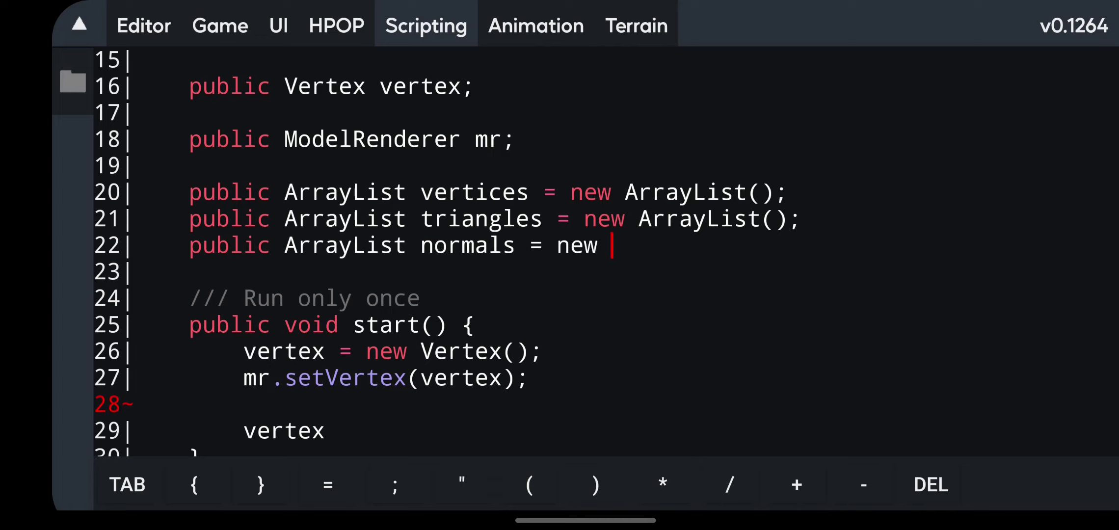
type("ArrayLis")
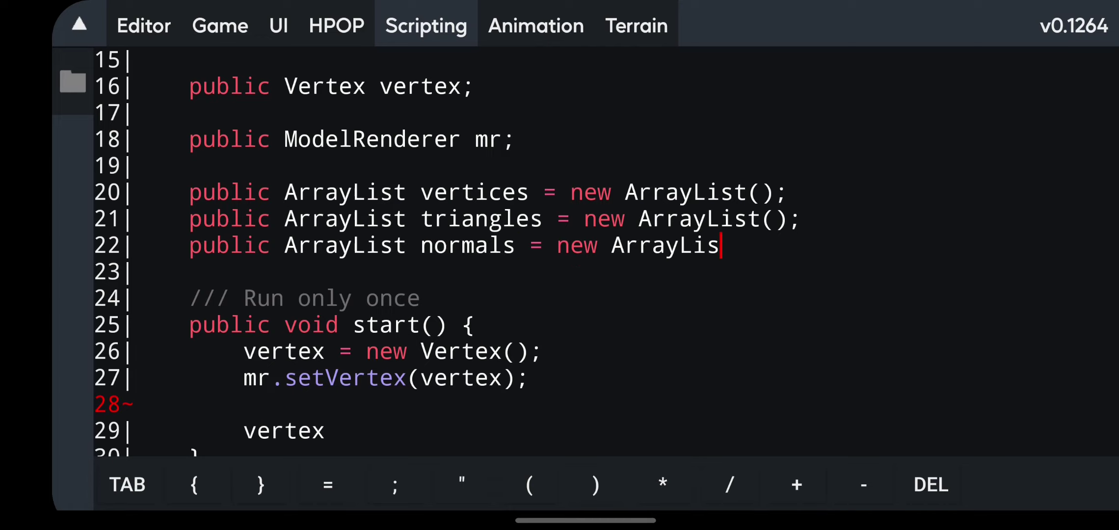
type("t();")
Delete the unfinished 'vertex' statement at the end of start()
left_click(177, 272)
left_click(476, 325)
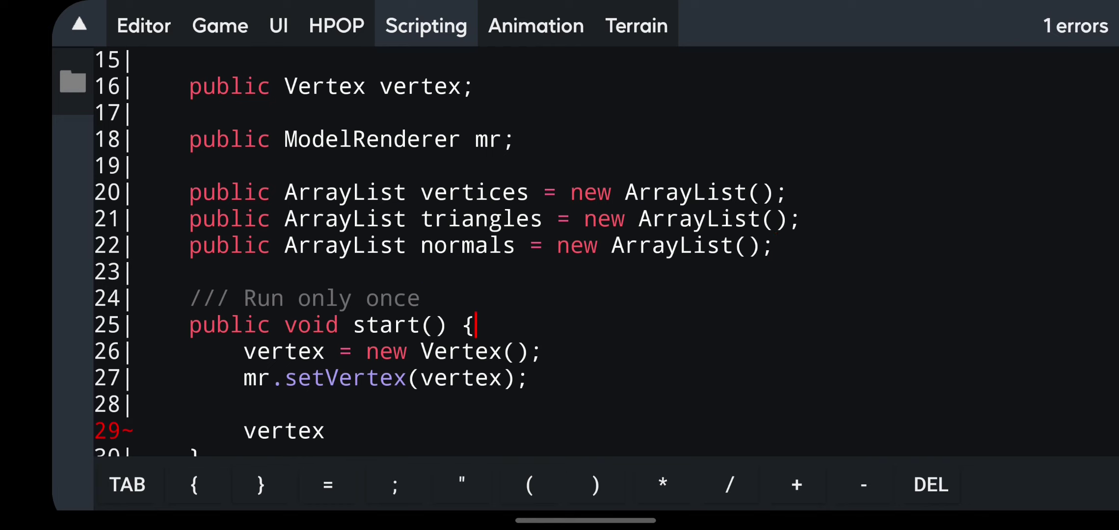
left_click(531, 378)
left_click(245, 404)
left_click(202, 449)
left_click(325, 416)
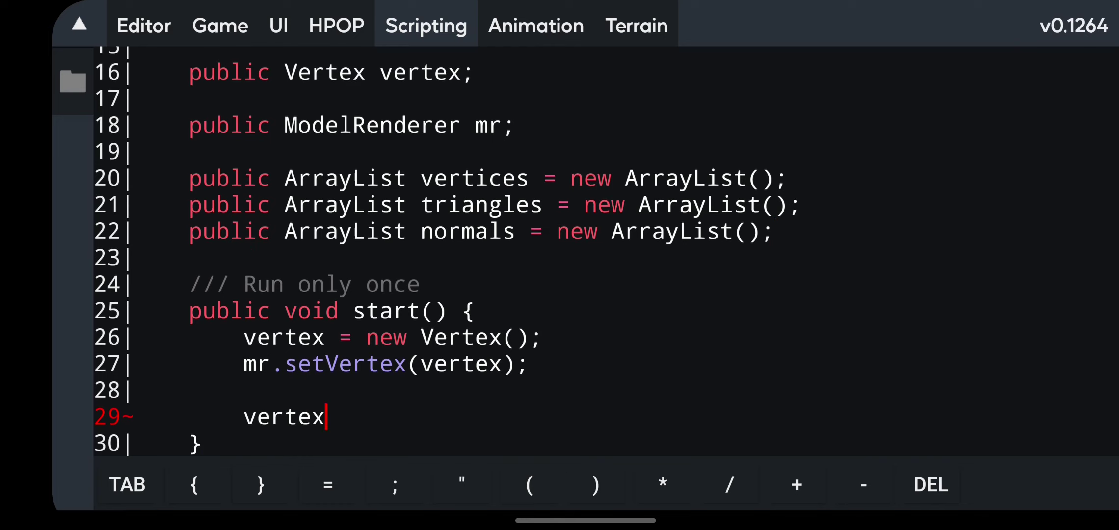
key("BackSpace")
key("BackSpace")
key("BackSpace")
key("BackSpace")
key("BackSpace")
key("BackSpace")
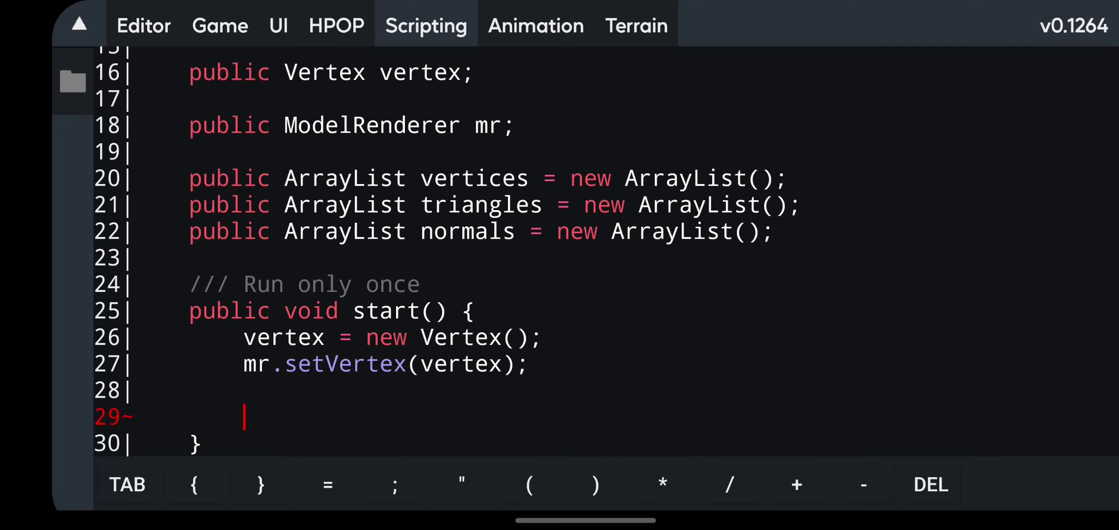
Declare Vector3 v1 and v2 in start(), both as new Vector3(0,0,0)
type("Vector3 ")
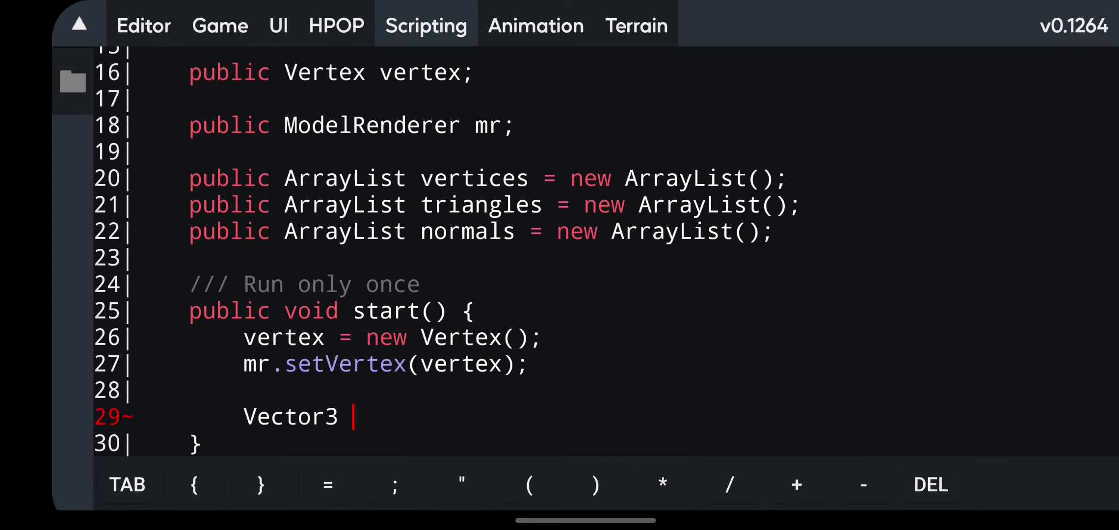
type("vert")
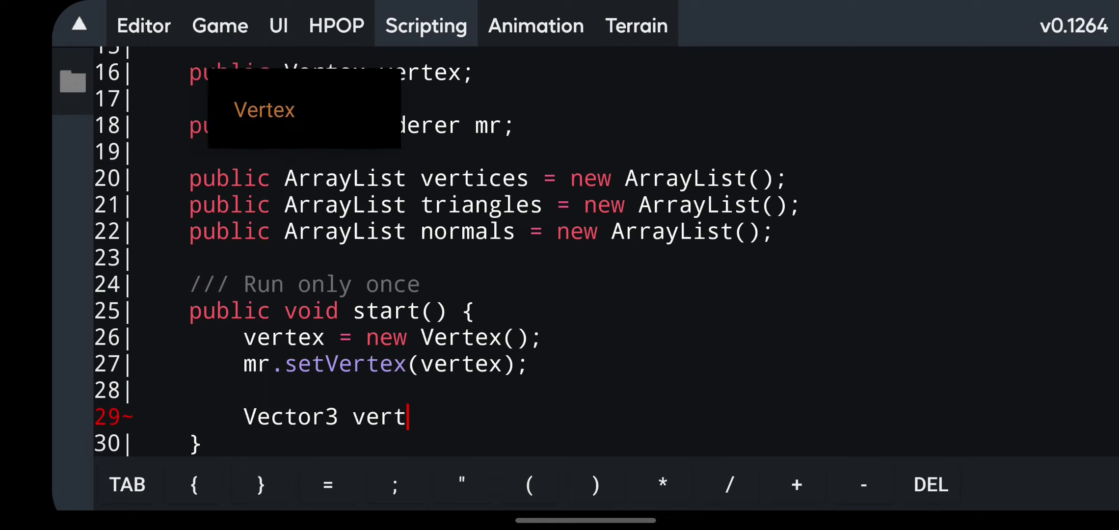
type("ice")
key("BackSpace")
key("BackSpace")
key("BackSpace")
key("BackSpace")
key("BackSpace")
key("BackSpace")
type("A")
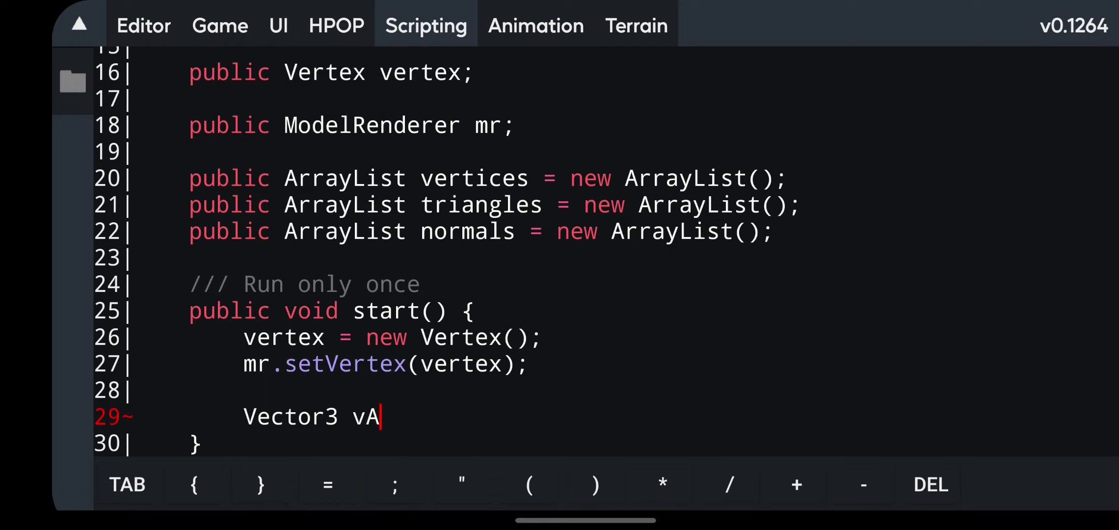
key("BackSpace")
key("BackSpace")
type("1")
key("BackSpace")
type("v1 = n")
type("ew Vector3")
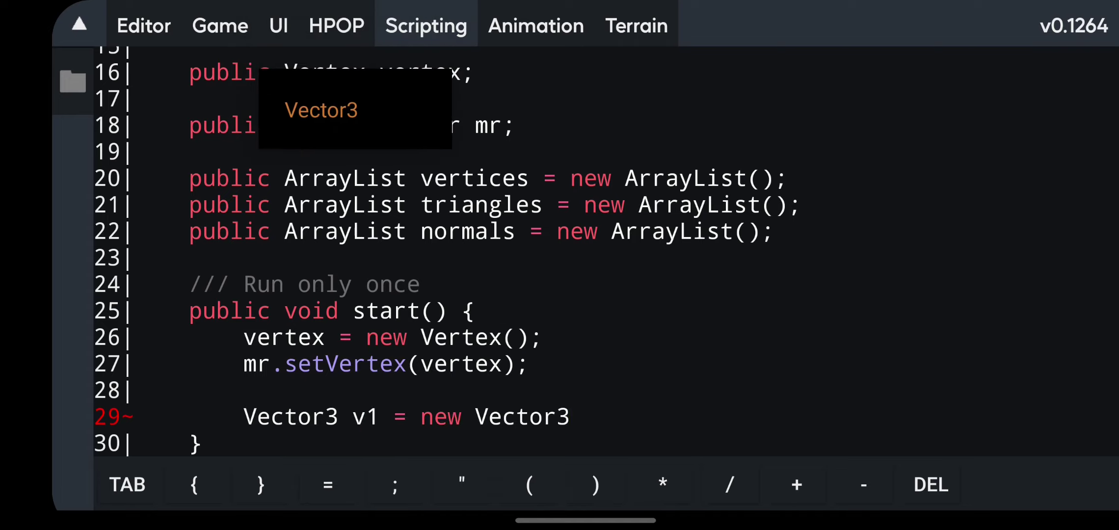
type("(")
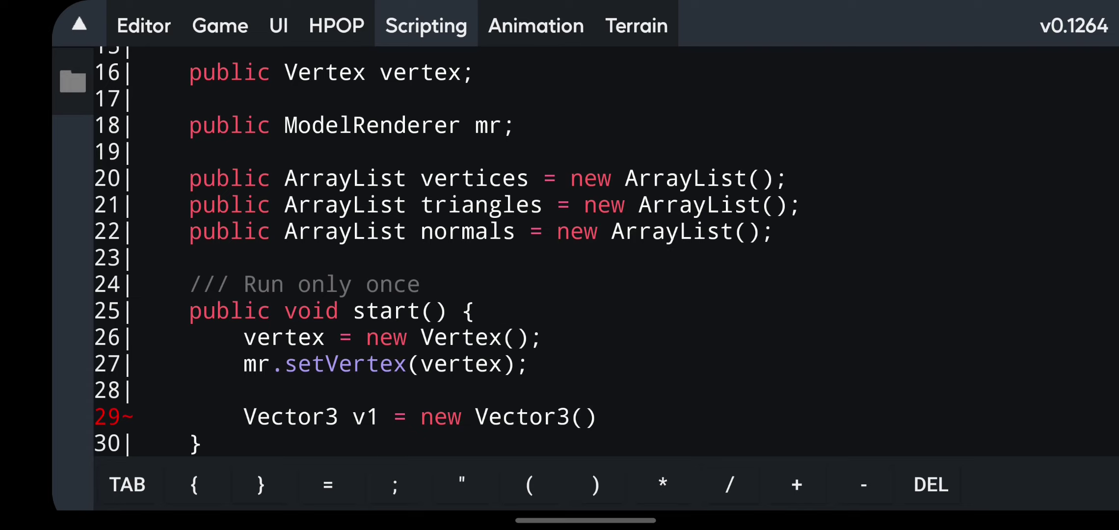
type("0,0,0);")
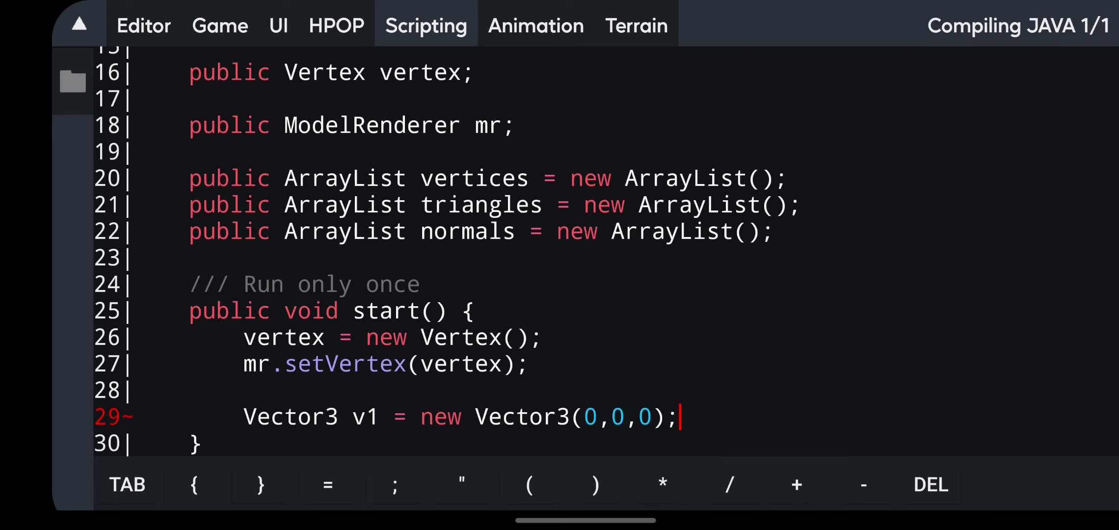
key("Return")
type("Vector2")
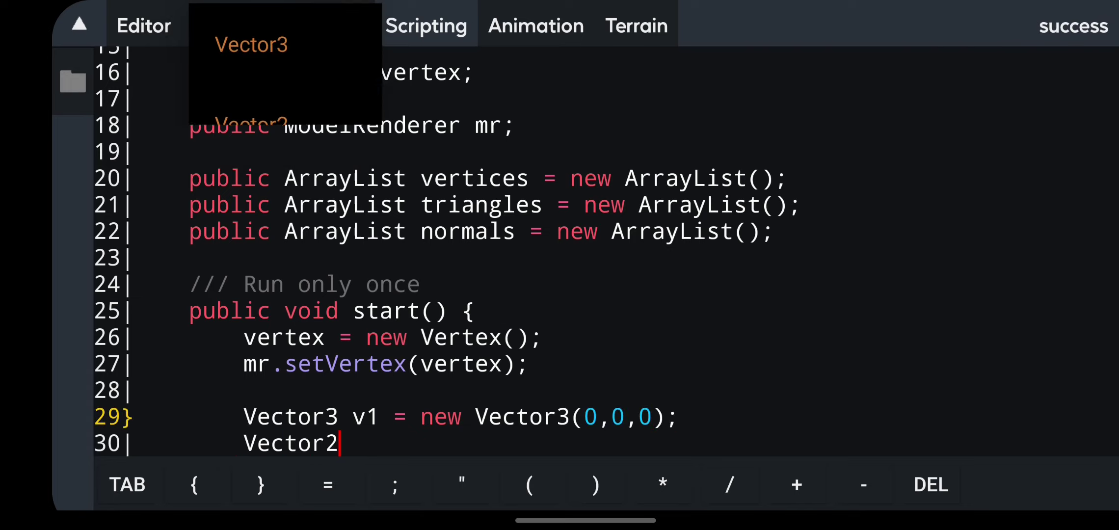
key("BackSpace")
type("3 v2 ")
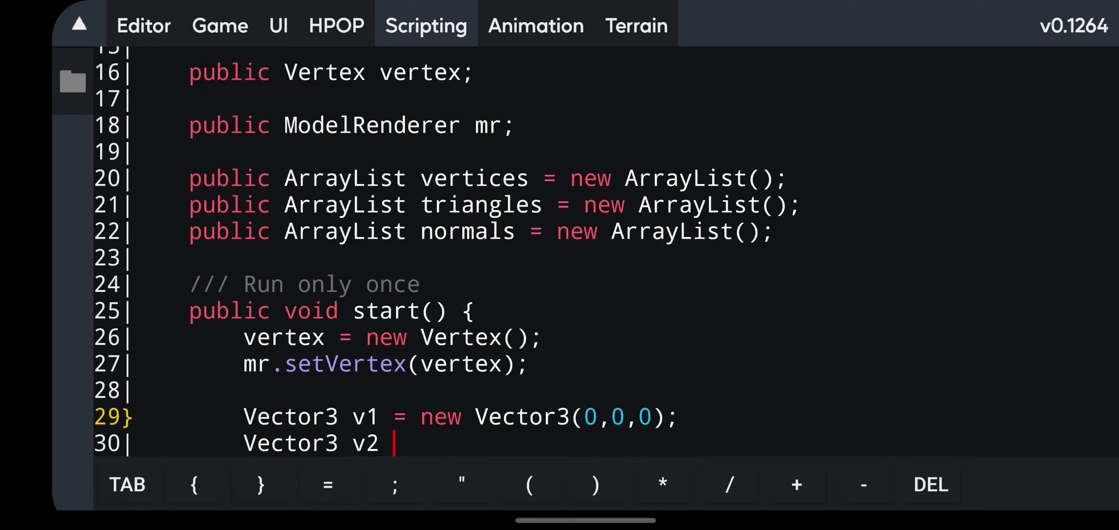
type("= new Vecvto")
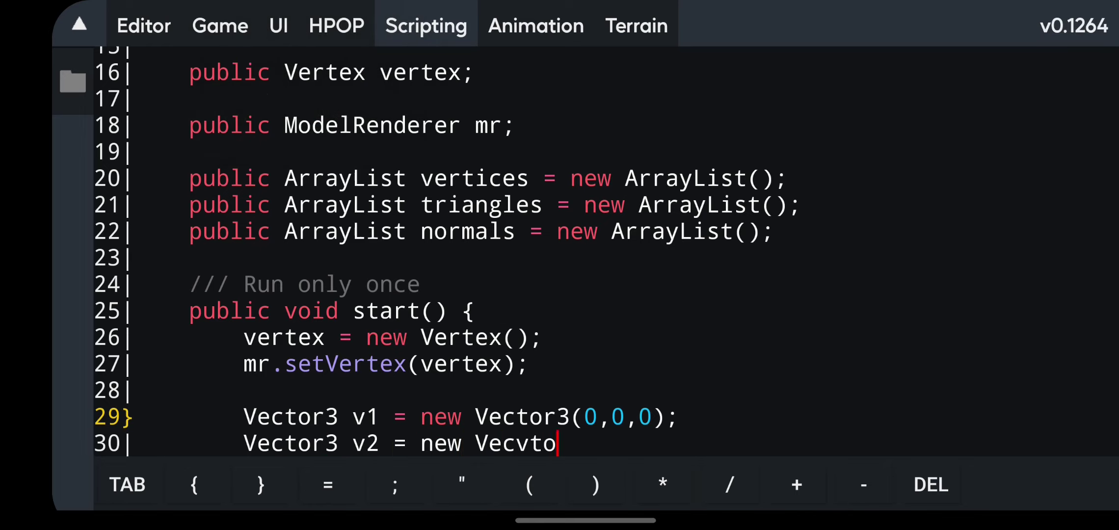
key("BackSpace")
key("BackSpace")
key("BackSpace")
type("tor")
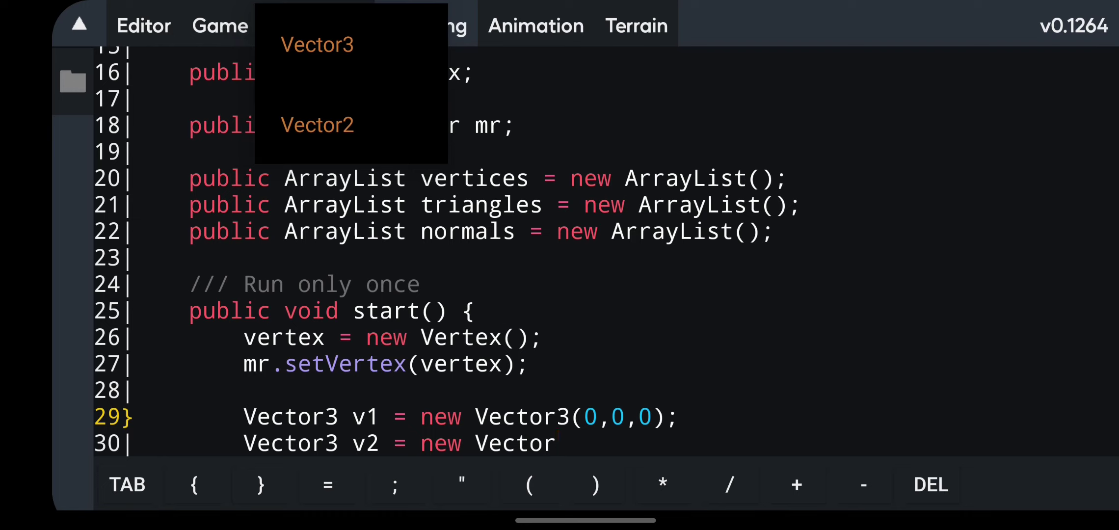
type("3")
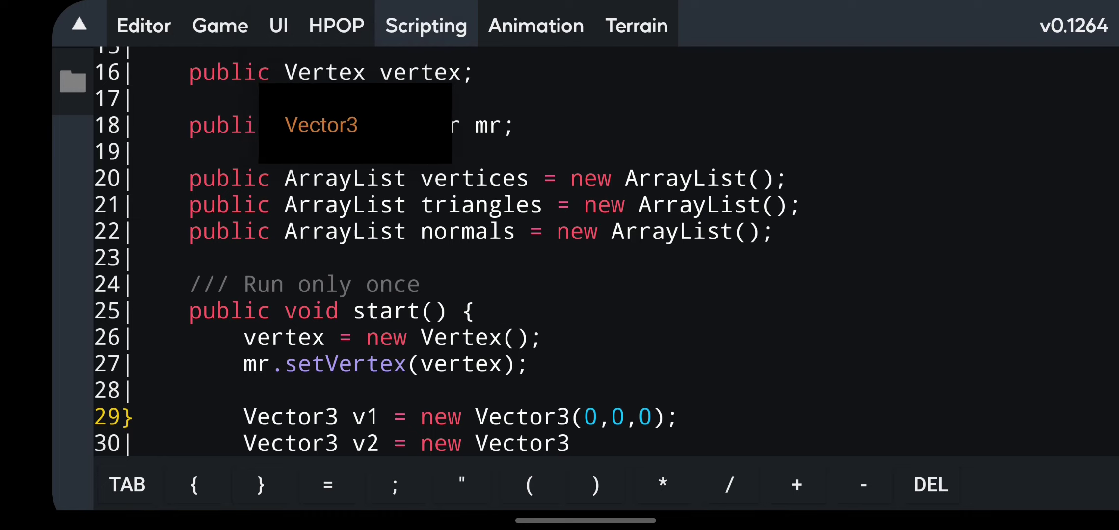
type("(0")
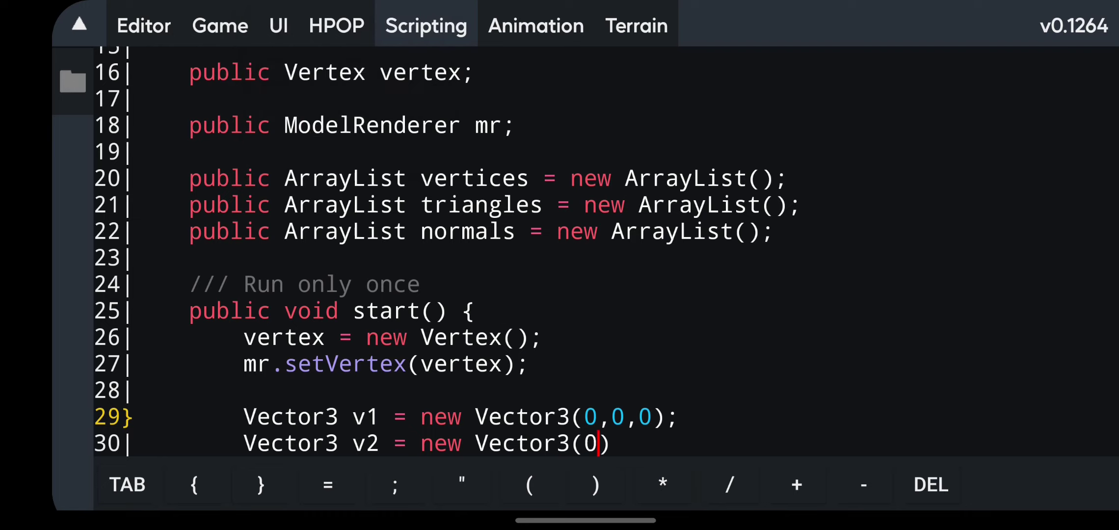
type(",0,0);")
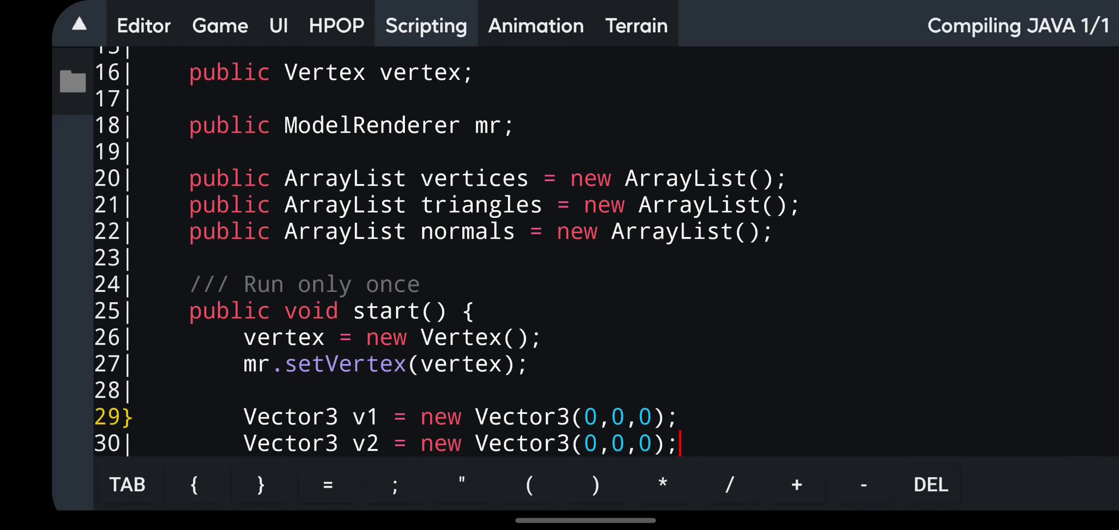
Add Vector3 v3 = new Vector3(0,0,0); on a new line below v2
left_click_drag(800, 371, 845, 221)
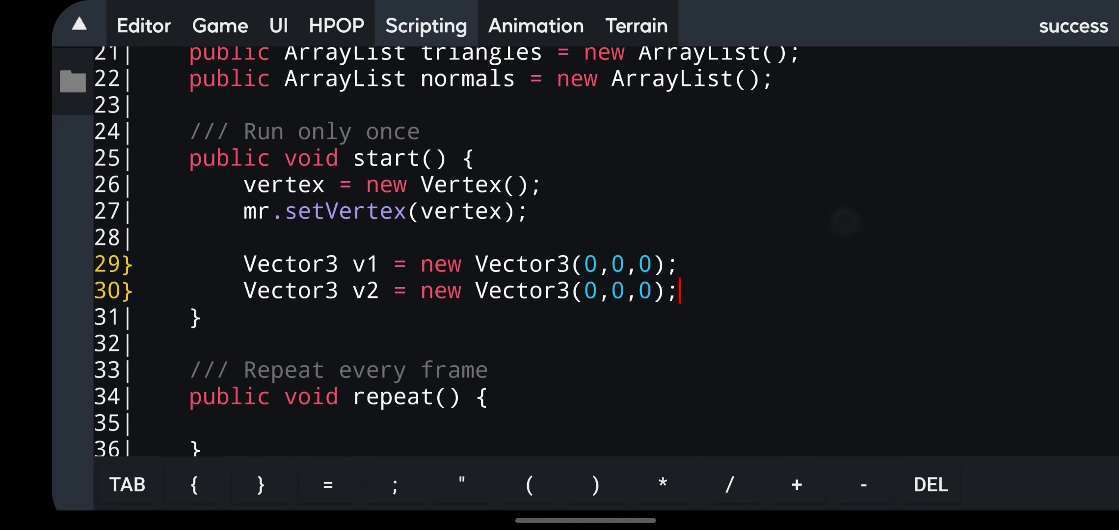
key("Return")
type("Vector")
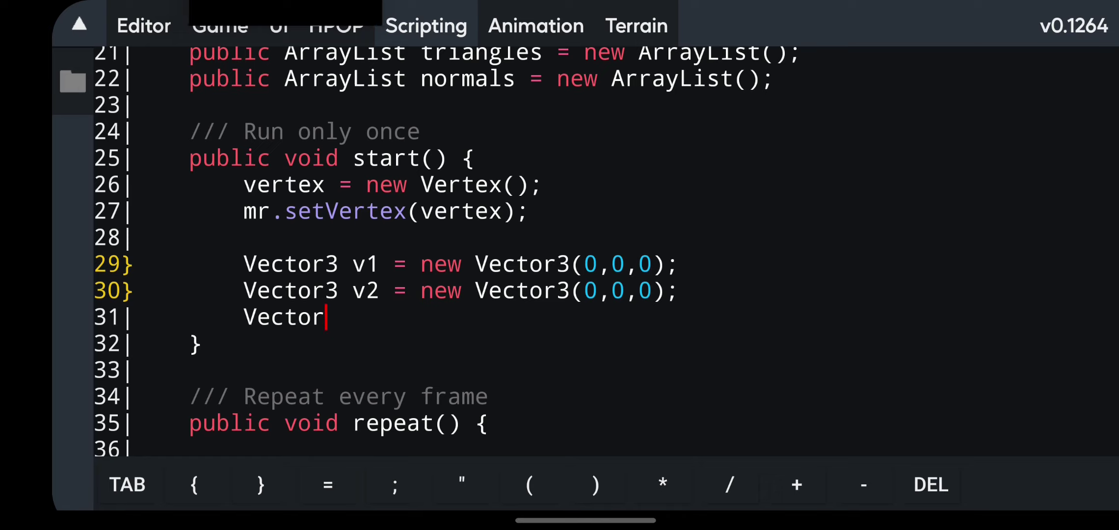
type("3 v2")
key("BackSpace")
type("3 ")
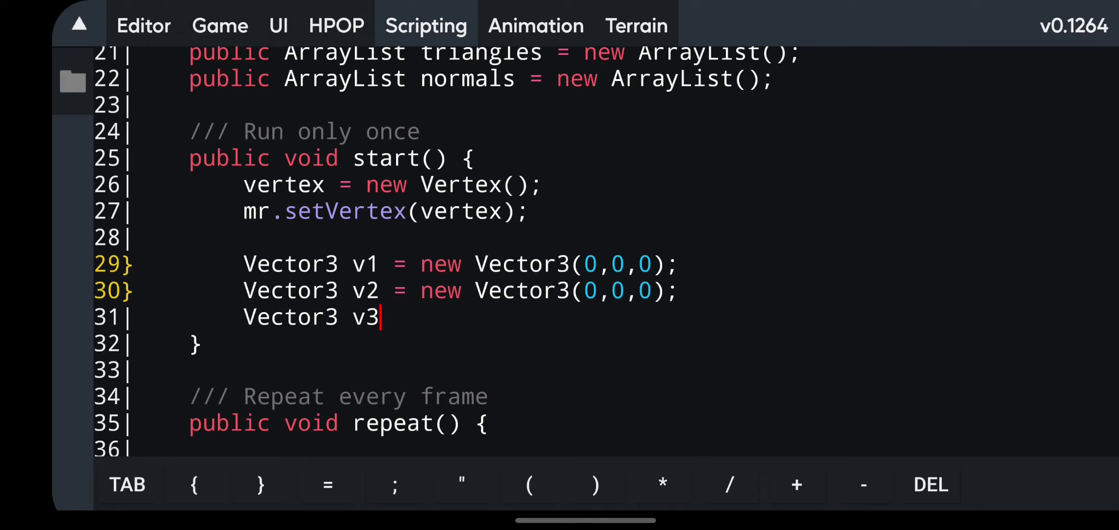
type("= new VB")
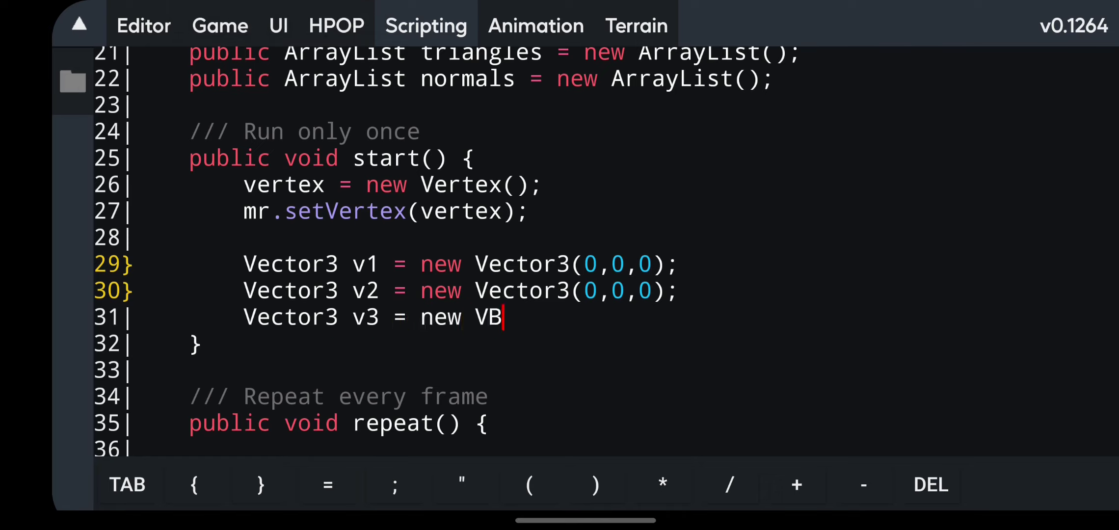
type("]\\]\\e]")
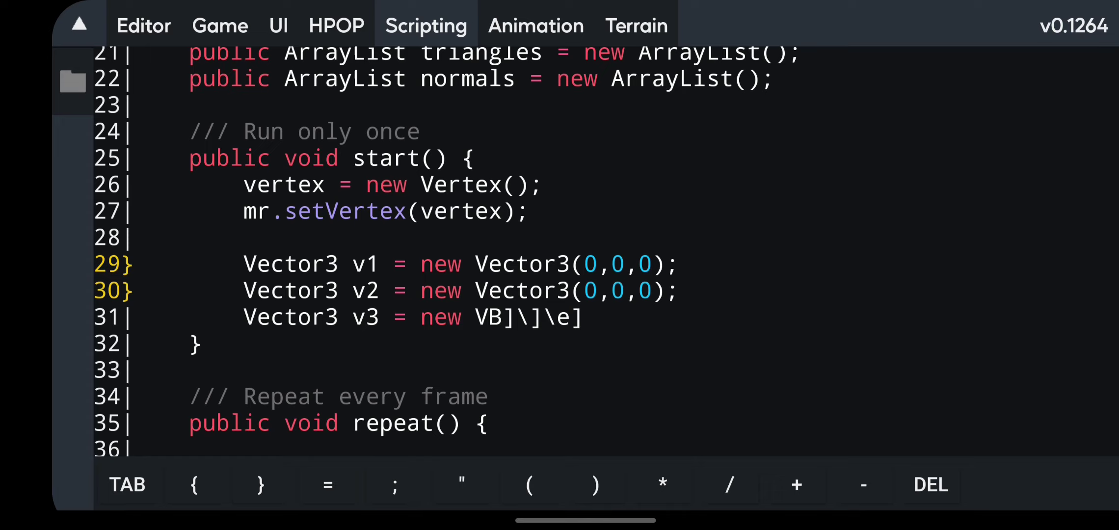
key("BackSpace")
key("BackSpace")
key("BackSpace")
key("BackSpace")
key("BackSpace")
key("BackSpace")
key("BackSpace")
type("ectpr")
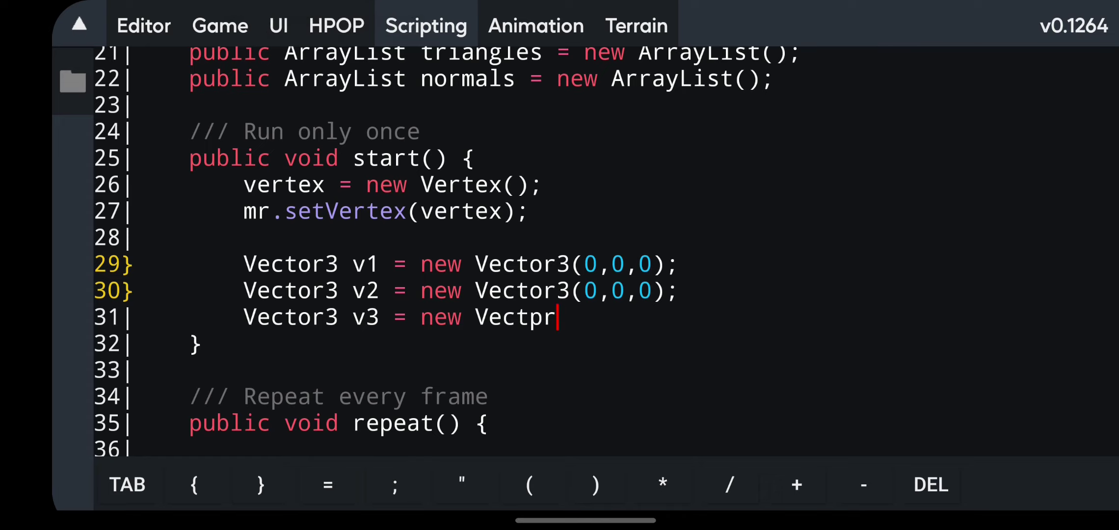
key("BackSpace")
key("BackSpace")
type("or3")
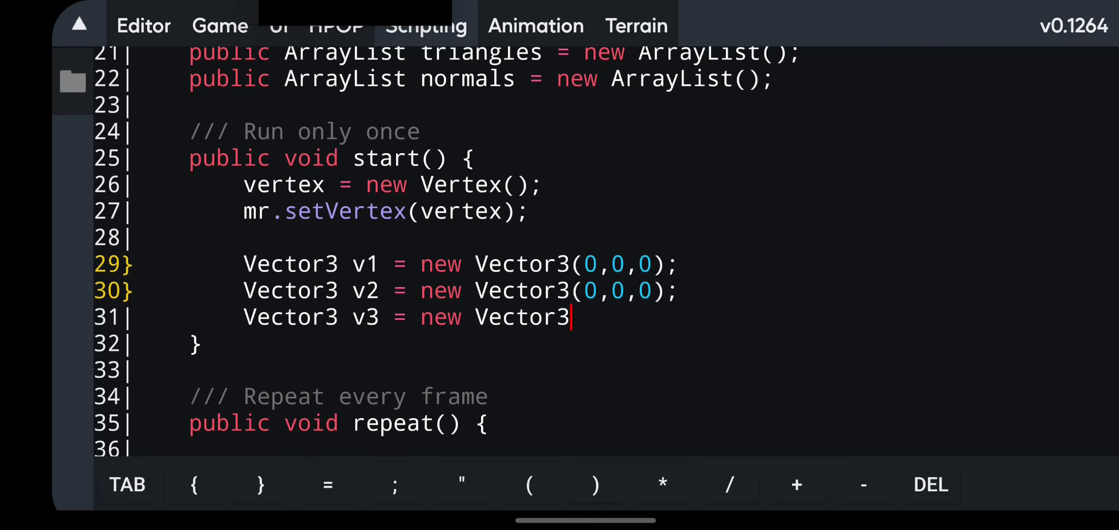
type("(0,0,0)")
left_click(585, 317)
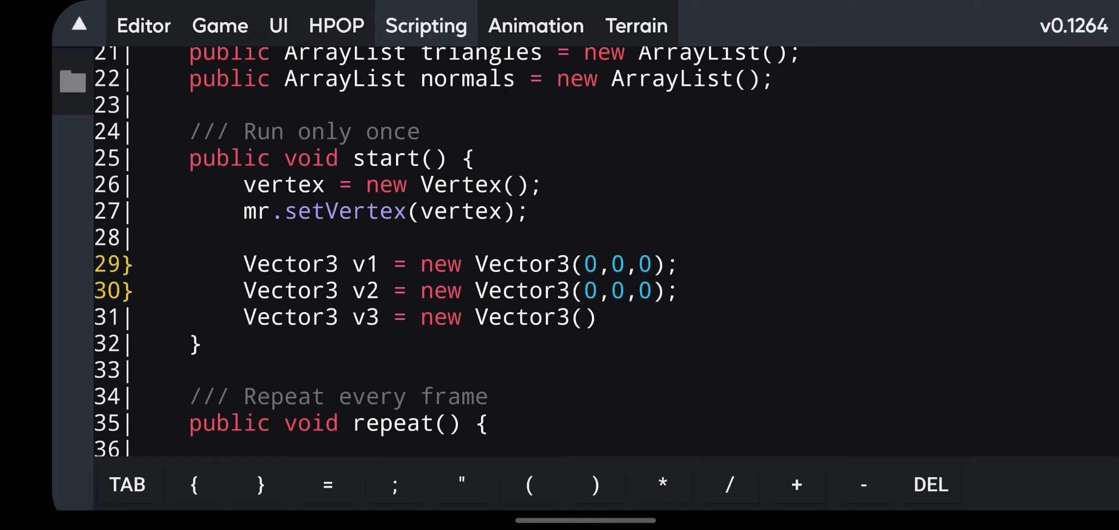
type("0,0,0")
left_click(664, 317)
type(";")
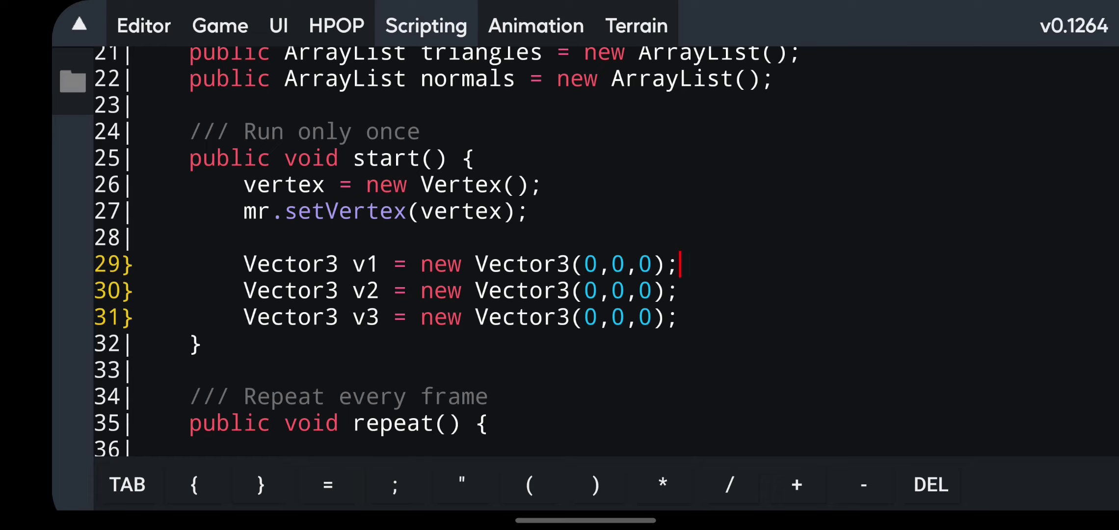
Change v2 to (0,0,1) and v3 to (1,0,0), then add a line after v3
left_click_drag(679, 291, 652, 291)
key("BackSpace")
type("1")
left_click_drag(652, 317, 598, 317)
key("BackSpace")
type("1")
left_click(751, 340)
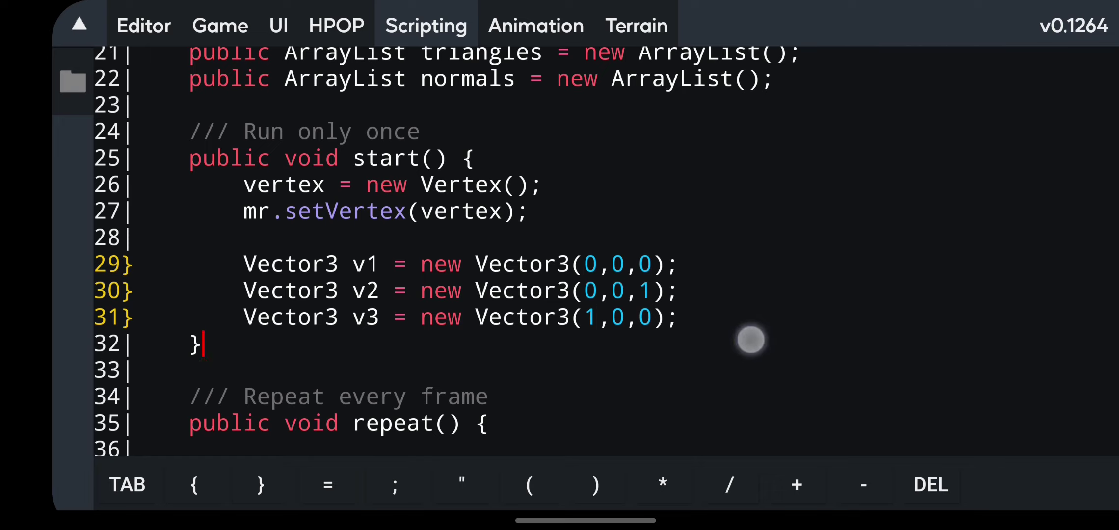
left_click(750, 317)
key("Return")
key("Return")
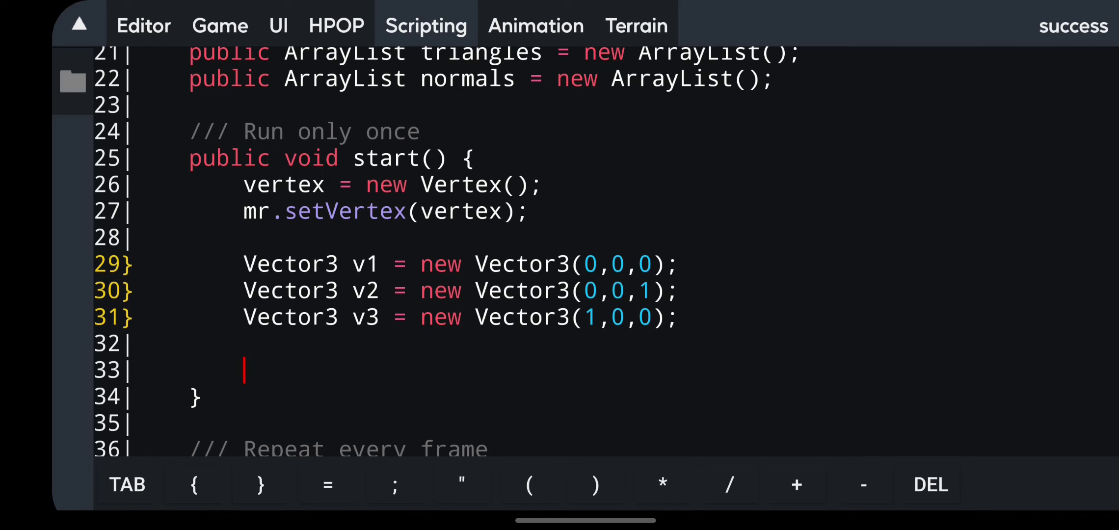
Type vertices.add(v1);, vertices.add(v2); and vertices.add(v3); on three separate lines
scroll(709, 313, "up", 2)
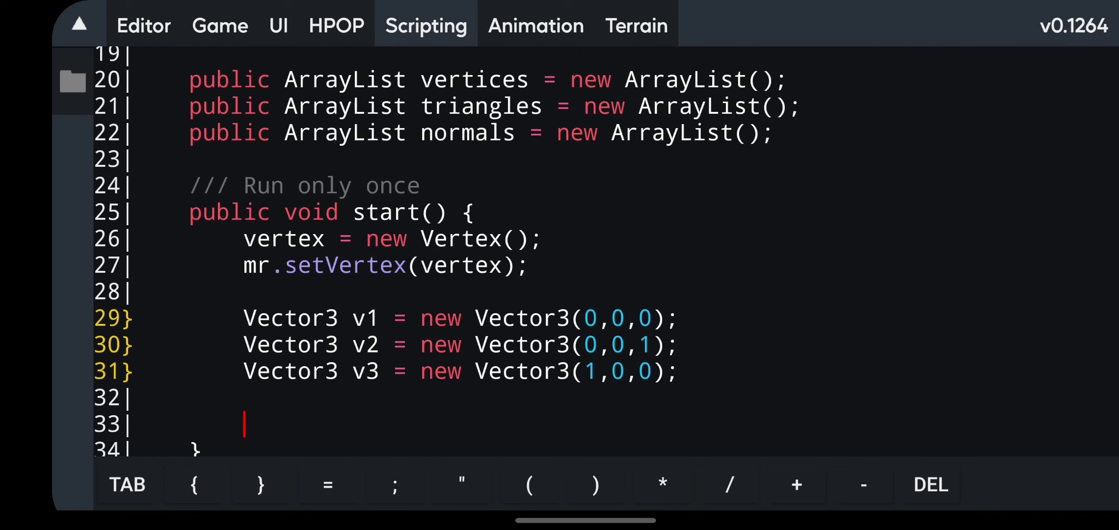
type("vertice")
key("BackSpace")
key("BackSpace")
key("BackSpace")
type("ertices.add")
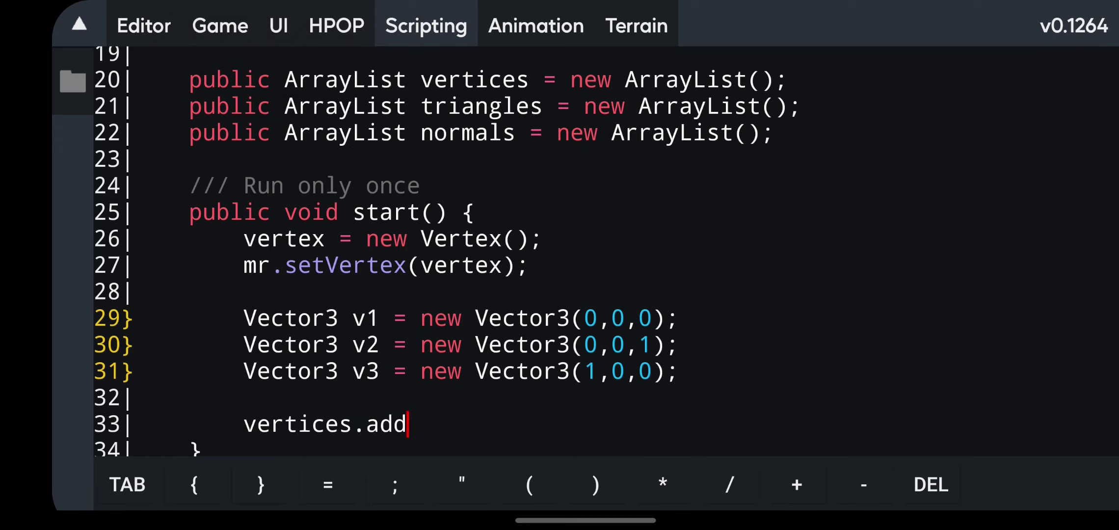
type("()")
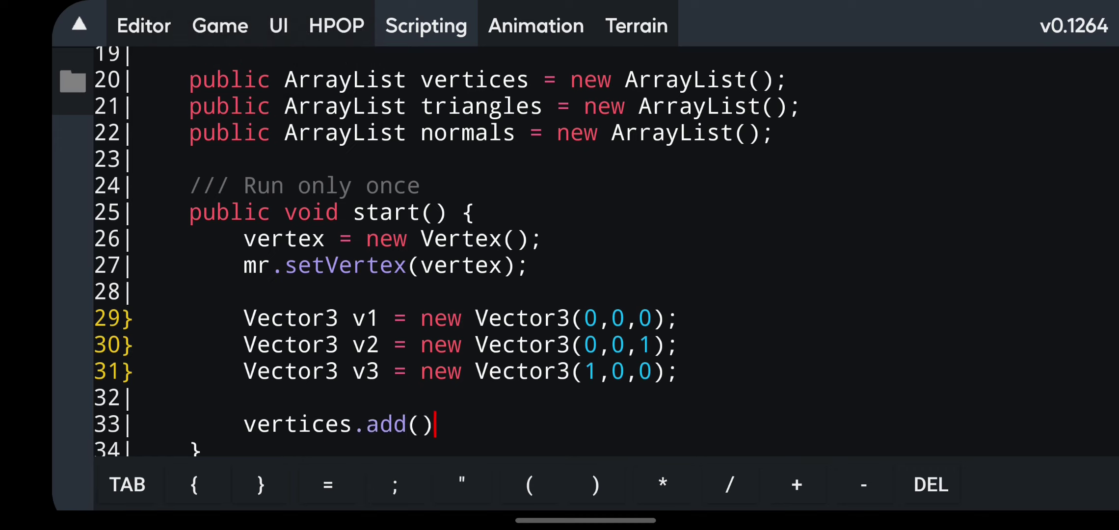
type("v")
type("1")
type(";")
key("Return")
type("vert")
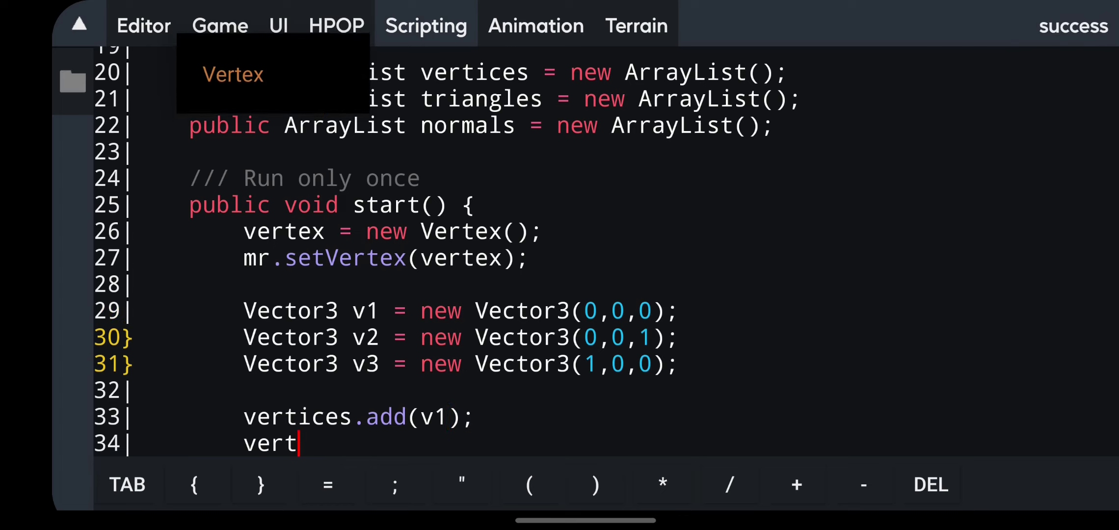
type("ices.add(")
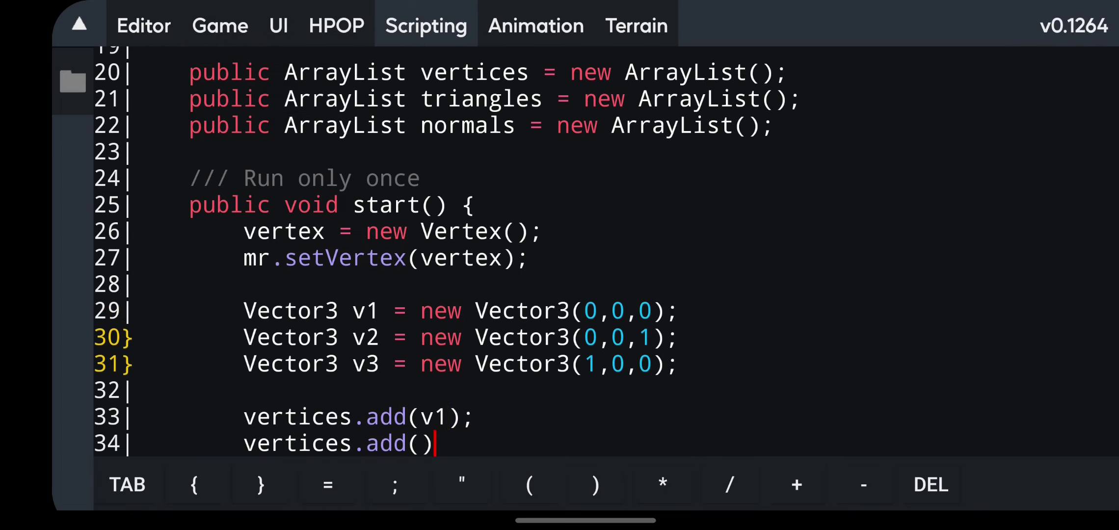
type("v2);")
key("Return")
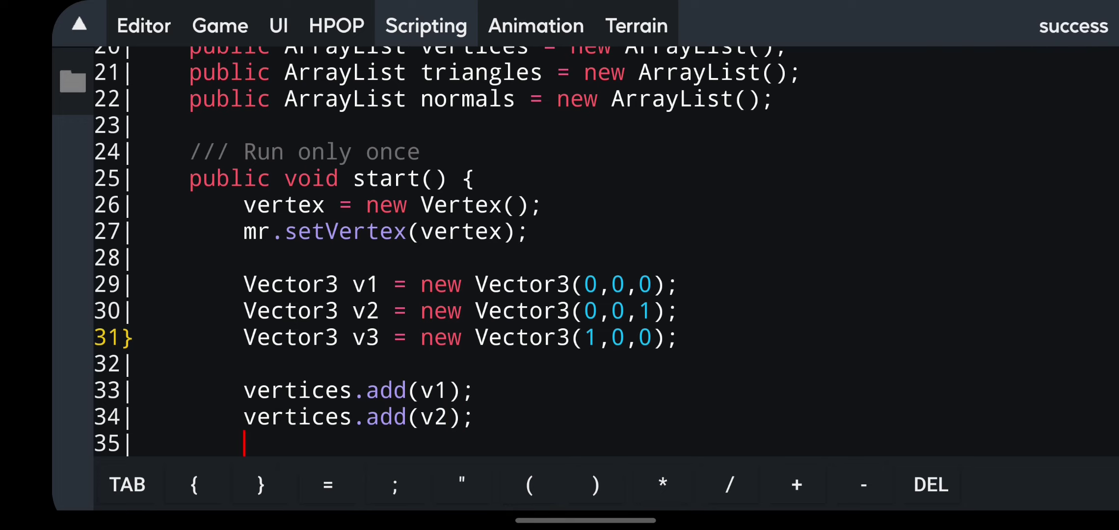
type("vertic")
type("es.")
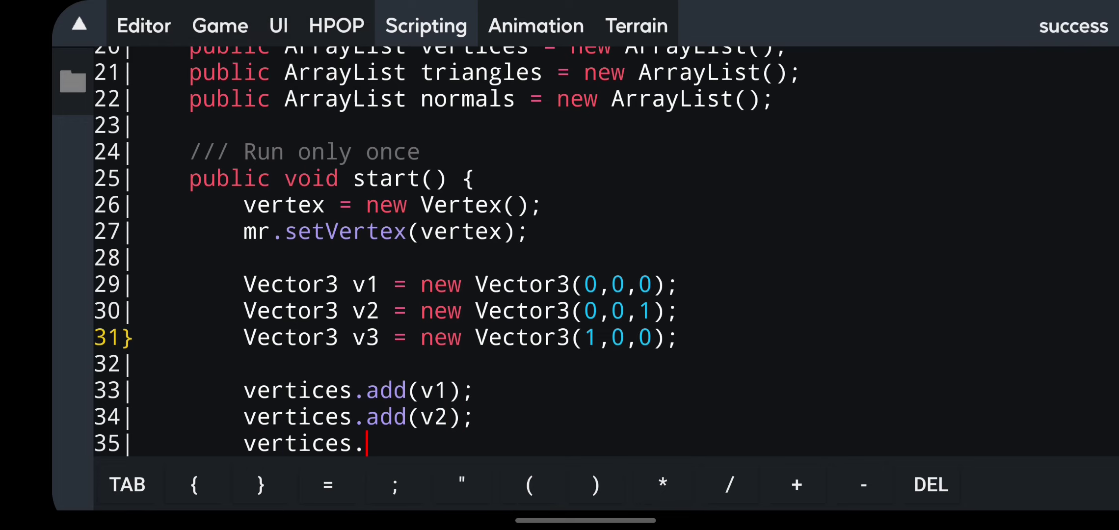
type("add(v")
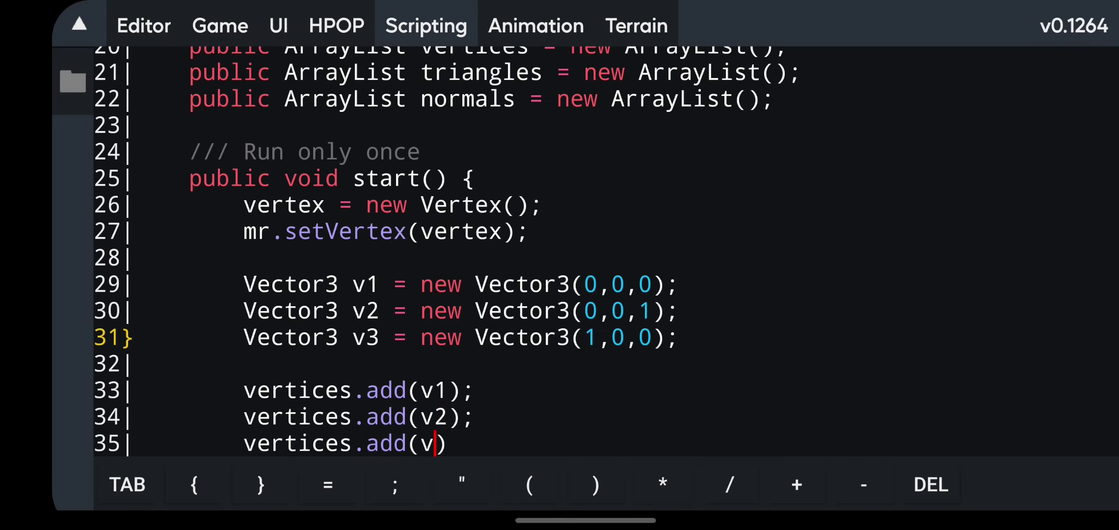
type("3);")
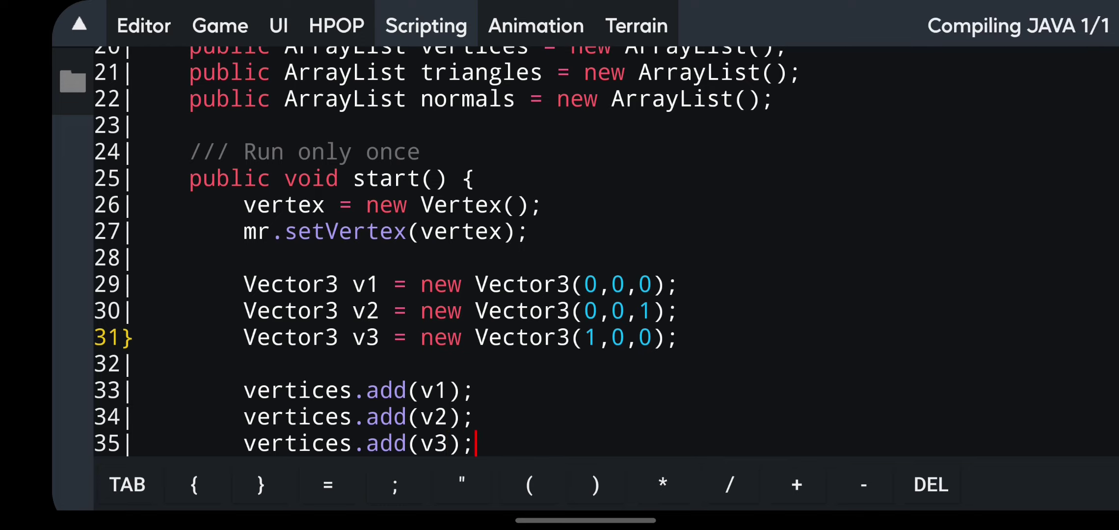
key("Return")
key("Return")
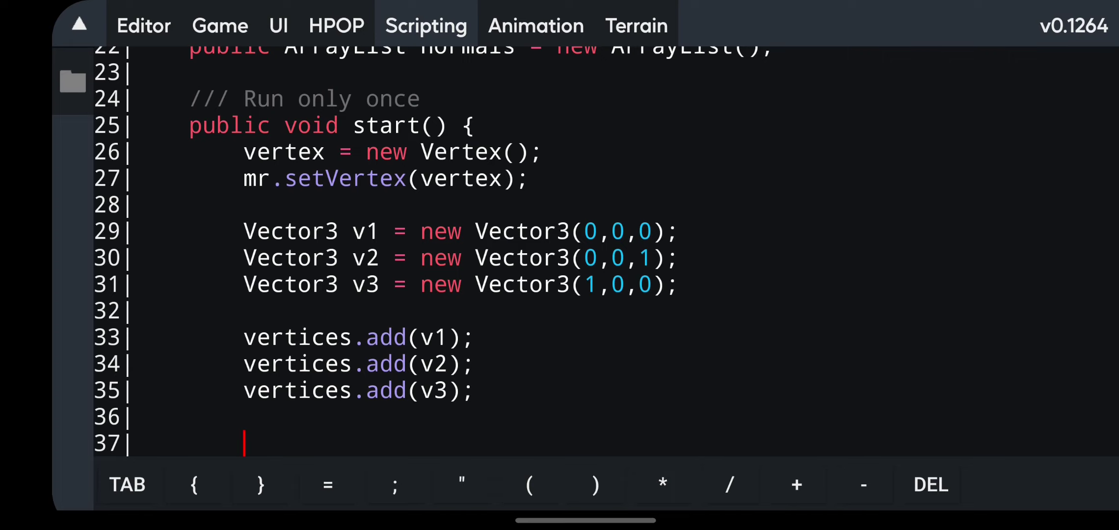
On line 37, type Vector3 t = new Vector3(0,1,2); and add a new line below it
left_click_drag(611, 376, 635, 341)
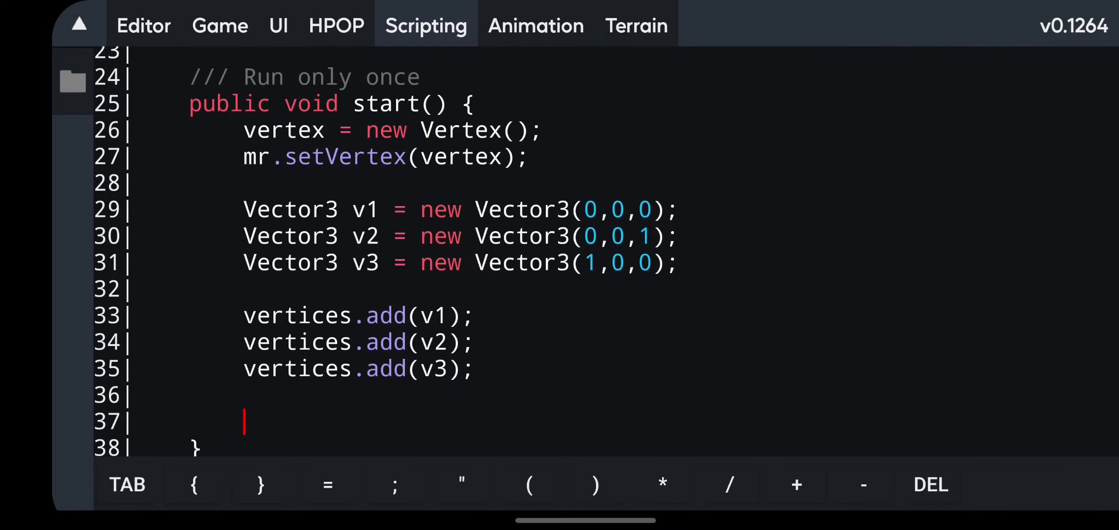
left_click_drag(741, 345, 737, 366)
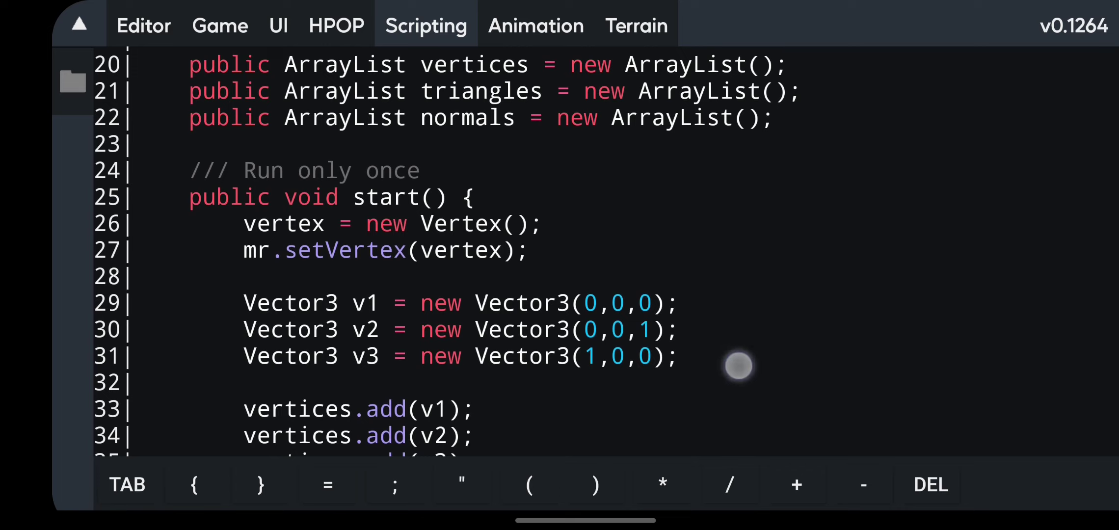
left_click_drag(742, 265, 769, 228)
left_click(256, 411)
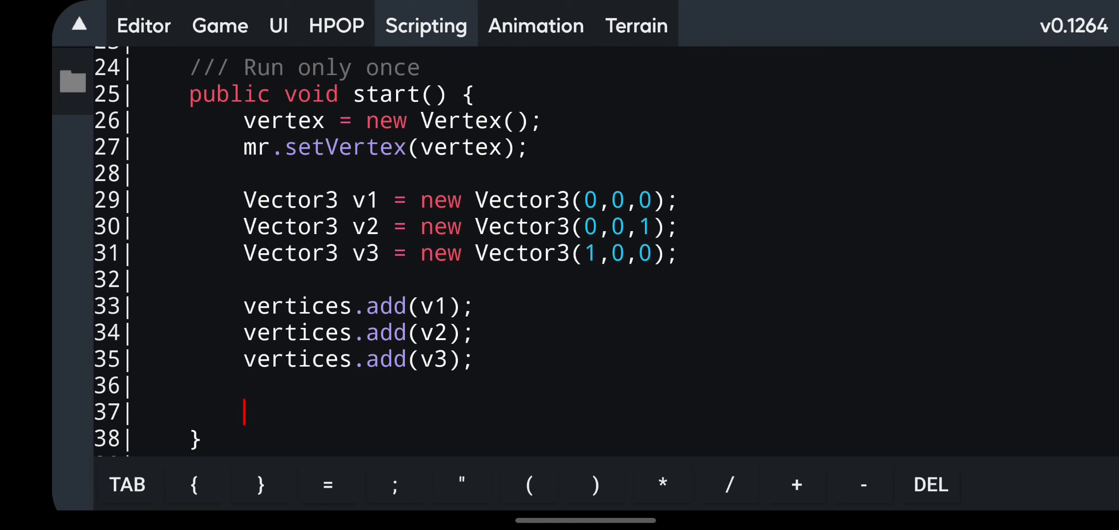
type("Vector3 ")
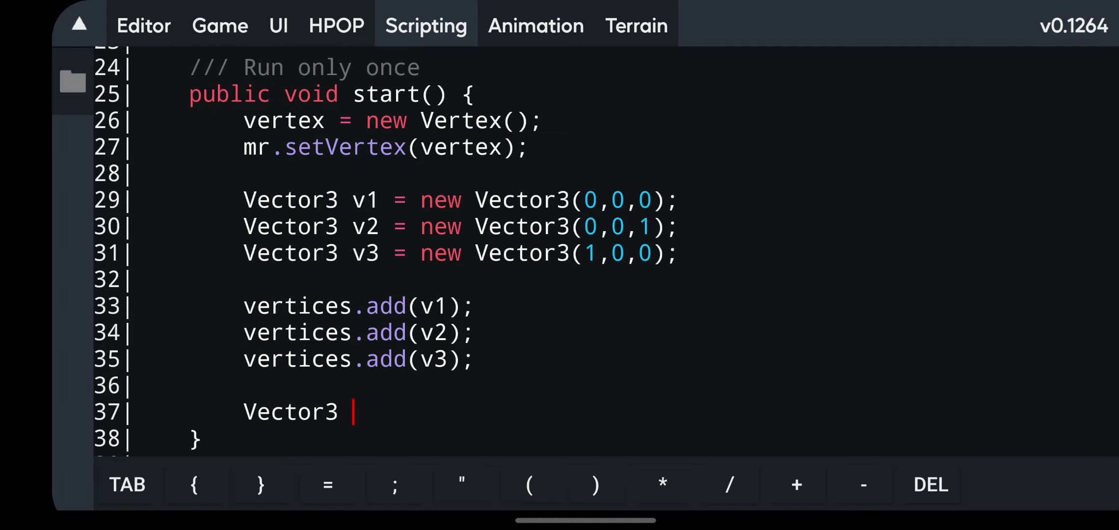
type("t")
type(" = new Vec")
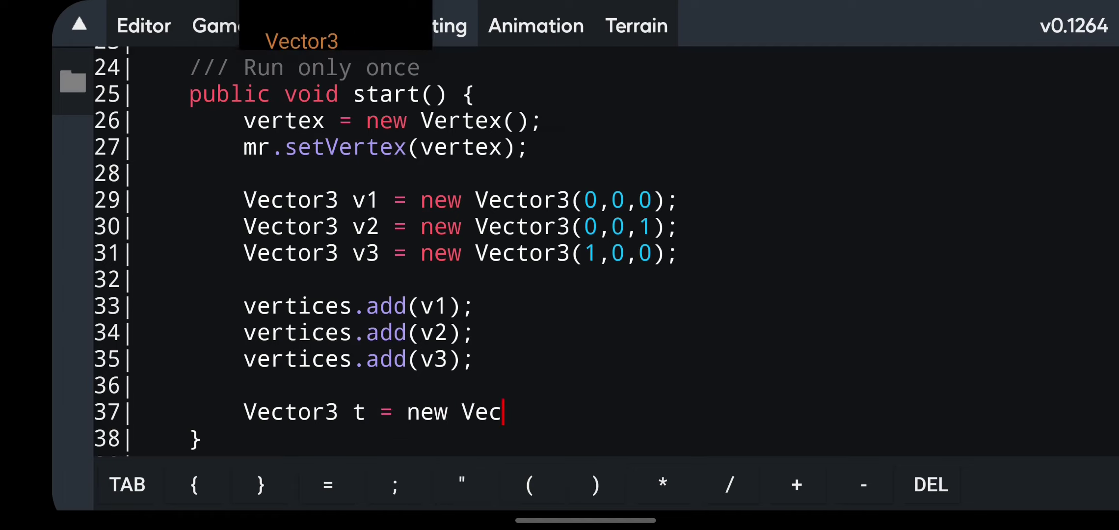
type("tor3")
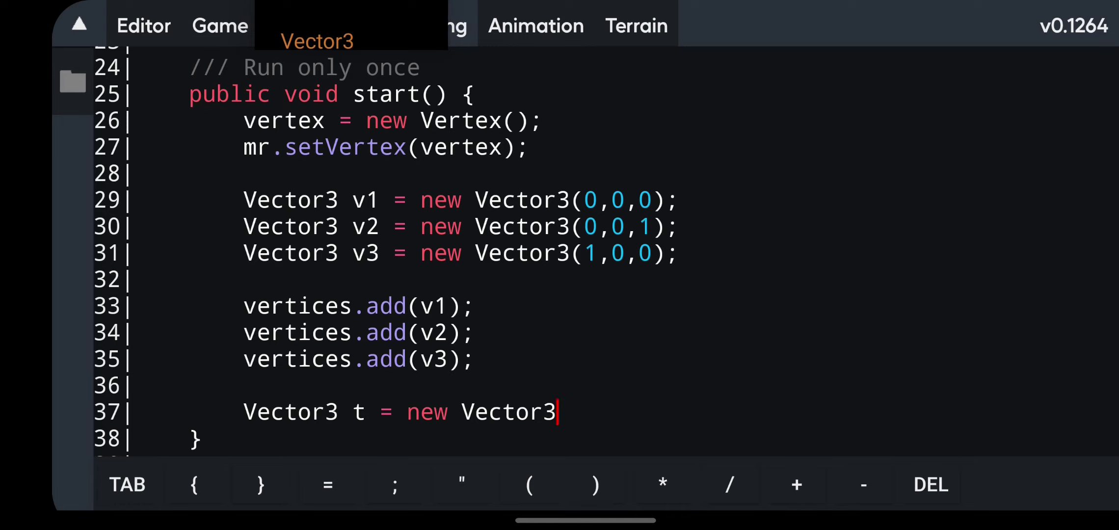
type("();")
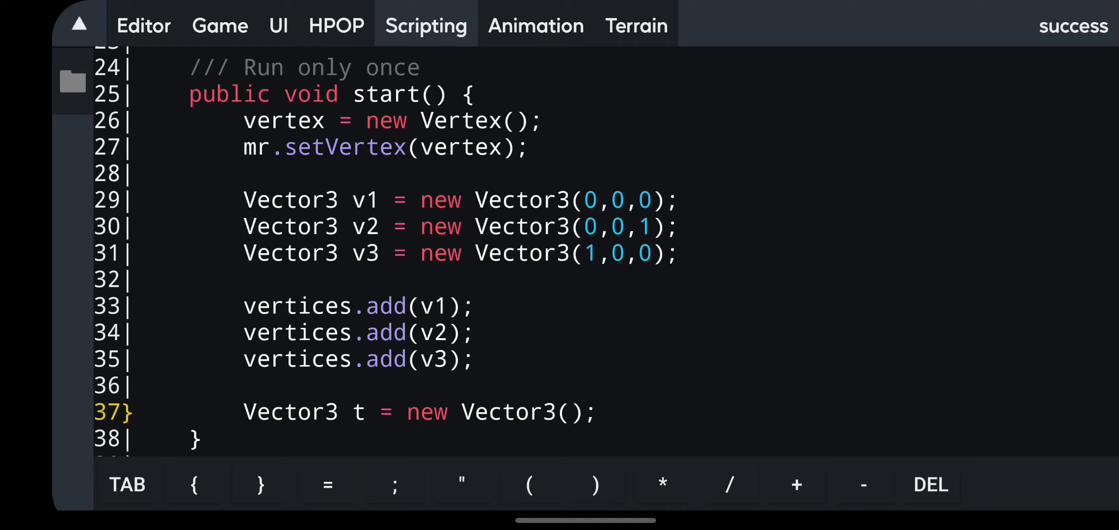
type("0,1,")
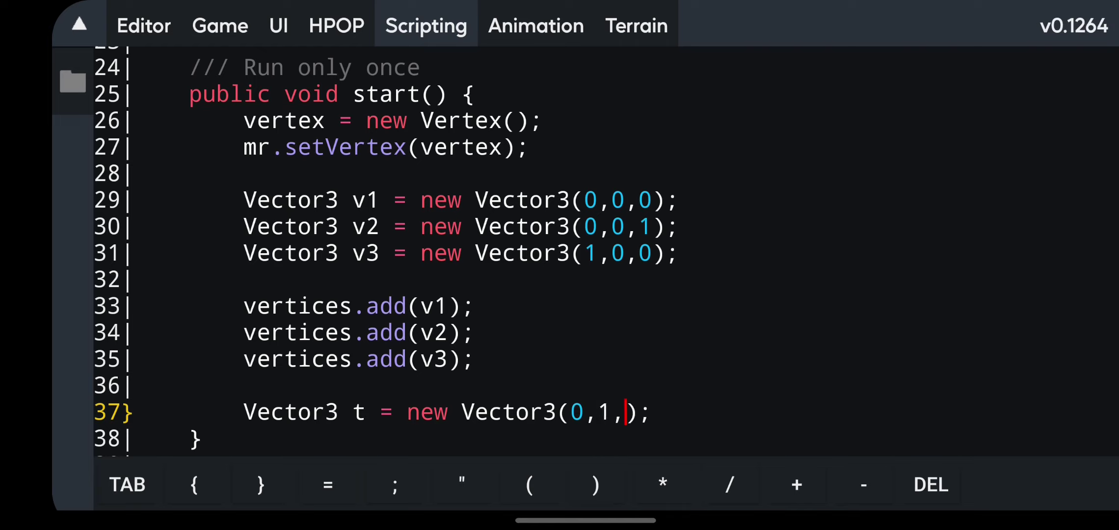
type("2")
left_click(666, 413)
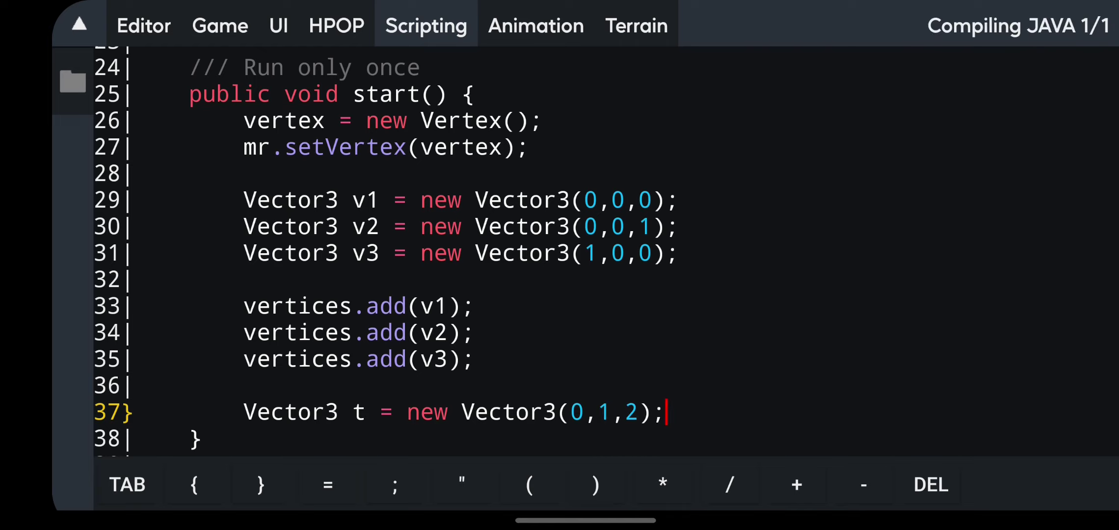
key("Return")
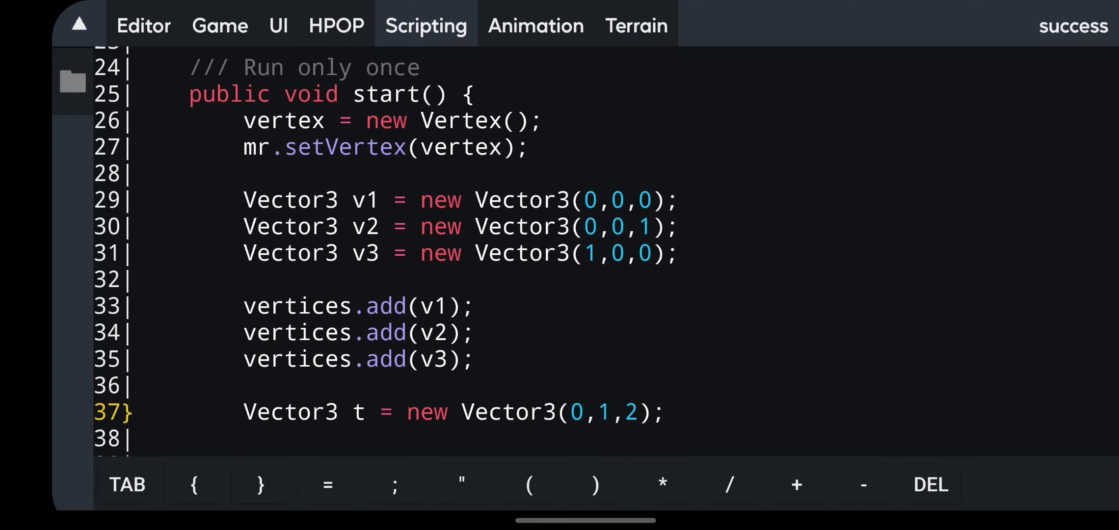
left_click_drag(579, 322, 609, 246)
Add vertex.setVertices(vertices); and vertex.setTriangles(triangles); calls to start() in Chunk.java
key("Return")
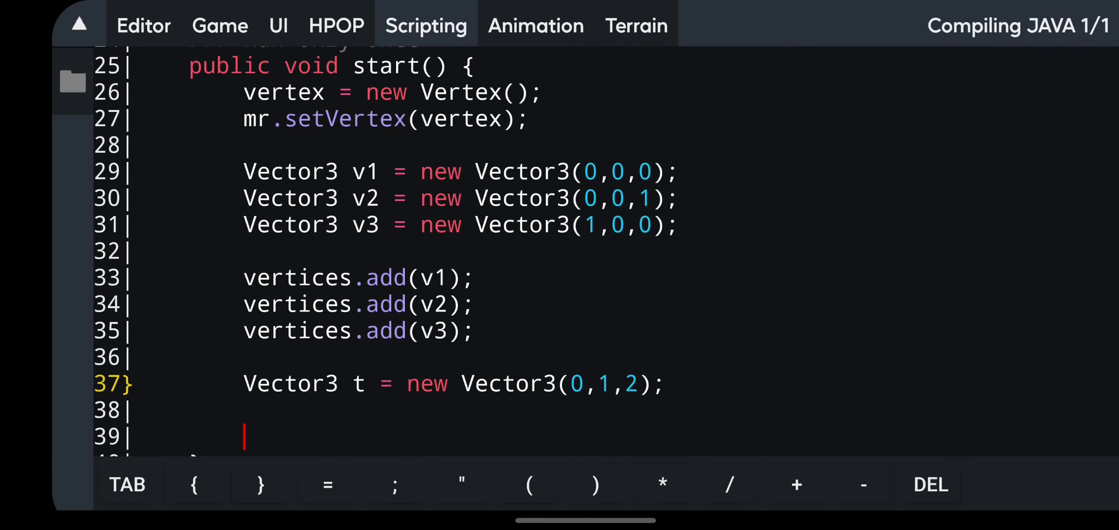
type("vertex")
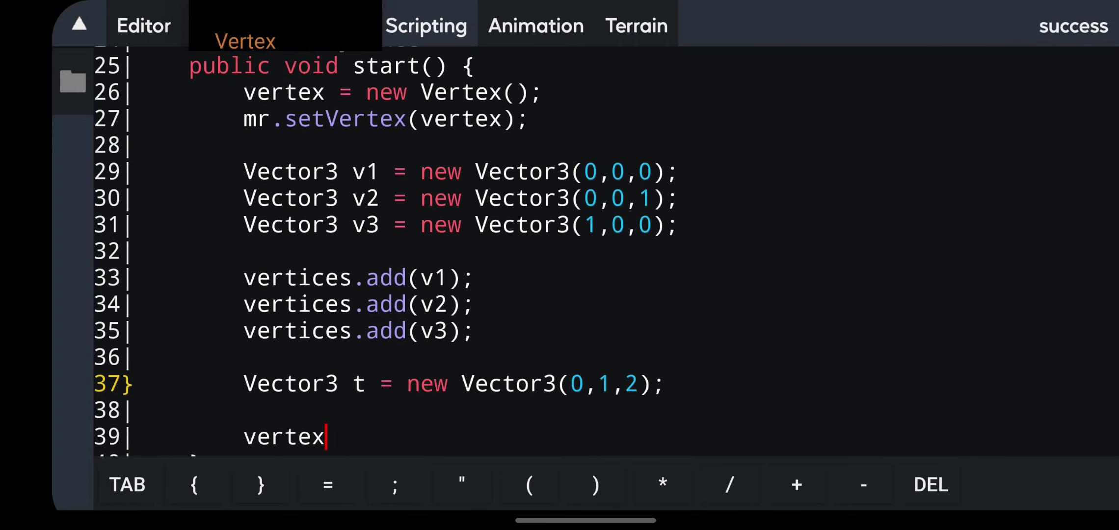
type(".setVertices")
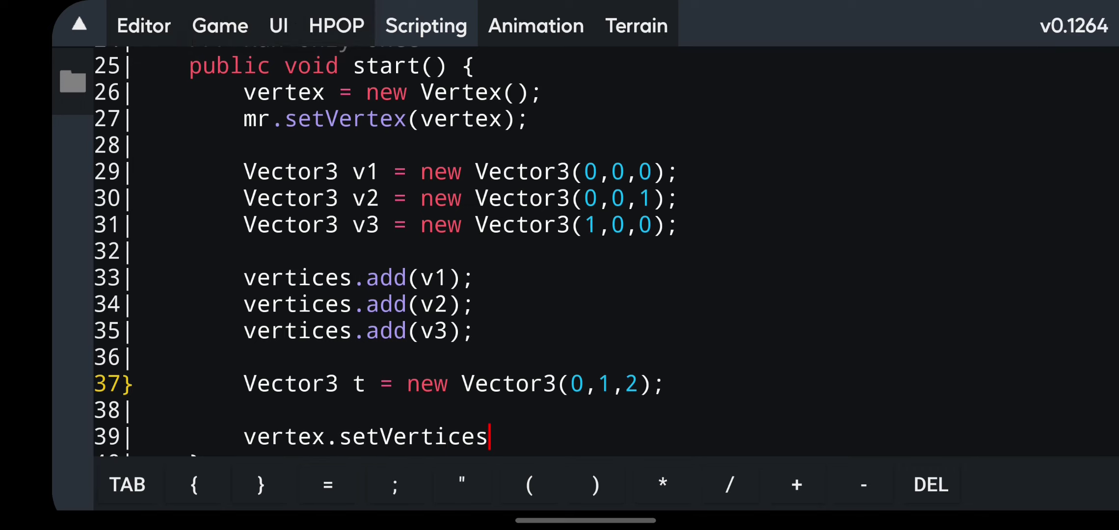
key("Return")
type("90")
key("BackSpace")
key("BackSpace")
key("BackSpace")
key("BackSpace")
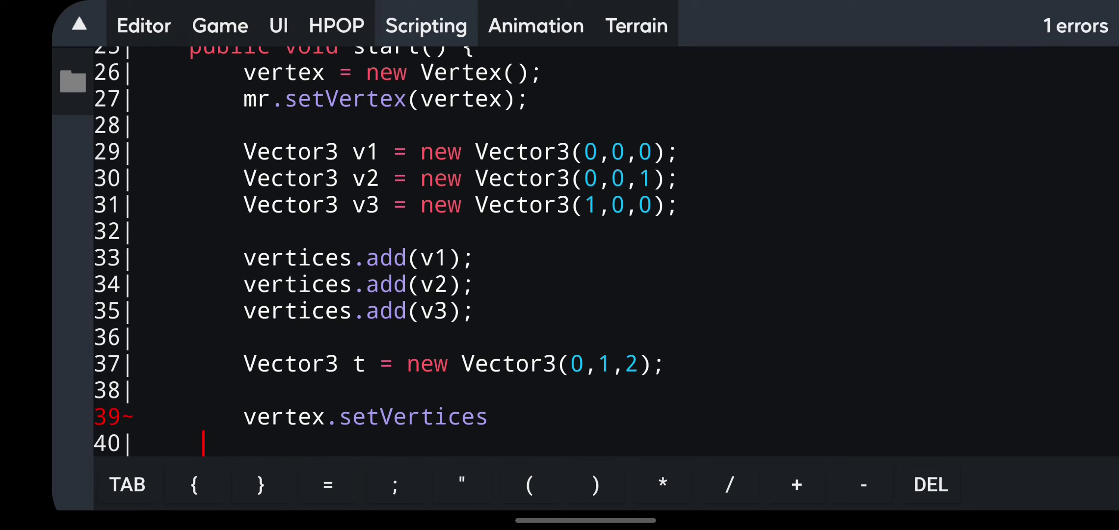
key("BackSpace")
key("BackSpace")
key("BackSpace")
key("BackSpace")
type("(verti")
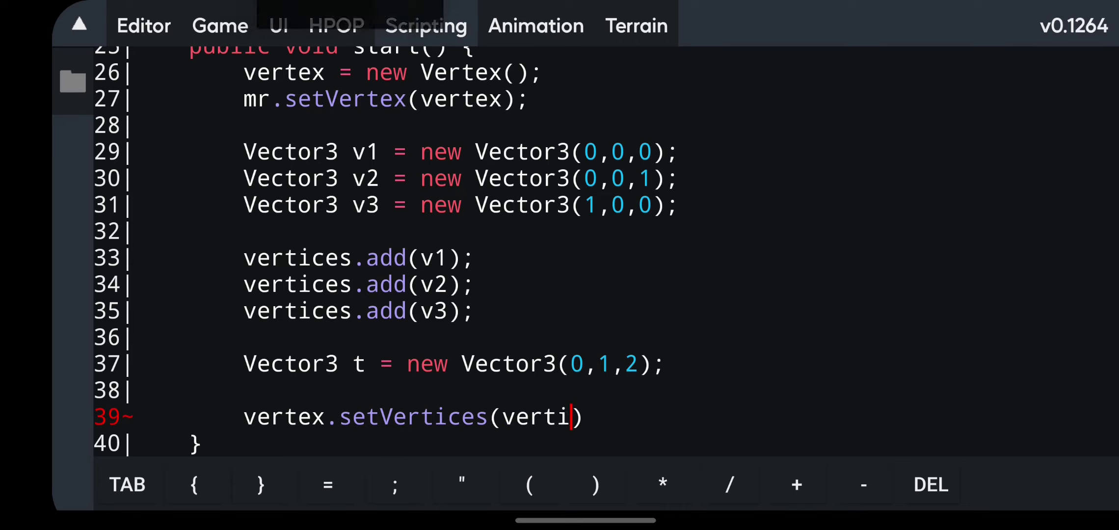
type("ces);")
key("Return")
type("ve")
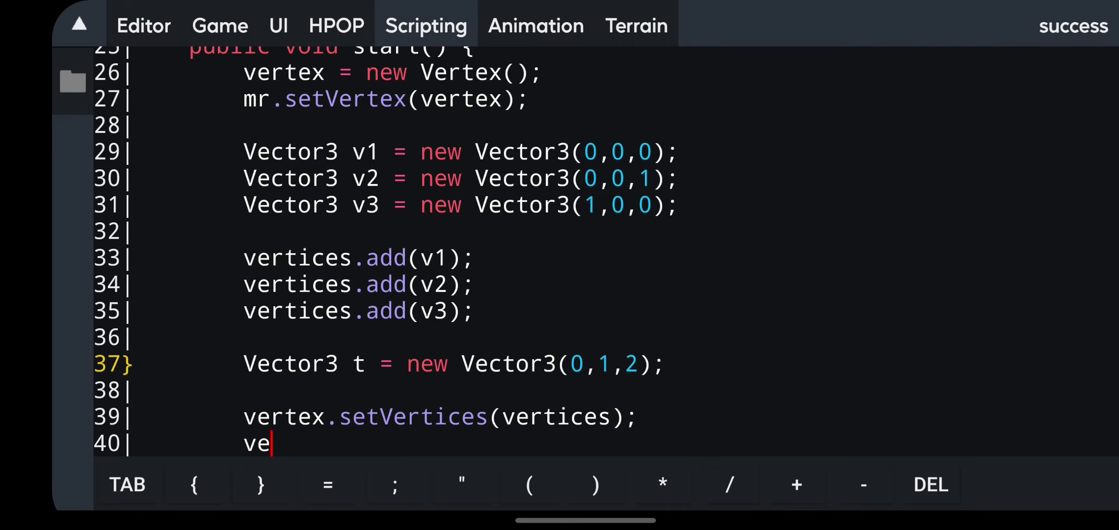
type("rtex")
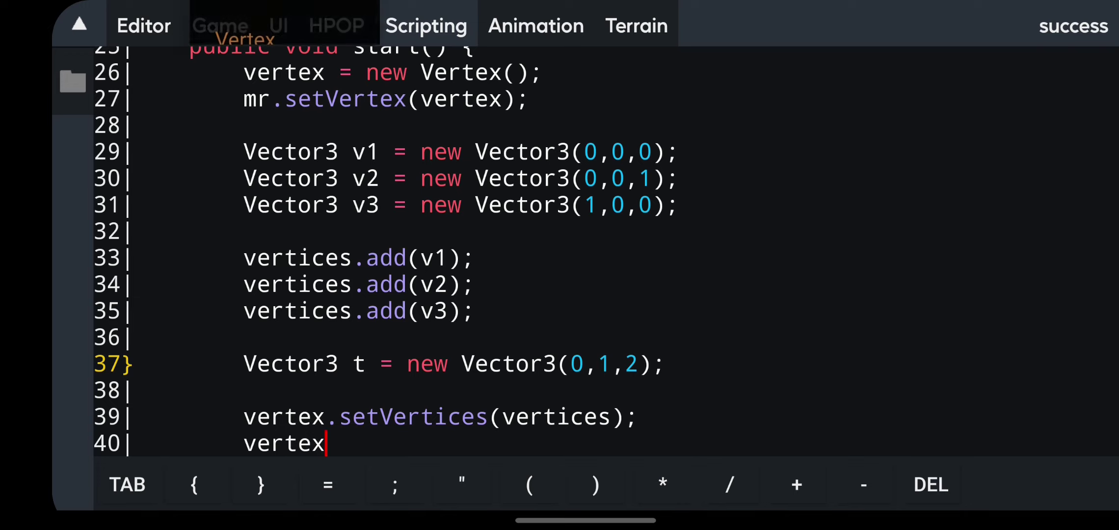
type(".setTriangles")
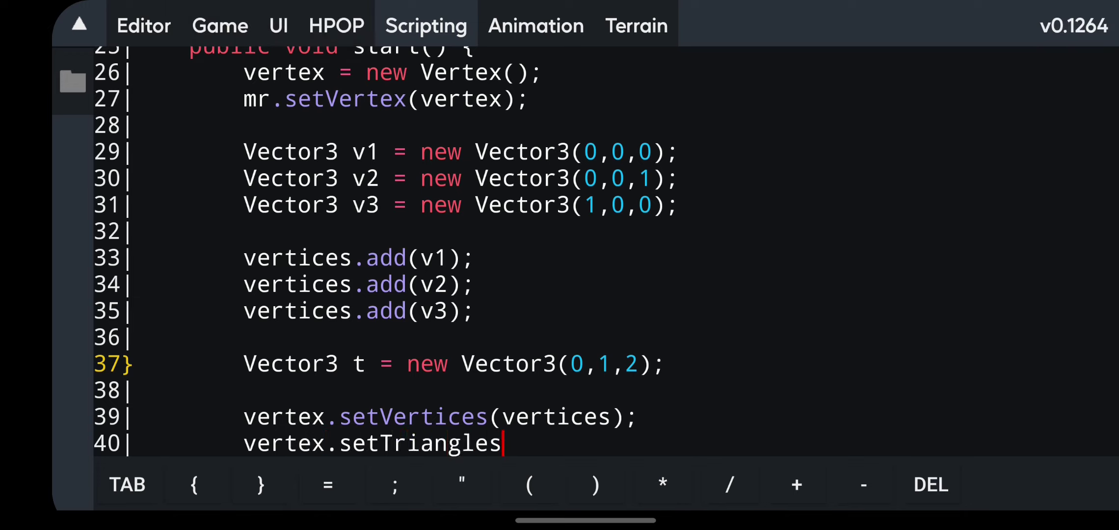
type("(triangles)")
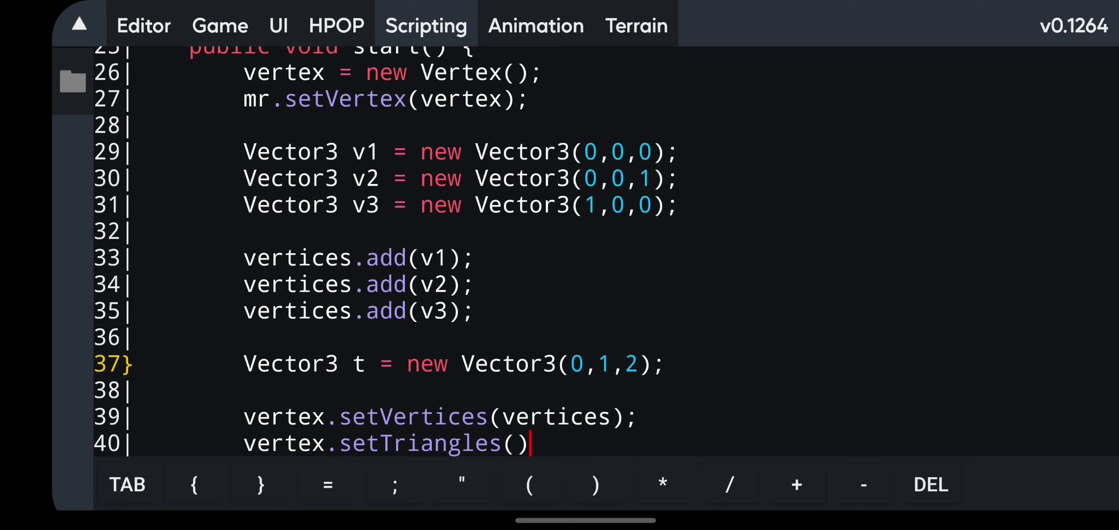
type(";")
left_click(513, 443)
type("triangles")
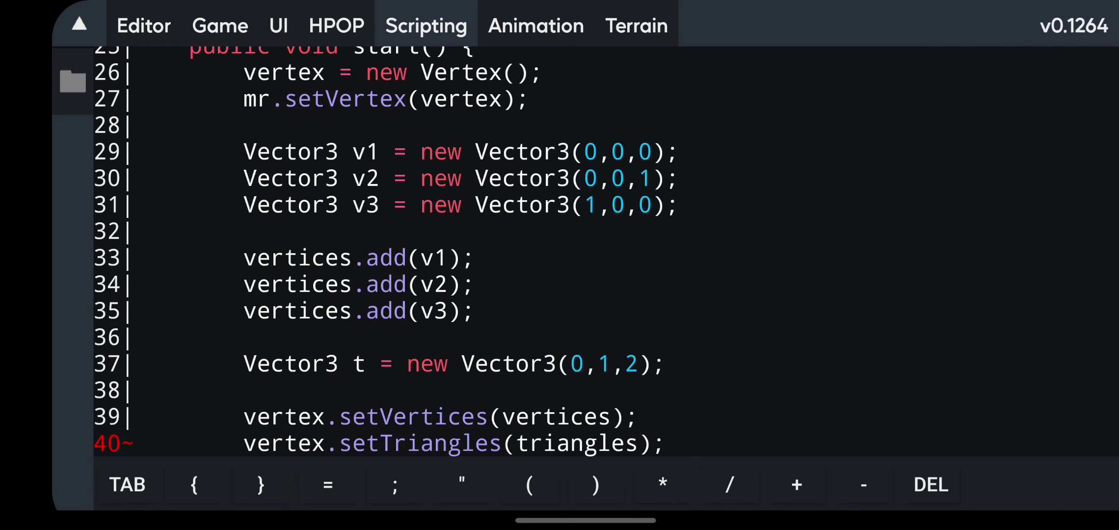
Insert triangles.add(t); on a new line below the Vector3 t triangle definition
key("Return")
type("tri")
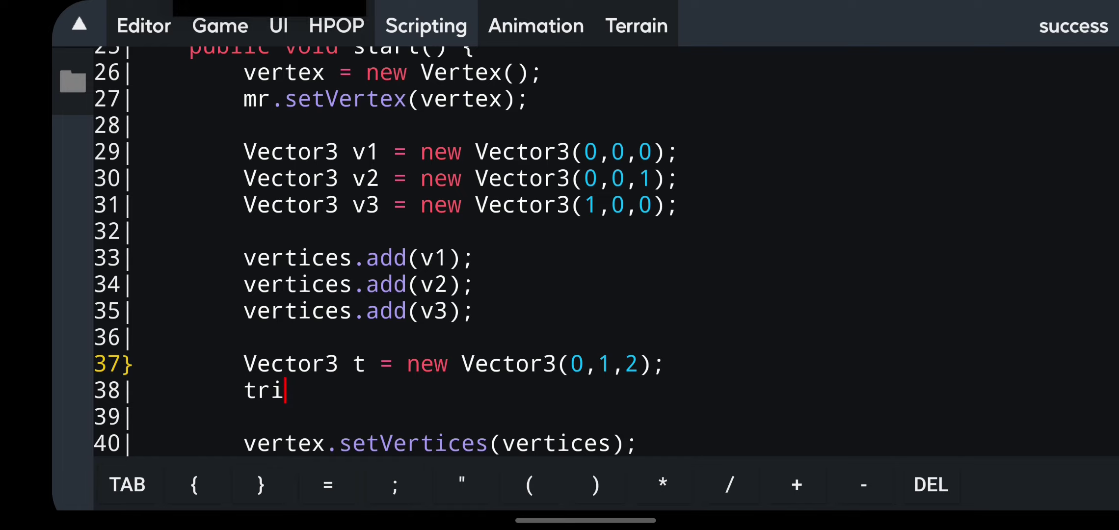
type("angkles.a")
key("BackSpace")
key("BackSpace")
key("BackSpace")
key("BackSpace")
key("BackSpace")
key("BackSpace")
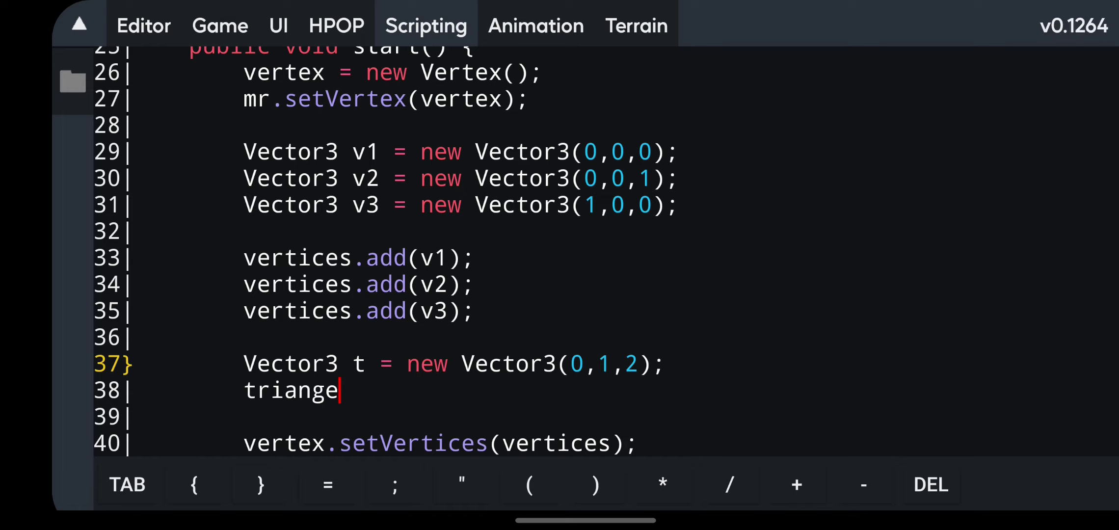
type("les.add(t)")
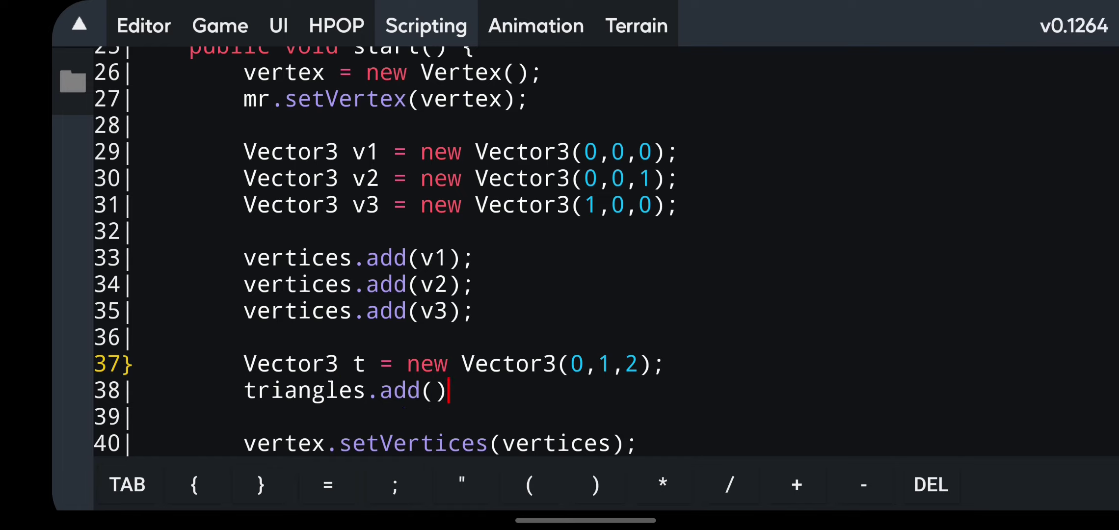
key("Left")
type("t);")
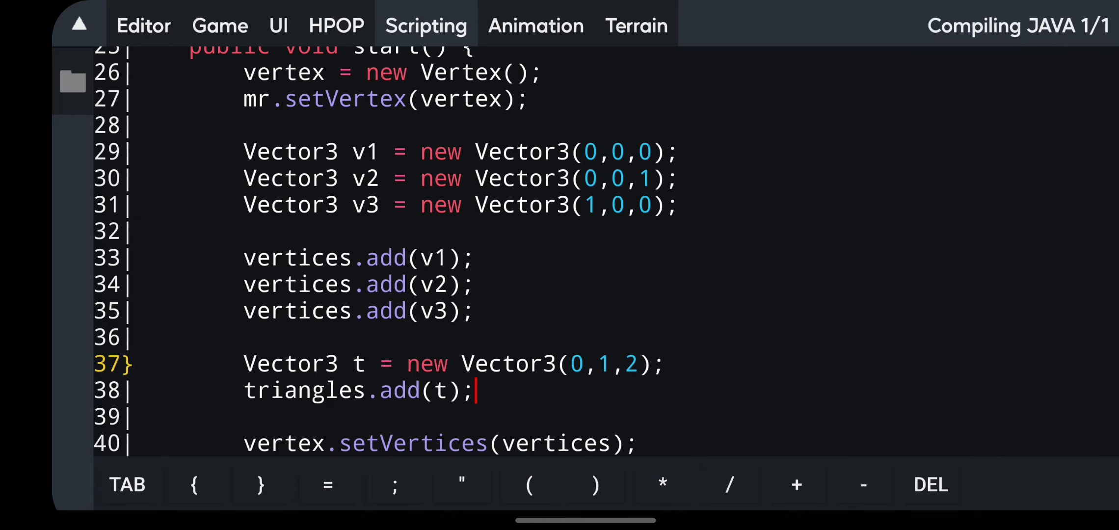
scroll(835, 280, "down", 3)
Go from Editor back to Scripting and reopen Chunk.java from the project files
left_click(144, 26)
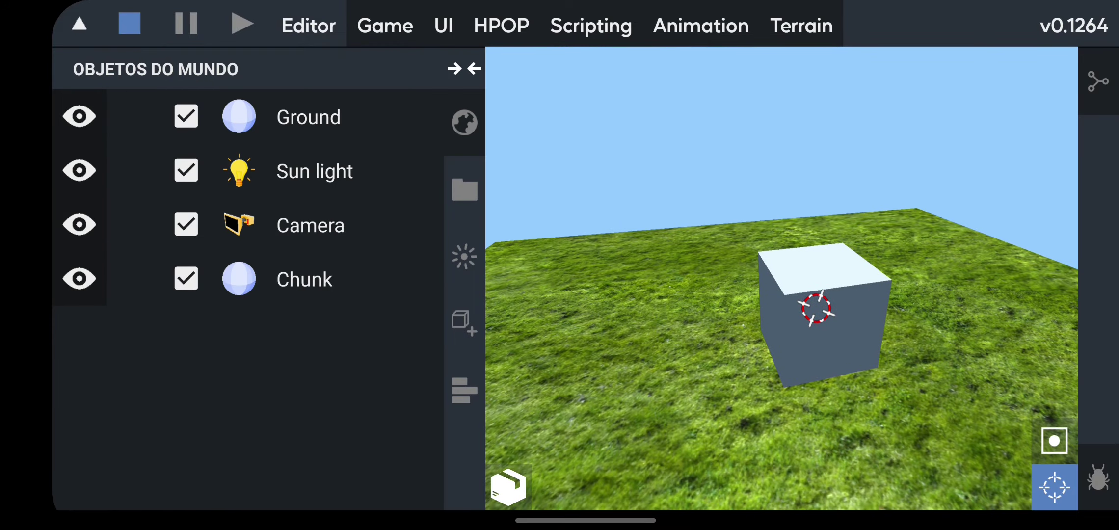
left_click(609, 25)
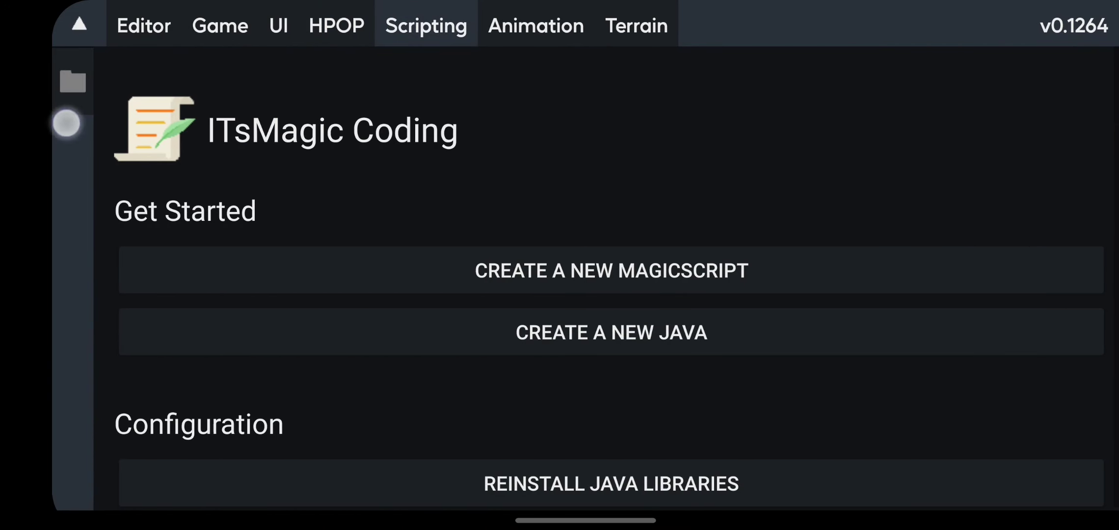
left_click(72, 79)
left_click(369, 271)
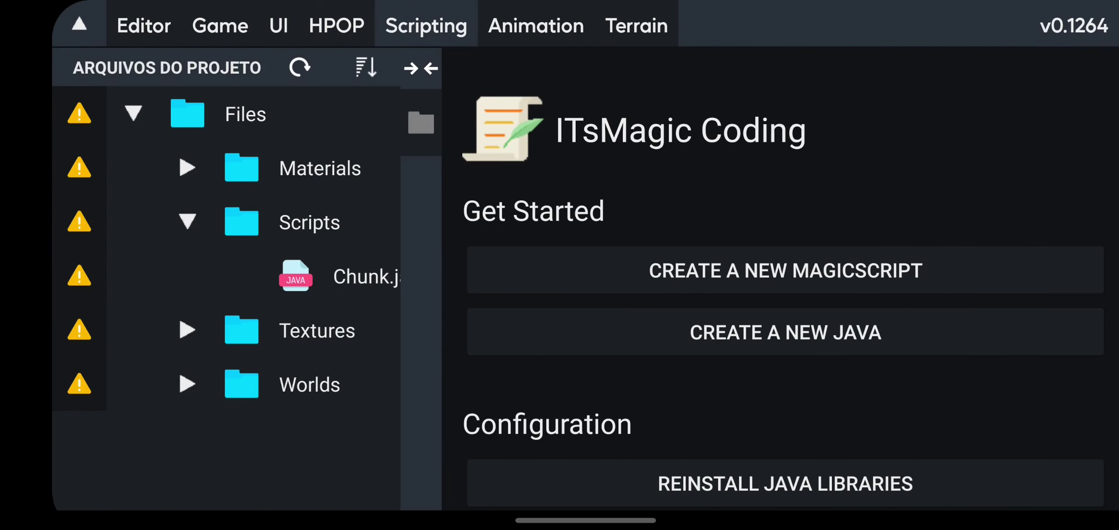
left_click(428, 136)
Add vertex.apply(); on the line right after the setTriangles call
scroll(732, 183, "down", 5)
scroll(746, 207, "down", 8)
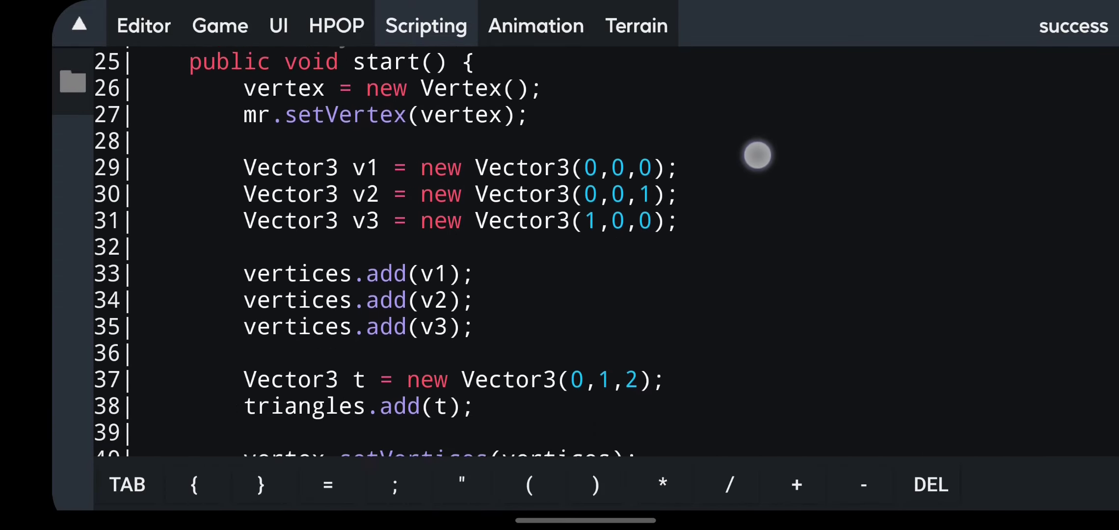
scroll(687, 275, "down", 5)
left_click(726, 268)
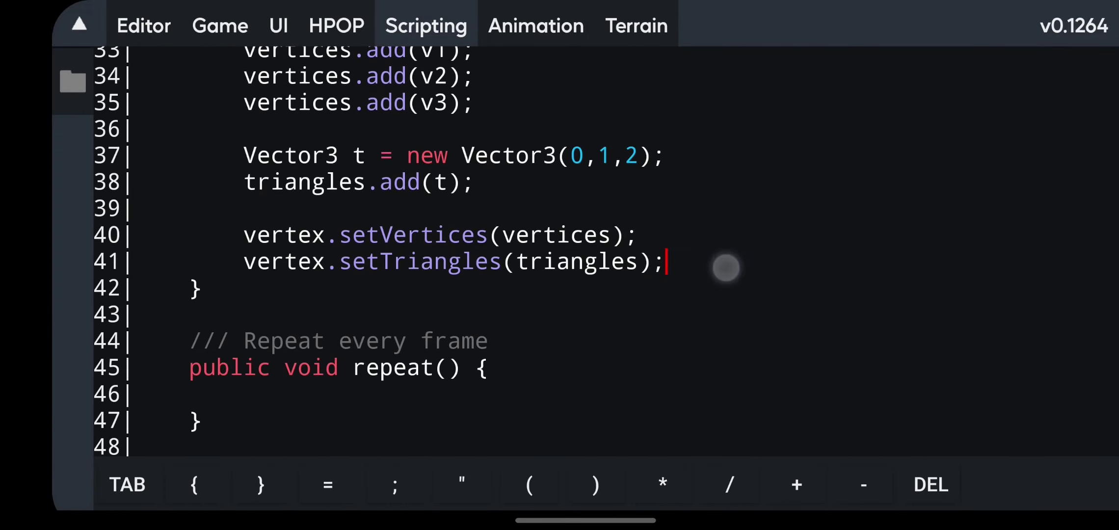
left_click(666, 290)
key("Return")
key("Return")
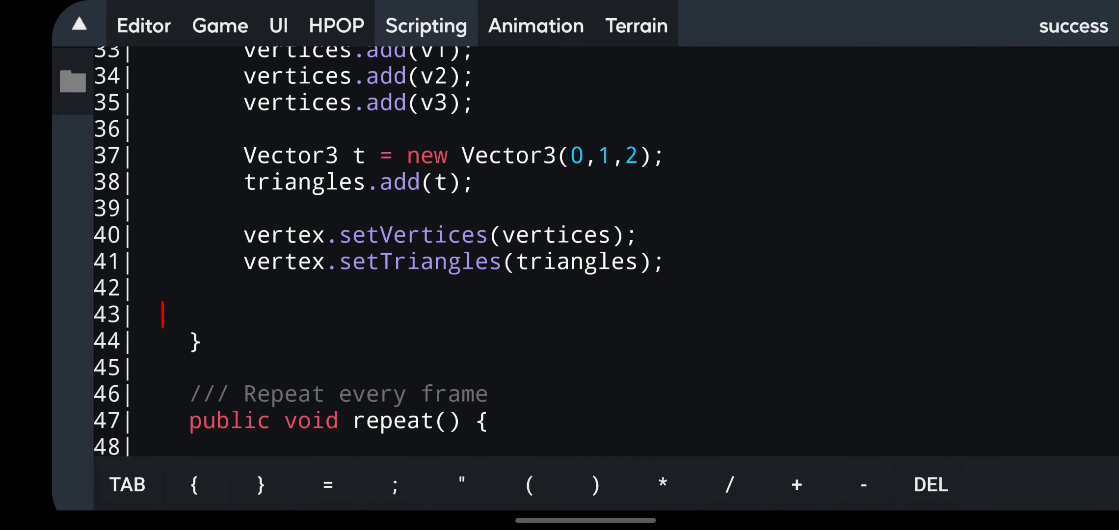
key("BackSpace")
type("verte")
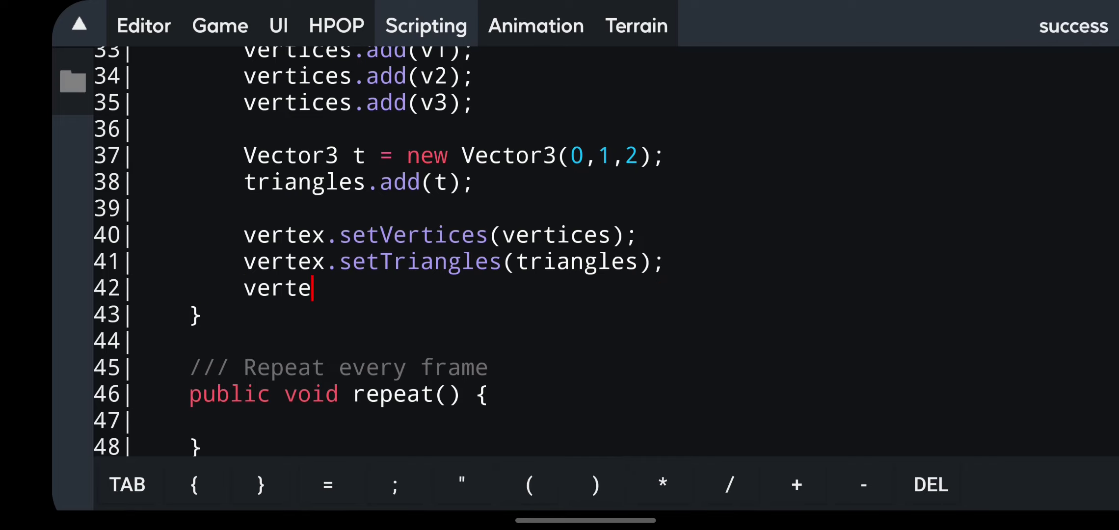
type("x.apply();")
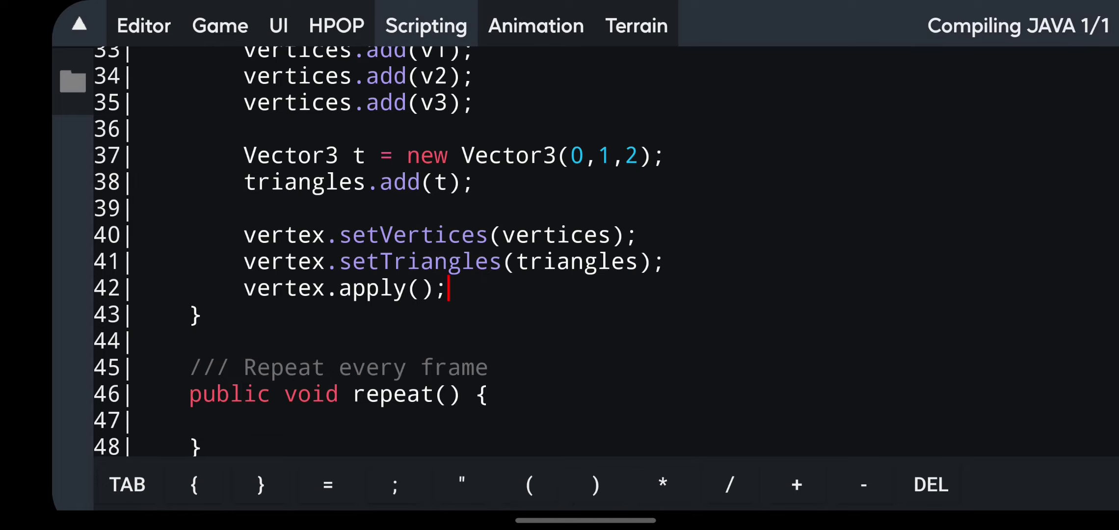
left_click(165, 21)
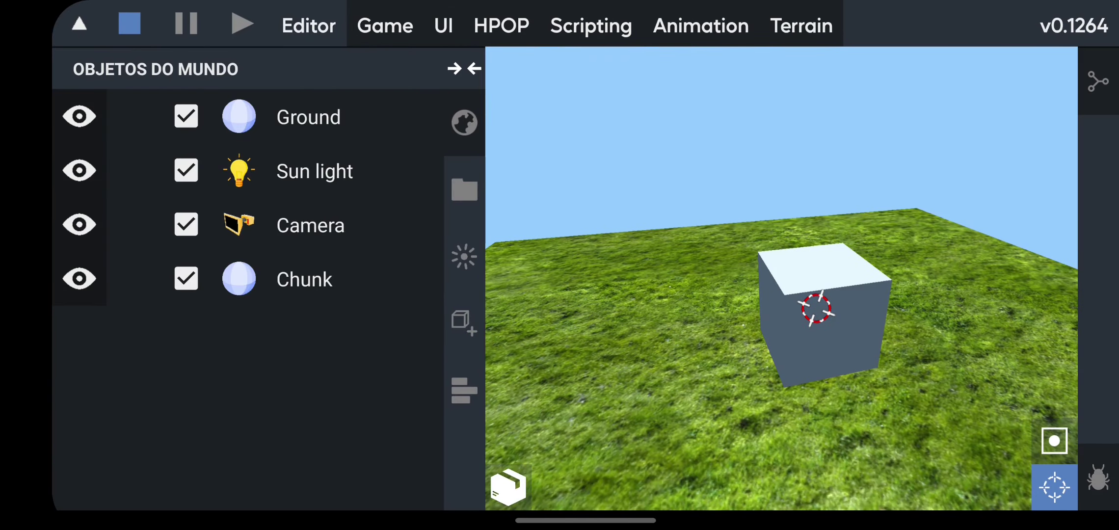
Select the Chunk object, check its normals list, and start running the scene
left_click(310, 289)
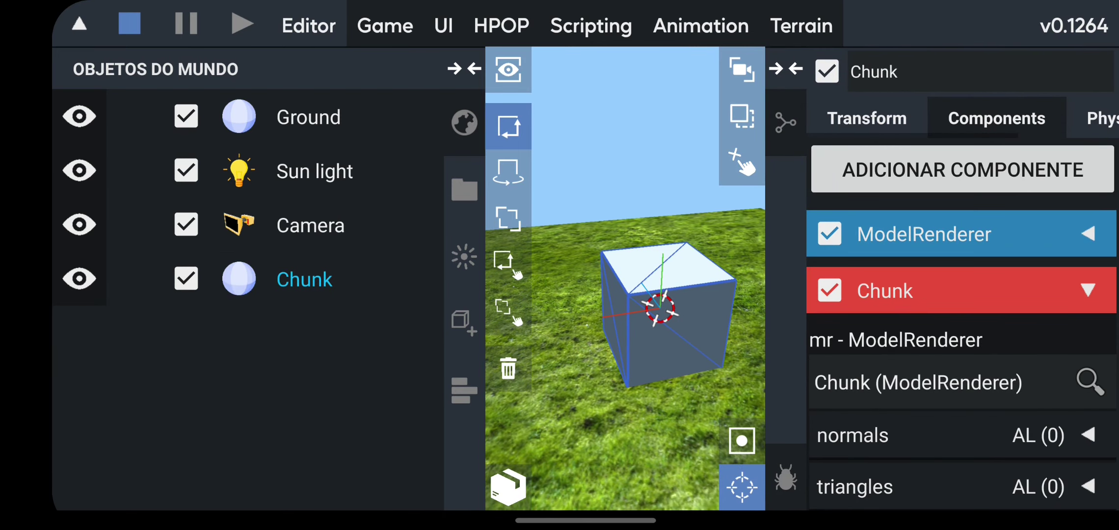
left_click_drag(1063, 250, 1090, 71)
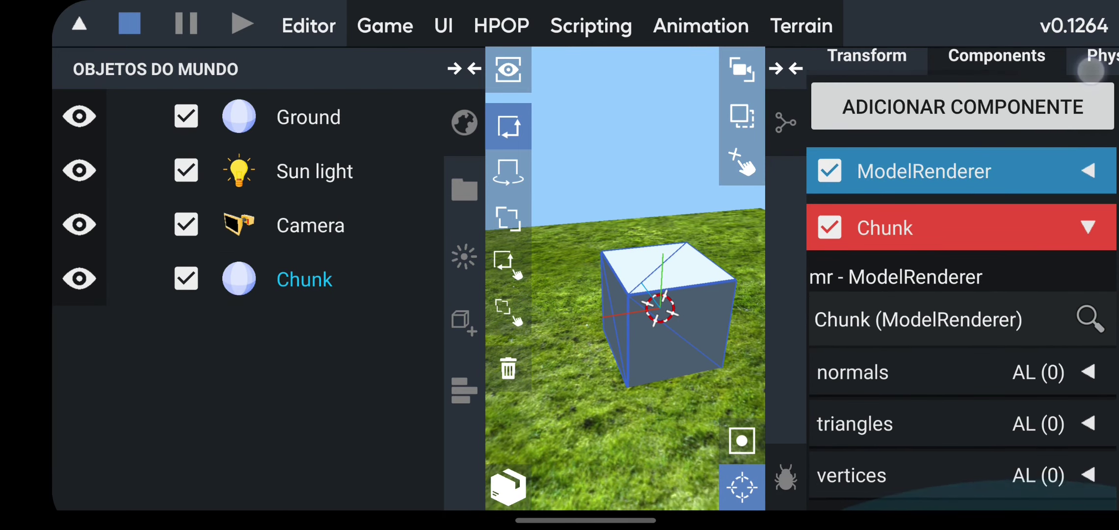
left_click(459, 128)
left_click(1086, 373)
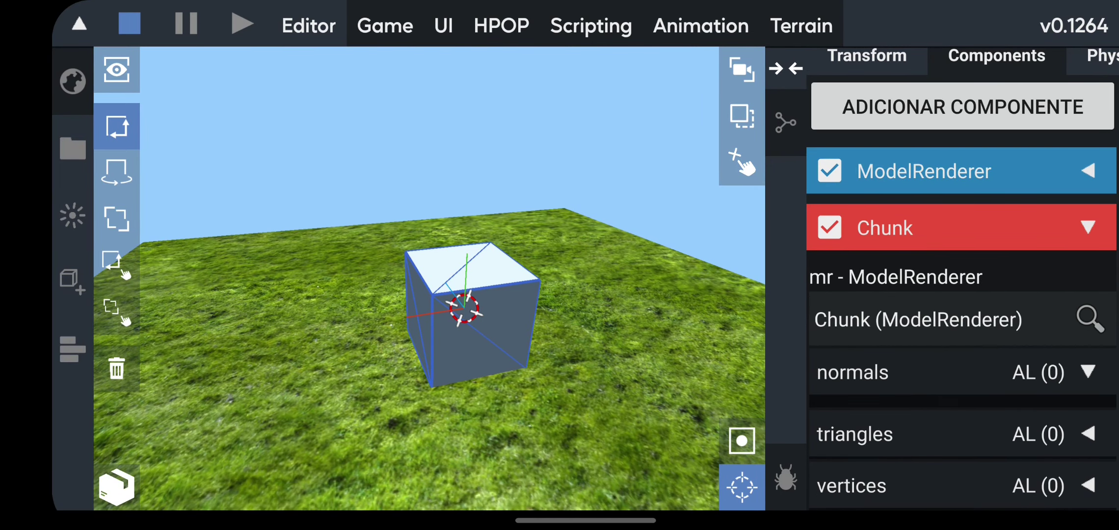
left_click(1088, 372)
left_click(242, 24)
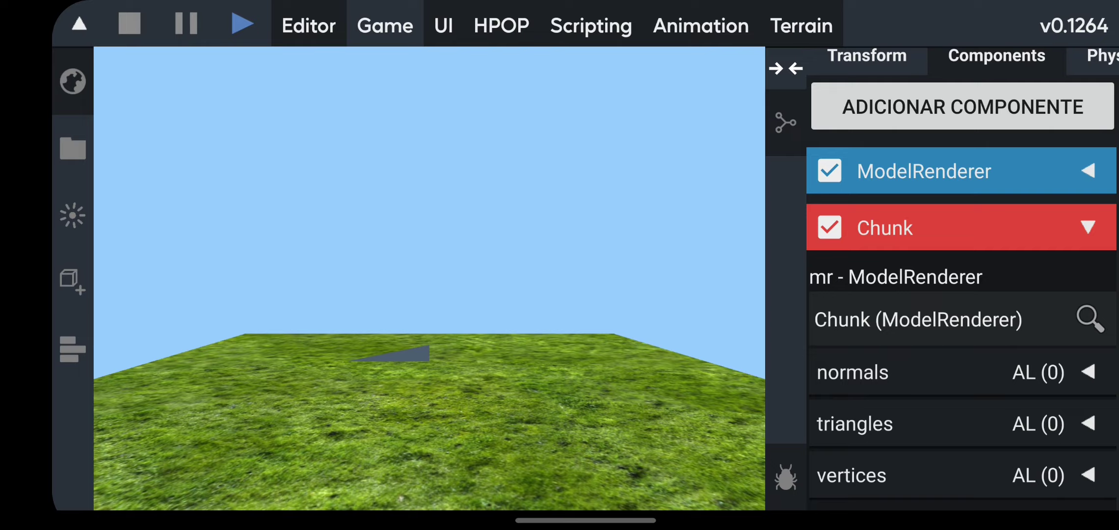
Return to the scene view, shift toward the triangle, and reselect Chunk to refresh its mesh
left_click(309, 26)
scroll(412, 314, "up", 5)
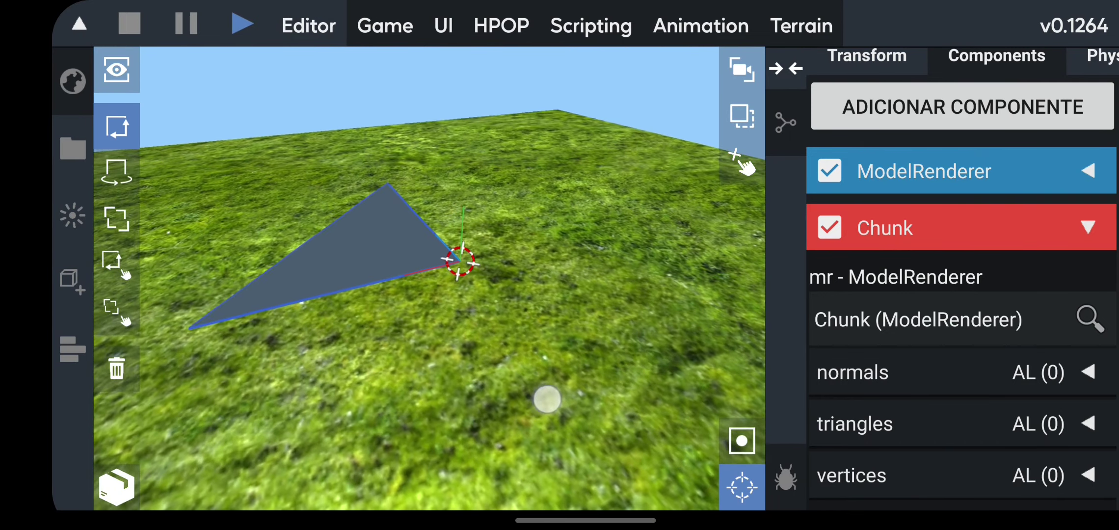
left_click_drag(547, 399, 545, 422)
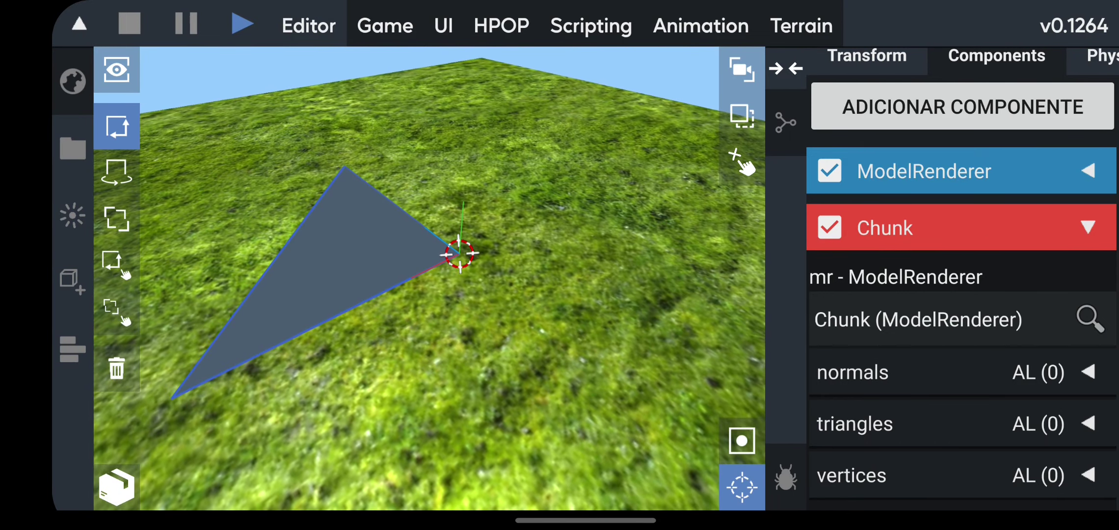
left_click(73, 81)
left_click(281, 265)
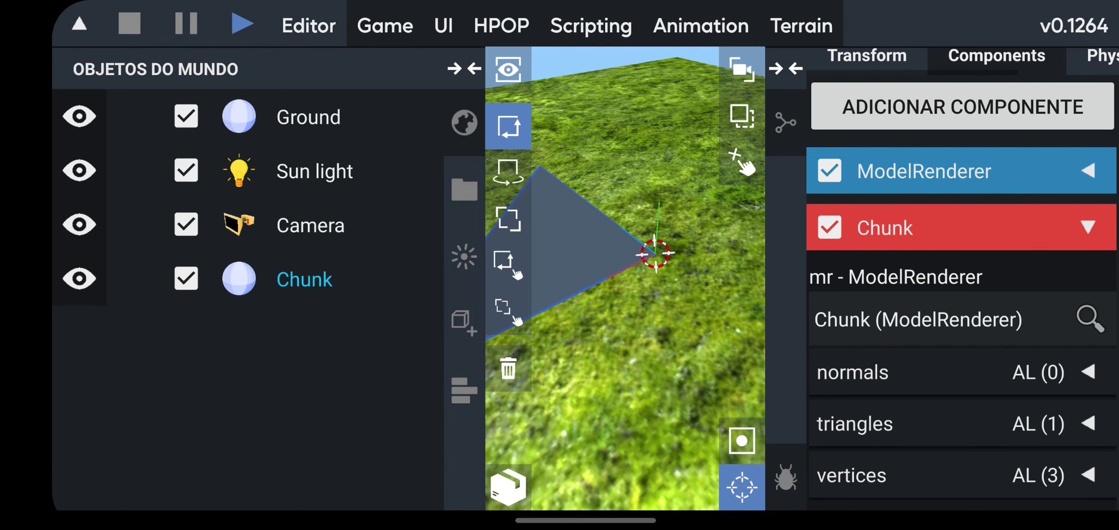
left_click(1092, 354)
left_click(464, 123)
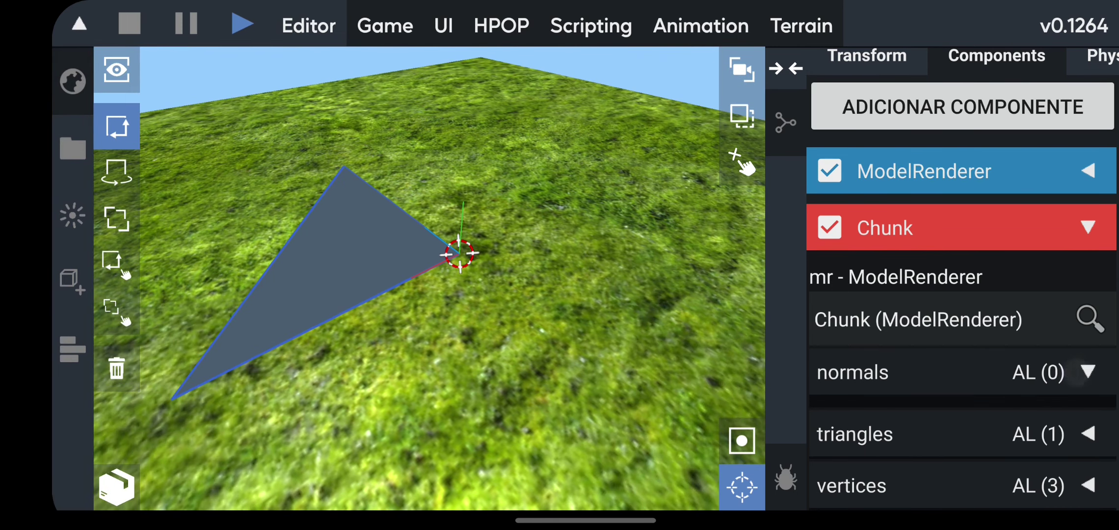
Expand Chunk's triangles list to confirm the first triangle's indices are 0, 1, 2
left_click(1092, 422)
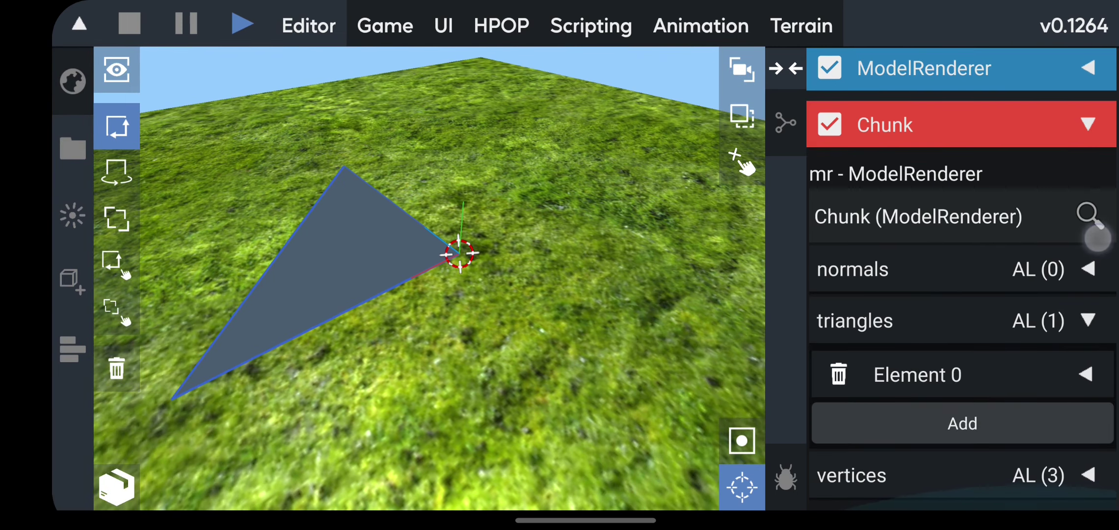
left_click(1085, 370)
left_click_drag(1090, 255, 1090, 221)
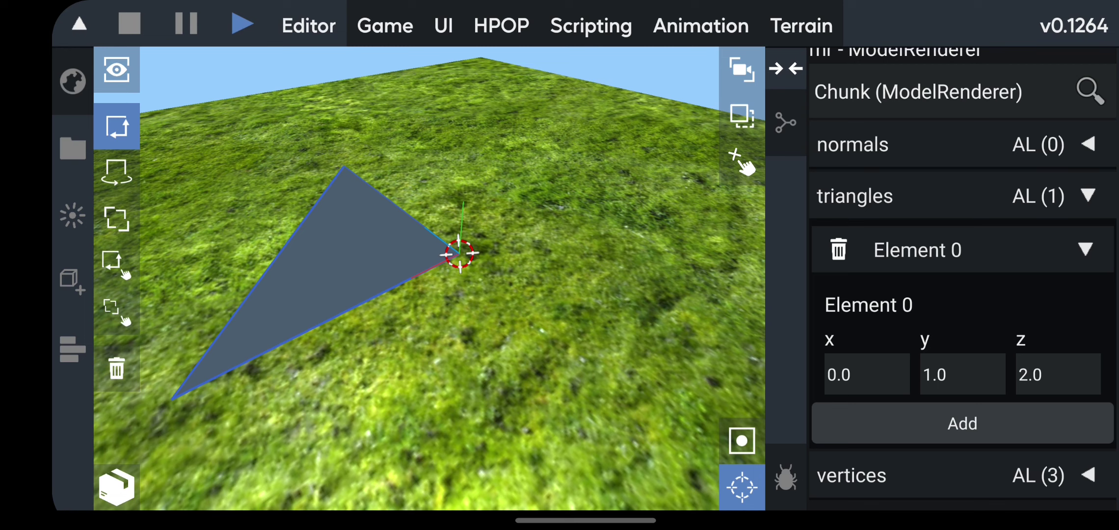
left_click(1092, 144)
left_click(1092, 193)
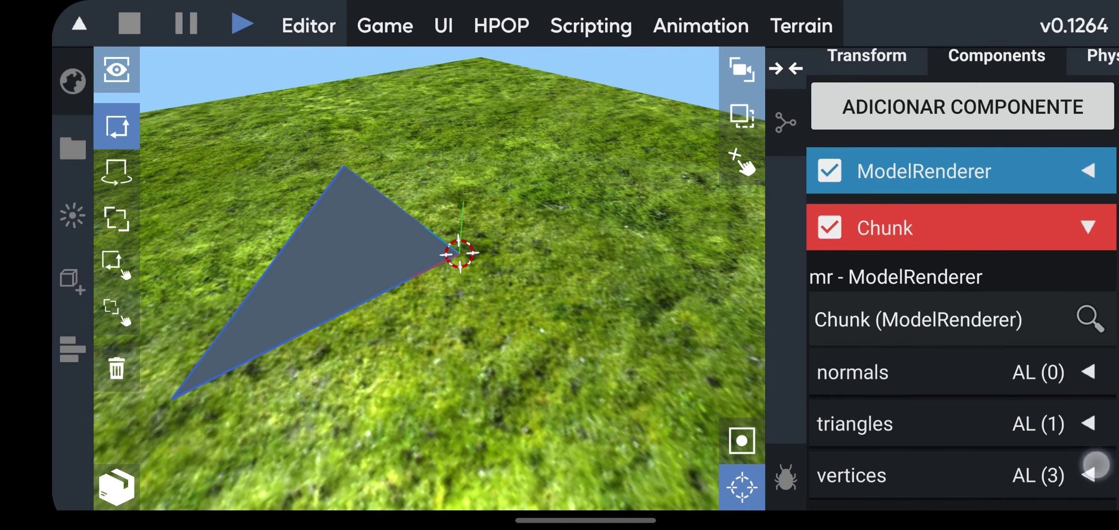
Adjust the first vertex, raising x to about 1.37 and increasing its y and z
left_click(1092, 469)
left_click(1091, 319)
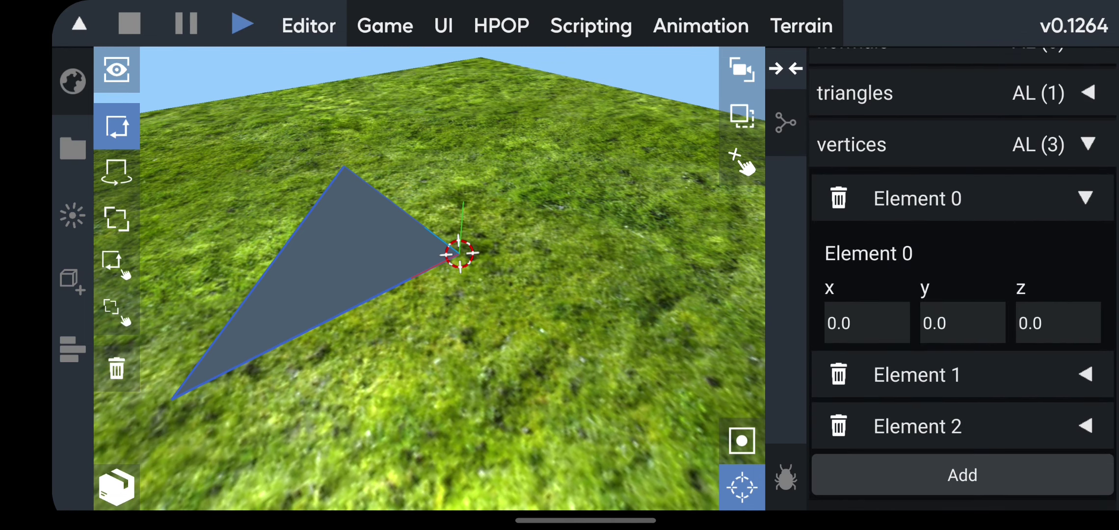
left_click(1093, 197)
left_click(1094, 328)
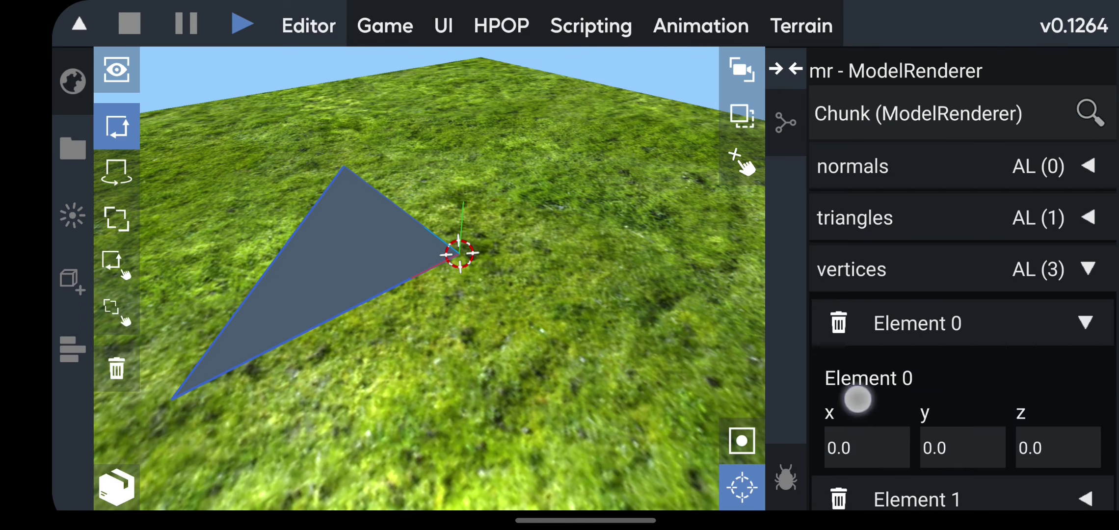
left_click_drag(857, 400, 947, 398)
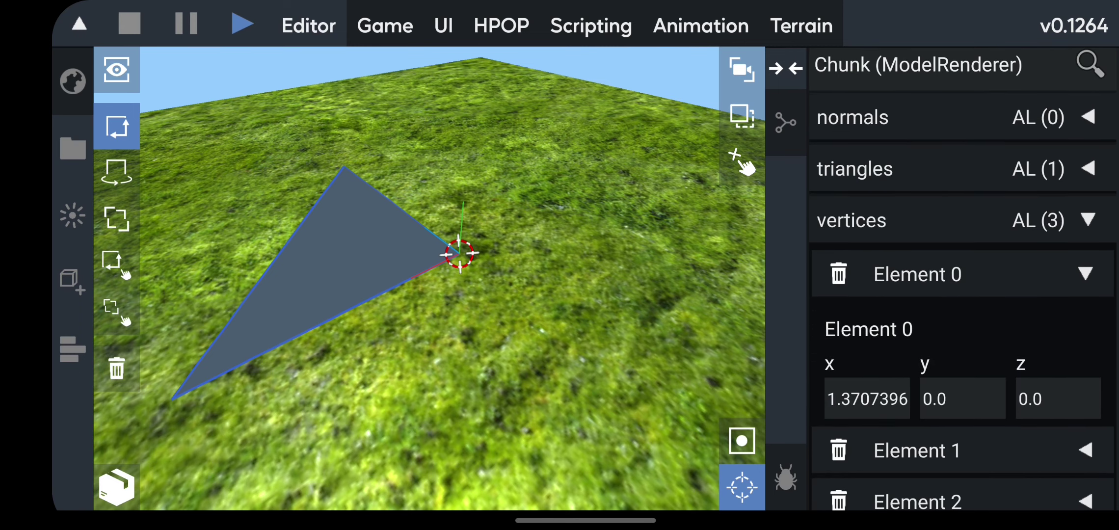
scroll(962, 295, "down", 1)
left_click_drag(962, 298, 990, 299)
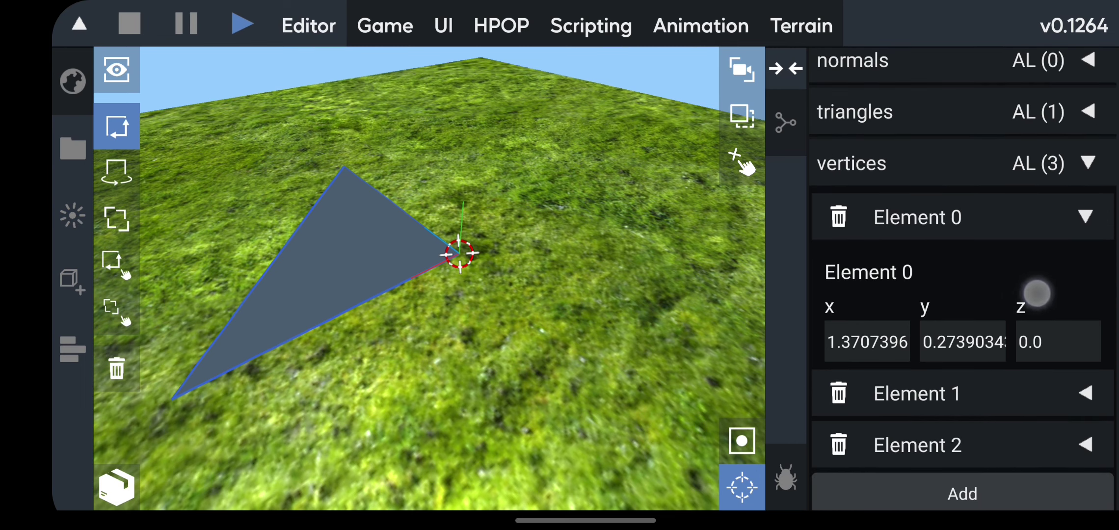
left_click_drag(1059, 293, 1108, 287)
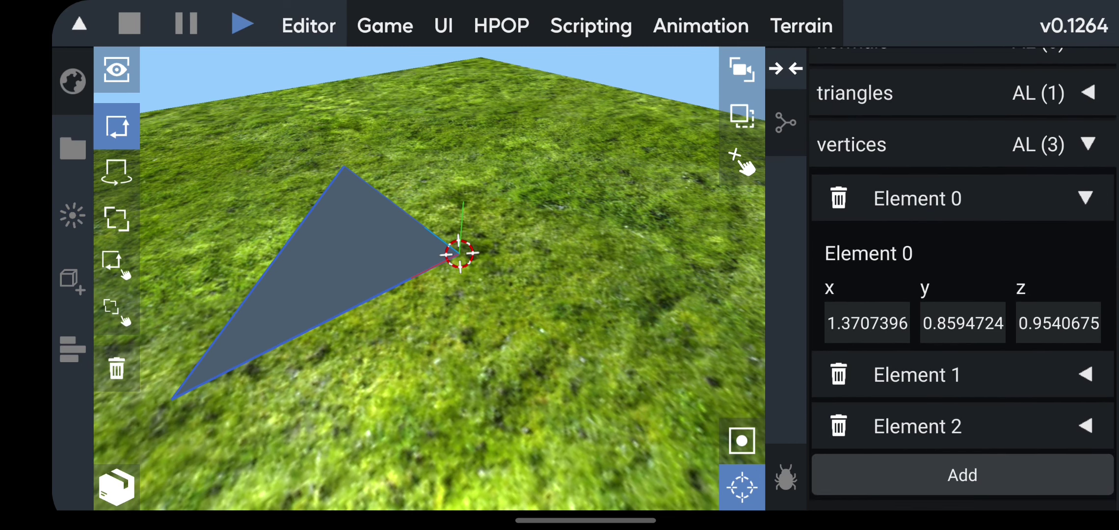
left_click(1085, 198)
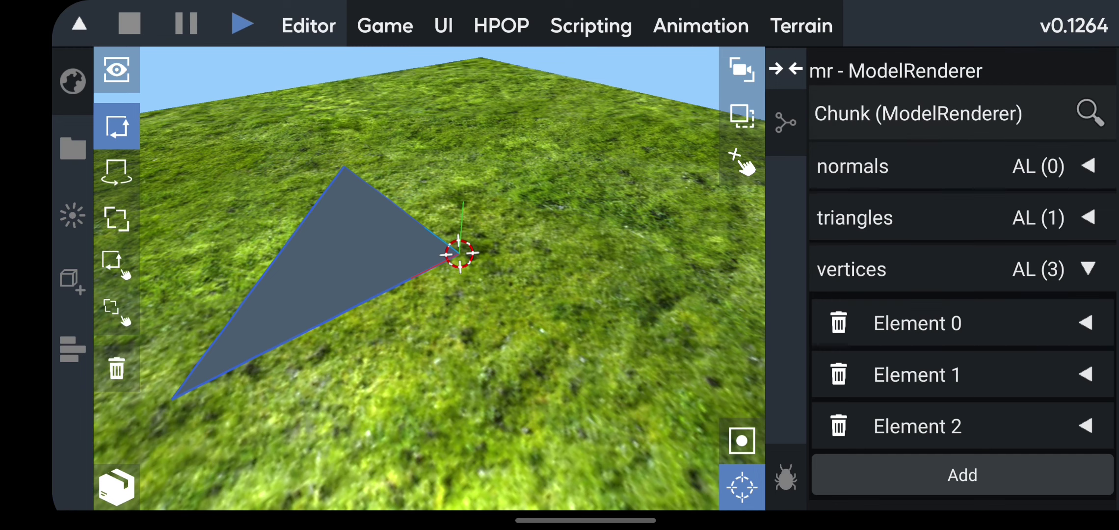
left_click(1083, 264)
Re-expand the triangles list and orbit the view to look down on the triangle
left_click(1091, 410)
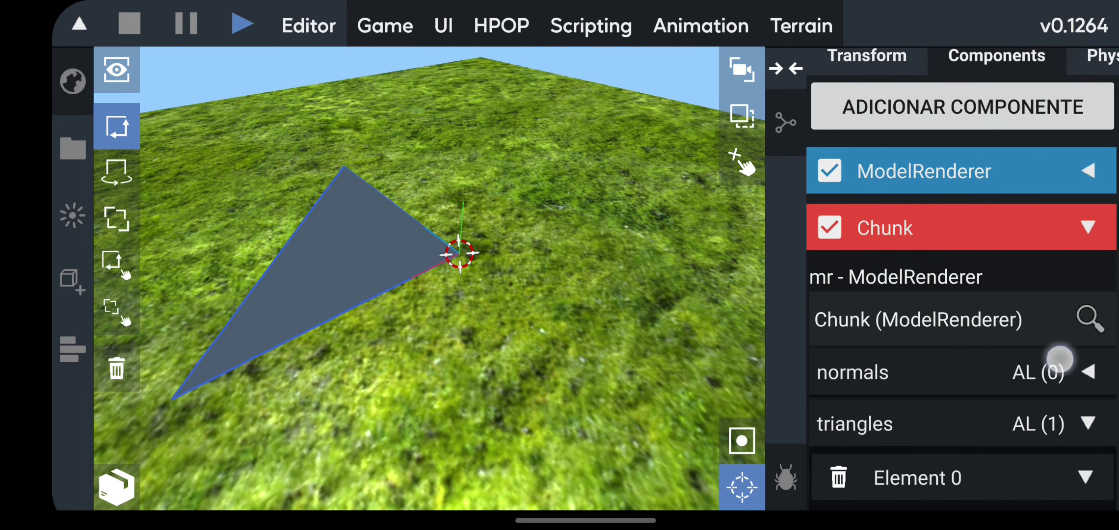
left_click_drag(1061, 359, 1075, 184)
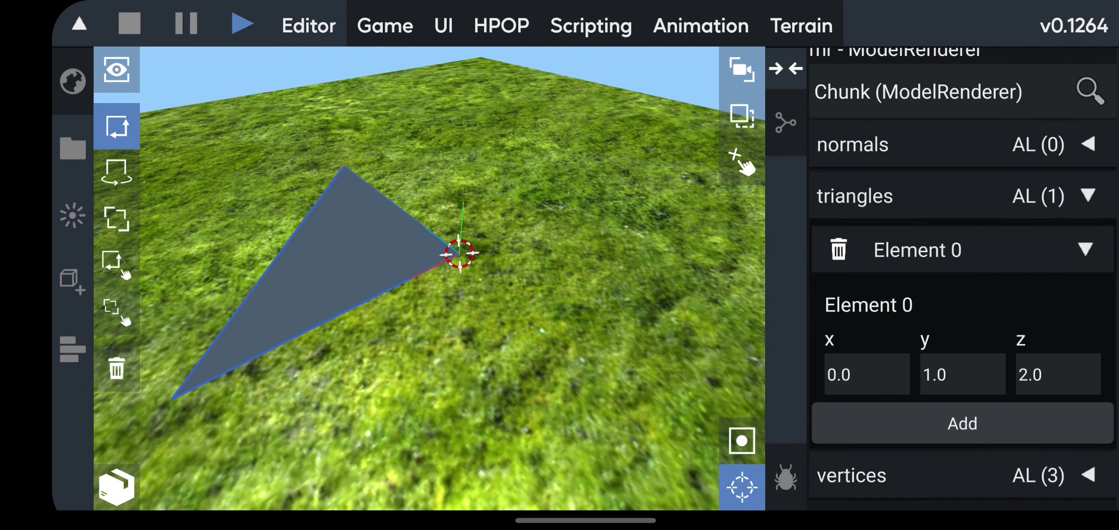
mouse_move(606, 325)
left_mouse_down()
mouse_move(484, 317)
mouse_move(492, 425)
mouse_move(575, 387)
mouse_move(676, 394)
left_mouse_up()
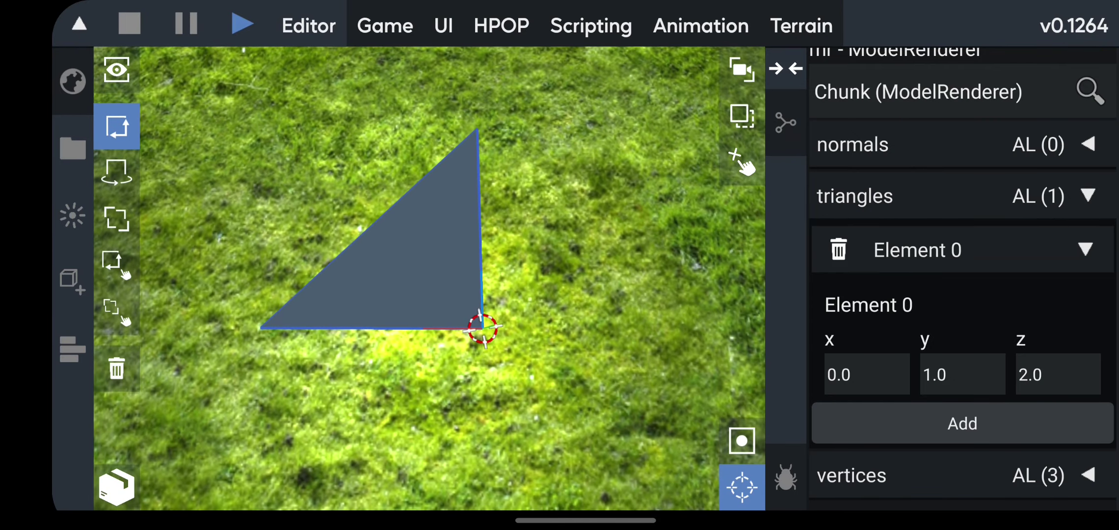
Stop playback and reopen Chunk.java in the Scripting workspace
left_click(242, 24)
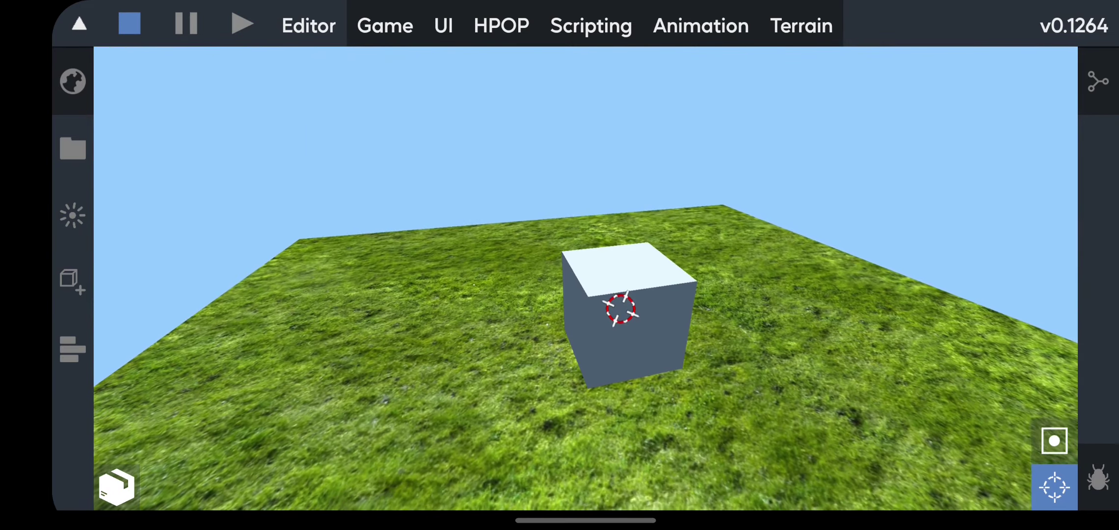
left_click(595, 20)
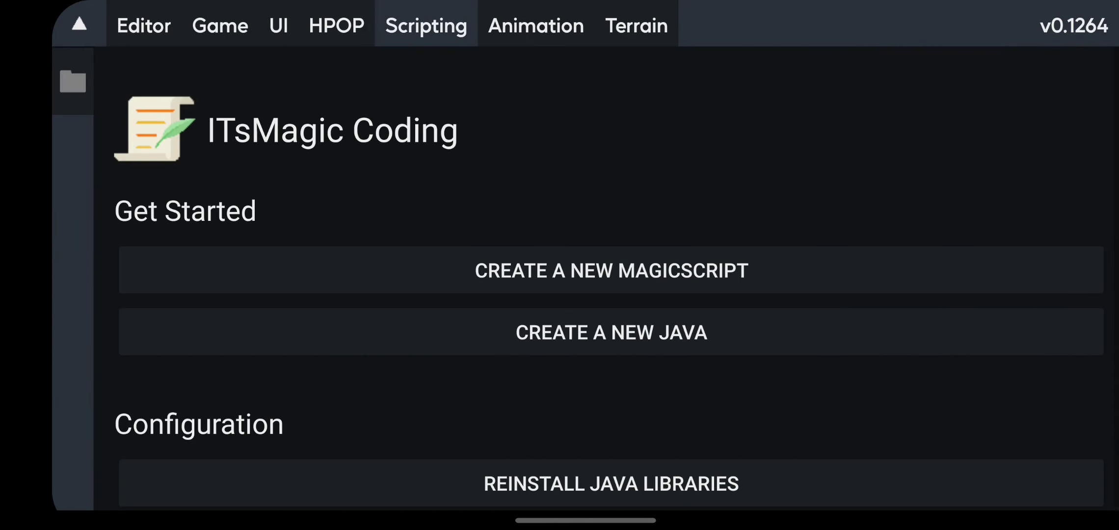
left_click(72, 81)
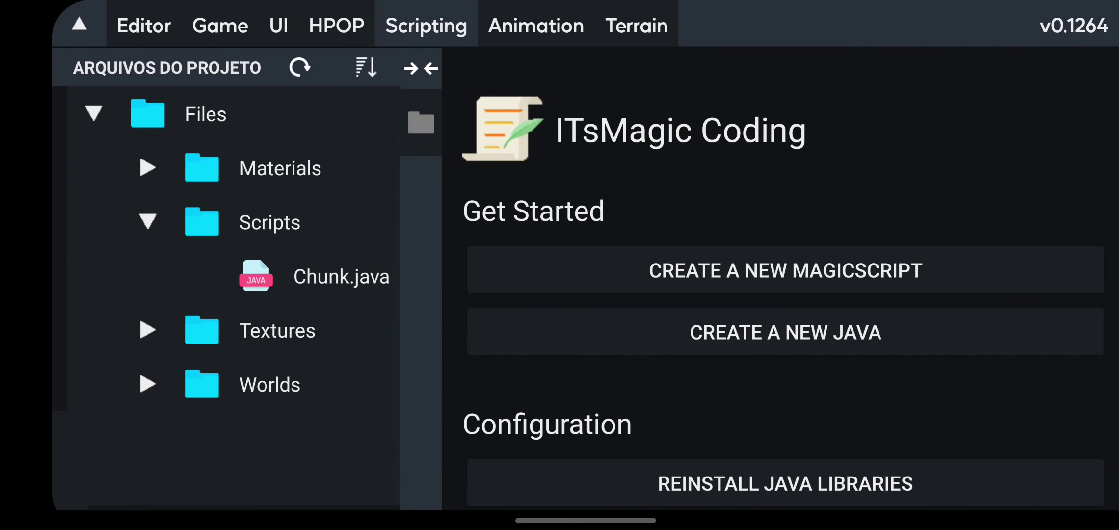
left_click(421, 123)
left_click(341, 276)
Append // 0, // 1 and // 2 comments to the vertices.add lines 33–35
scroll(859, 192, "down", 2)
scroll(827, 246, "down", 5)
scroll(786, 261, "down", 2)
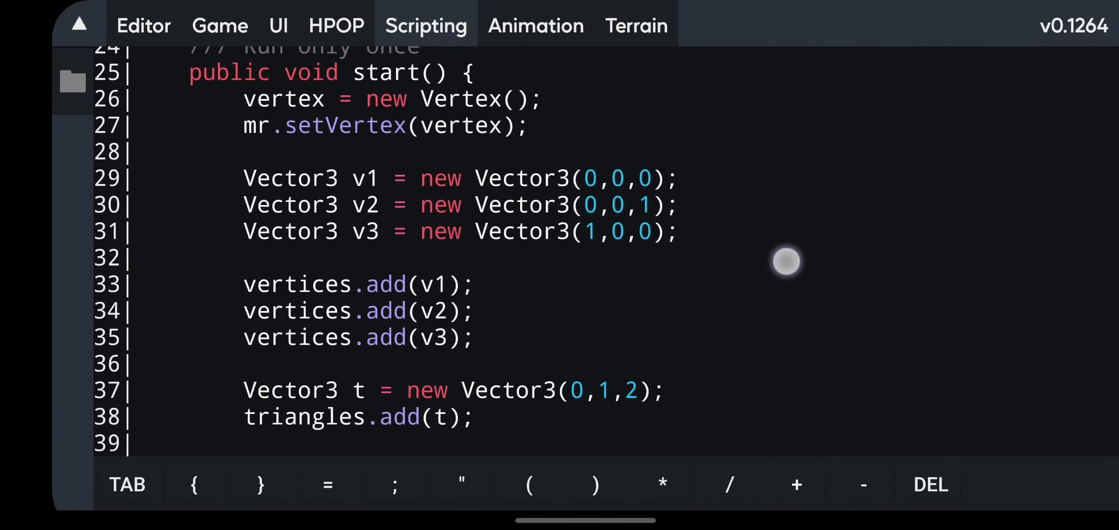
scroll(787, 261, "down", 1)
left_click(542, 262)
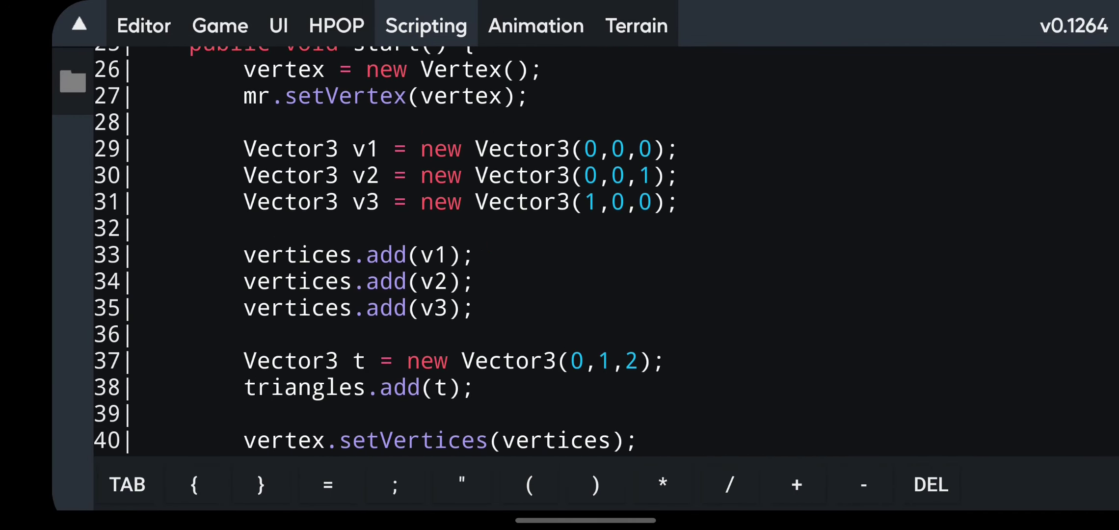
type("/")
type("/")
type(" 0")
left_click(475, 281)
type("// ")
type("1")
left_click(473, 308)
type("// ")
type("2")
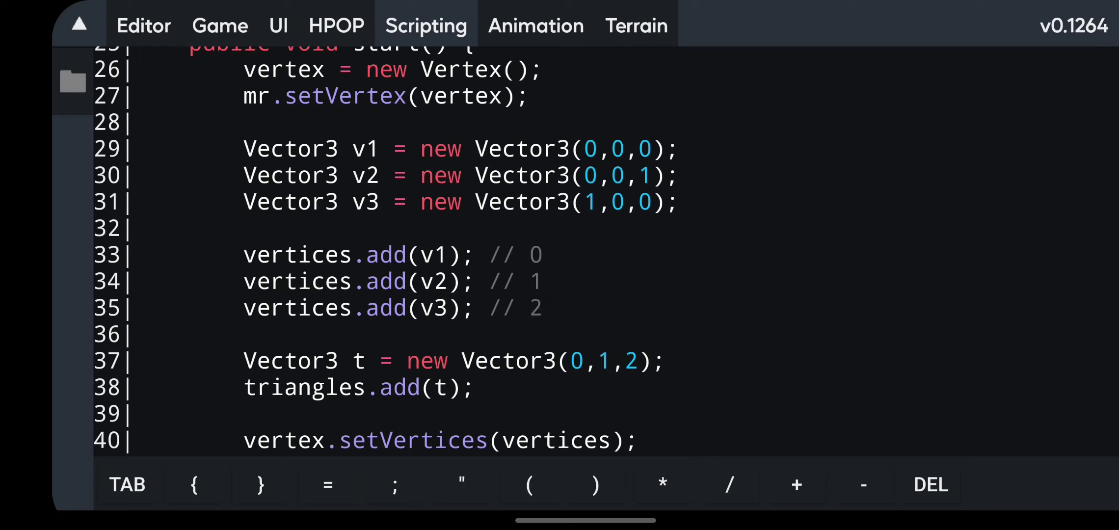
Step through triangle t's indices on line 37 and back along line 33
left_click(571, 333)
left_click(575, 371)
left_click(585, 361)
left_click(598, 361)
left_click(544, 308)
left_click_drag(544, 255, 381, 255)
mouse_move(272, 255)
left_mouse_down()
mouse_move(543, 255)
mouse_move(381, 255)
mouse_move(435, 255)
left_mouse_up()
Move the caret among lines 29–41 to review the vertex and triangle code
left_click(448, 281)
left_click_drag(462, 282, 516, 361)
left_click(517, 255)
left_click(517, 308)
left_click(245, 334)
left_click(476, 361)
left_click(475, 388)
left_click(475, 361)
key("Up")
key("Up")
key("Up")
key("Up")
key("Up")
key("Up")
key("Up")
key("Up")
key("Down")
key("Down")
key("Down")
key("Down")
key("Down")
key("Down")
key("Down")
key("Down")
key("Down")
key("Down")
key("Down")
key("Down")
key("Down")
key("Down")
key("Down")
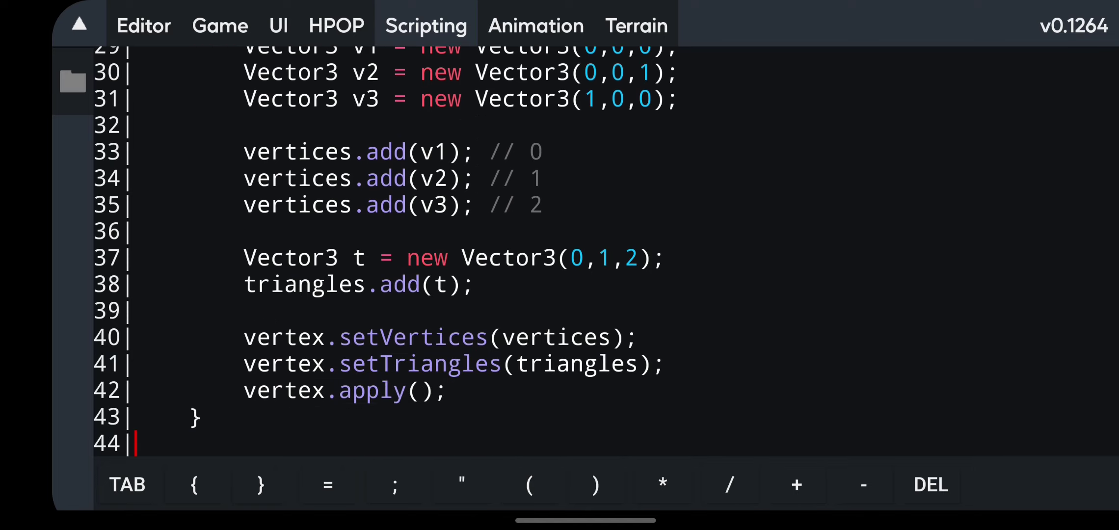
key("Up")
key("Up")
key("Up")
key("Up")
key("Up")
key("Up")
key("Up")
key("Up")
key("Up")
key("Up")
key("Up")
key("Up")
key("Up")
key("Up")
key("Up")
key("Up")
key("Down")
key("Down")
key("Down")
key("Down")
left_click(476, 218)
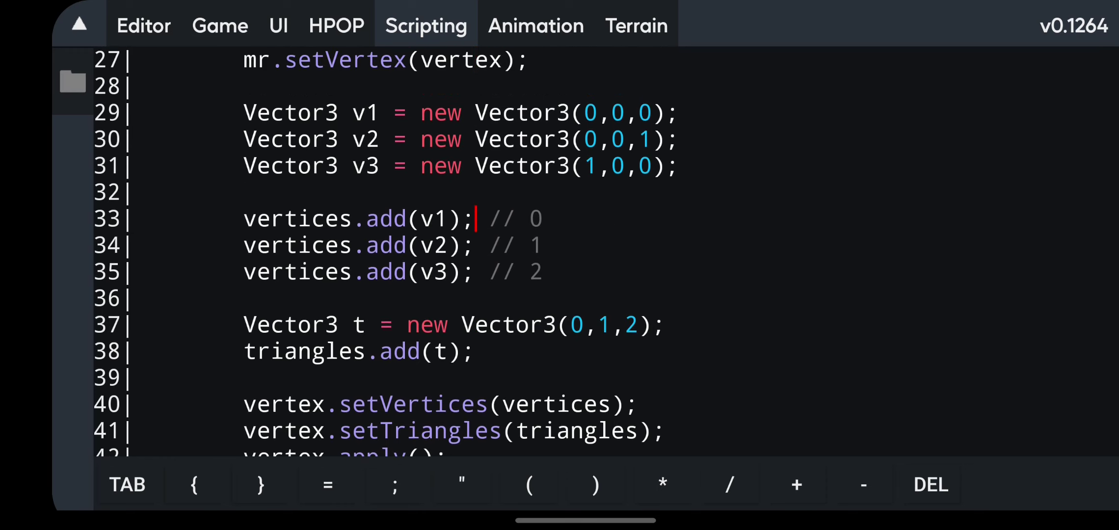
key("Down")
key("Down")
Run the scene and orbit the view to bring the triangle into sight
left_click(159, 18)
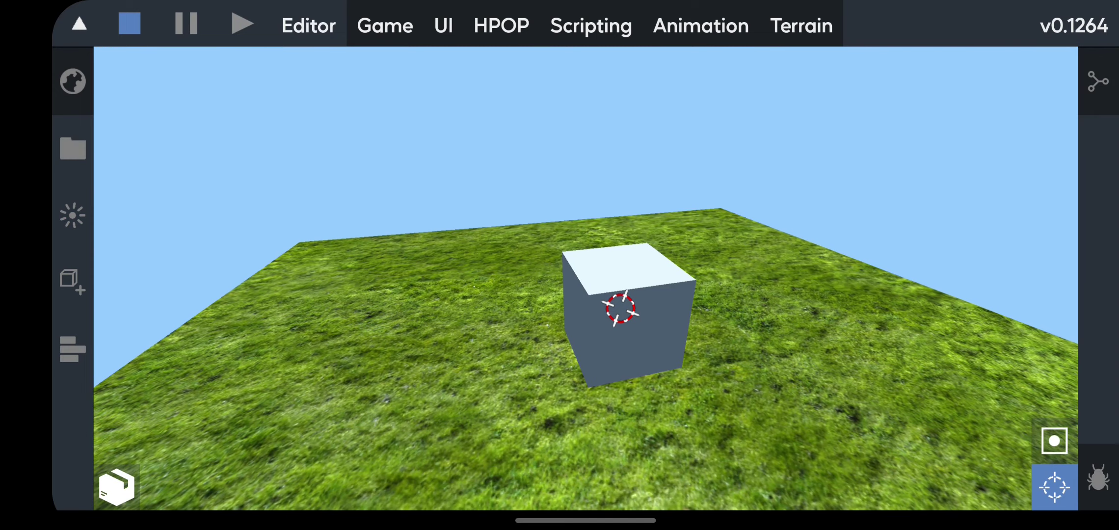
left_click(73, 81)
left_click(294, 26)
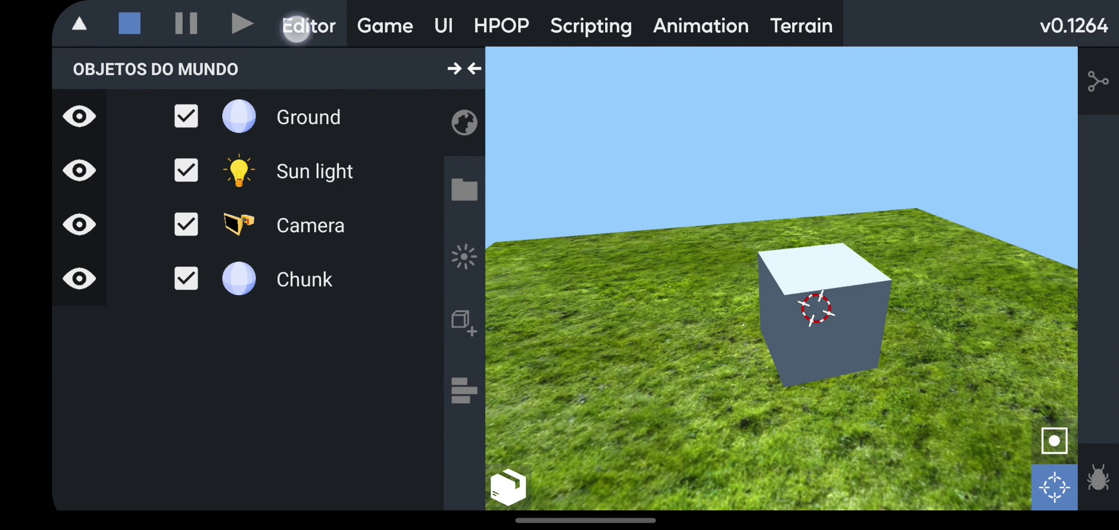
left_click(467, 120)
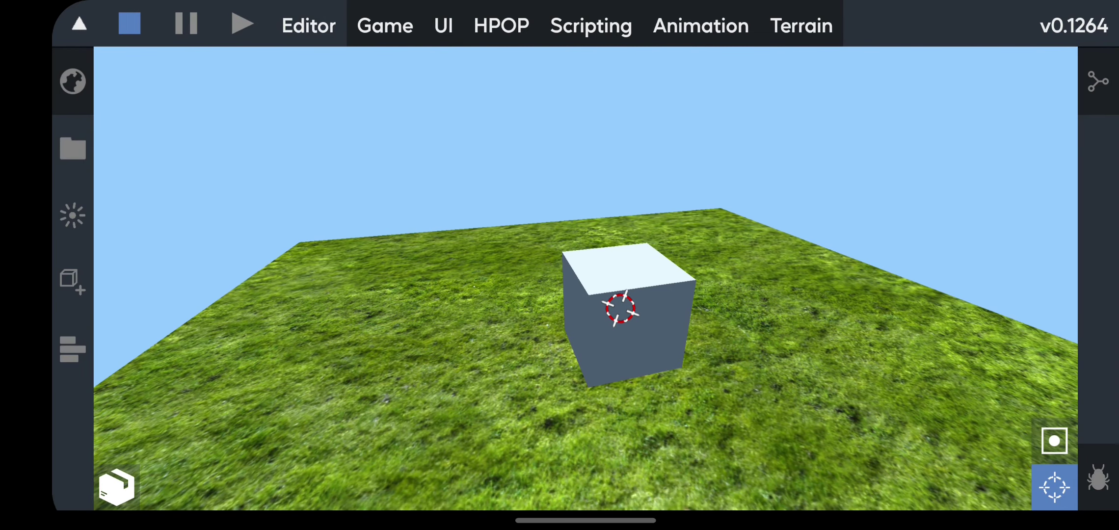
left_click_drag(834, 393, 849, 335)
left_click(243, 24)
left_click(309, 25)
mouse_move(923, 344)
left_mouse_down()
mouse_move(942, 300)
mouse_move(805, 250)
mouse_move(732, 317)
mouse_move(843, 186)
mouse_move(873, 197)
mouse_move(847, 239)
mouse_move(727, 352)
left_mouse_up()
Stop playback and return to the Scripting page with project files shown
left_click(130, 24)
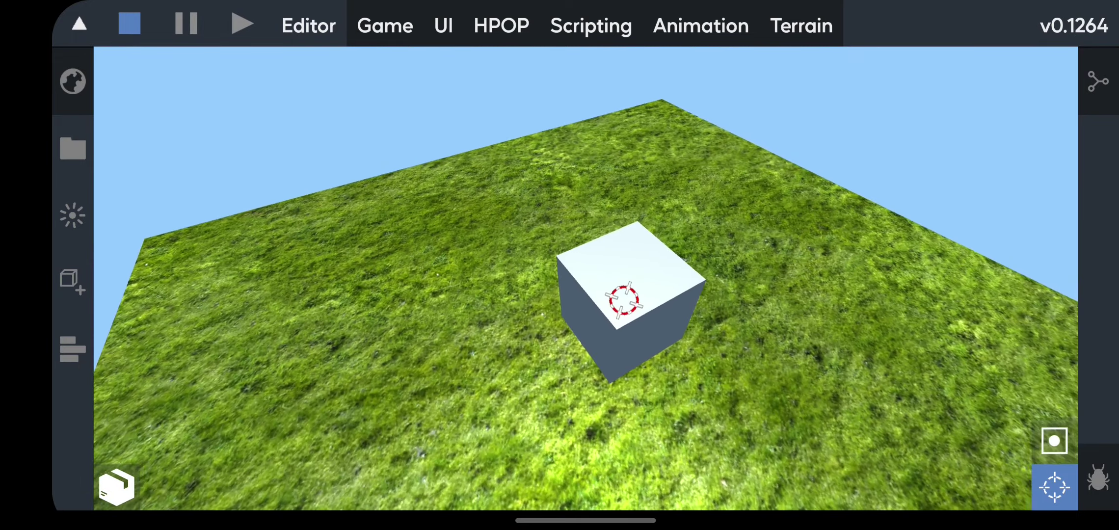
left_click(591, 25)
left_click(69, 83)
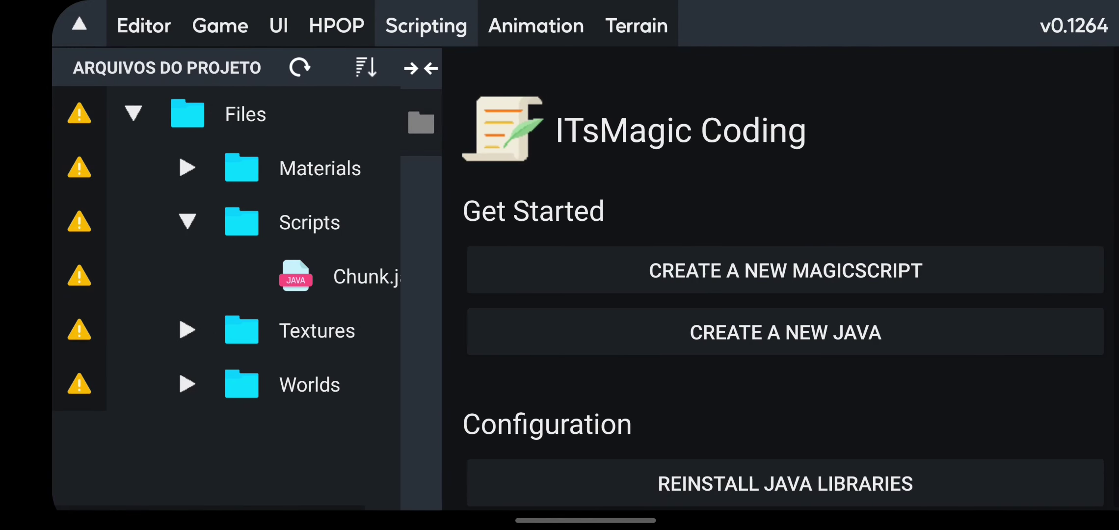
Open Chunk.java and scroll down to the triangle definition
left_click(367, 285)
left_click(419, 129)
scroll(739, 178, "down", 10)
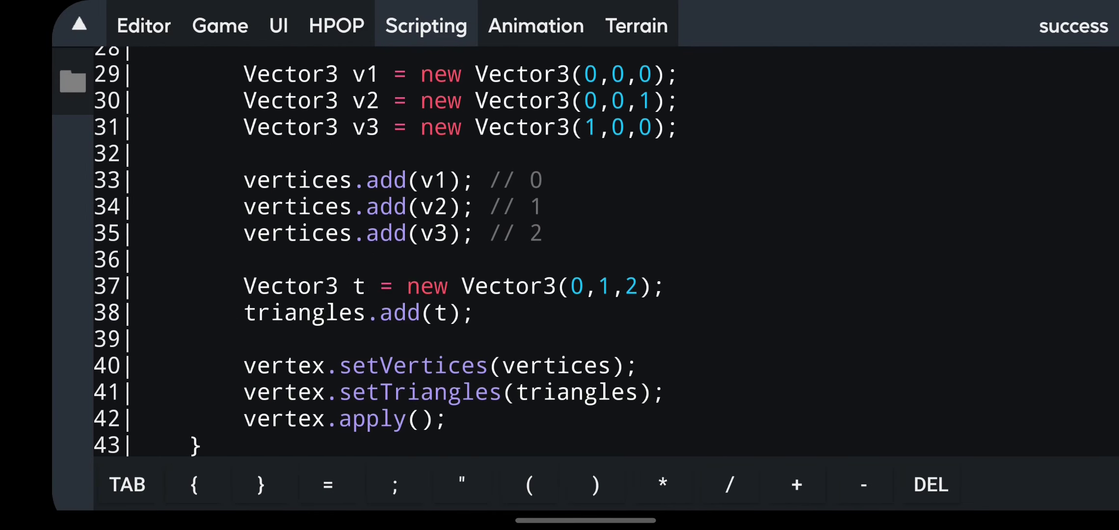
Change triangle t to new Vector3(2,1,0), compile, and recheck the indices
left_click(638, 280)
key("BackSpace")
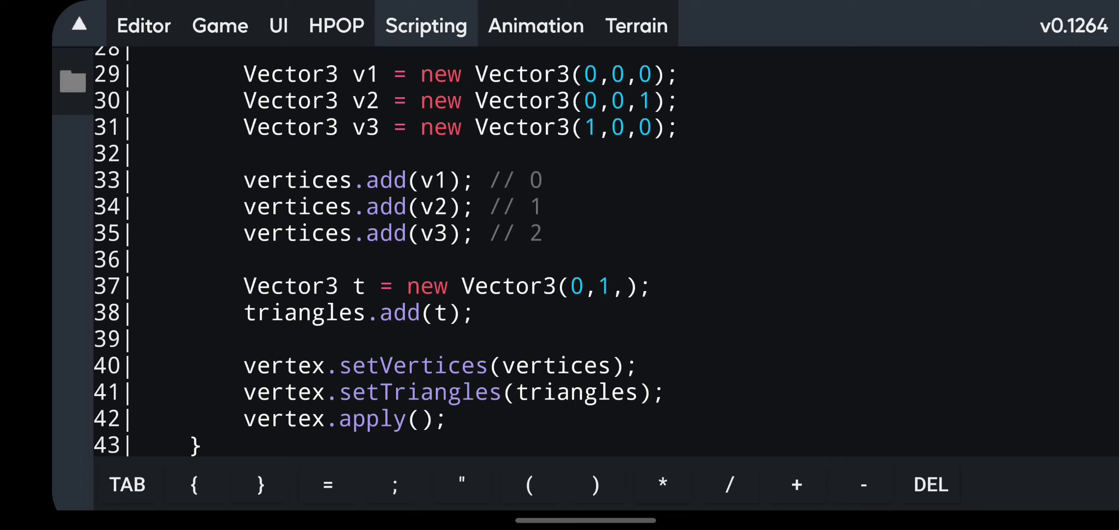
type("0")
key("Left")
key("Left")
key("Left")
key("Left")
key("BackSpace")
type("2")
left_click(751, 282)
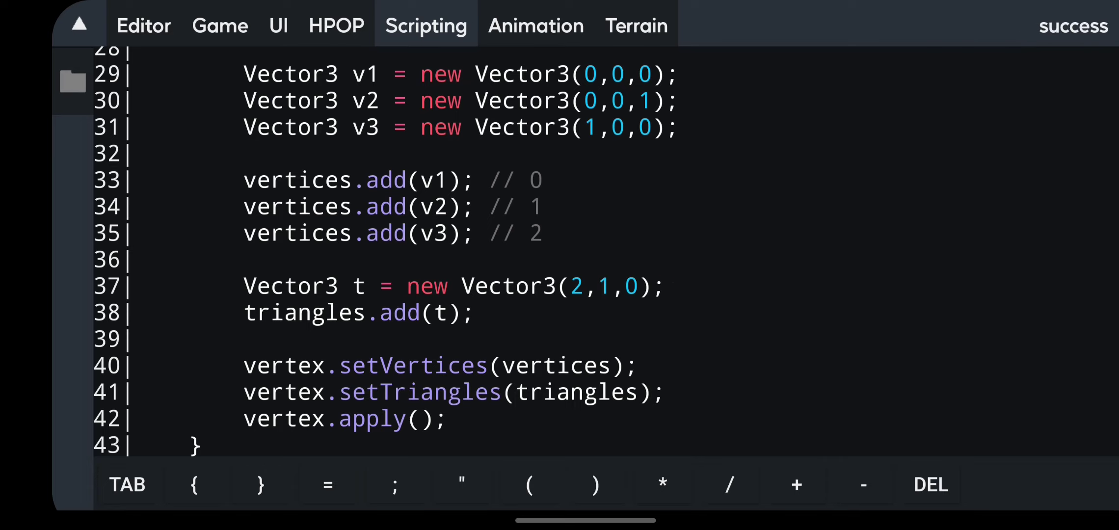
key("Left")
key("Left")
key("Left")
key("Left")
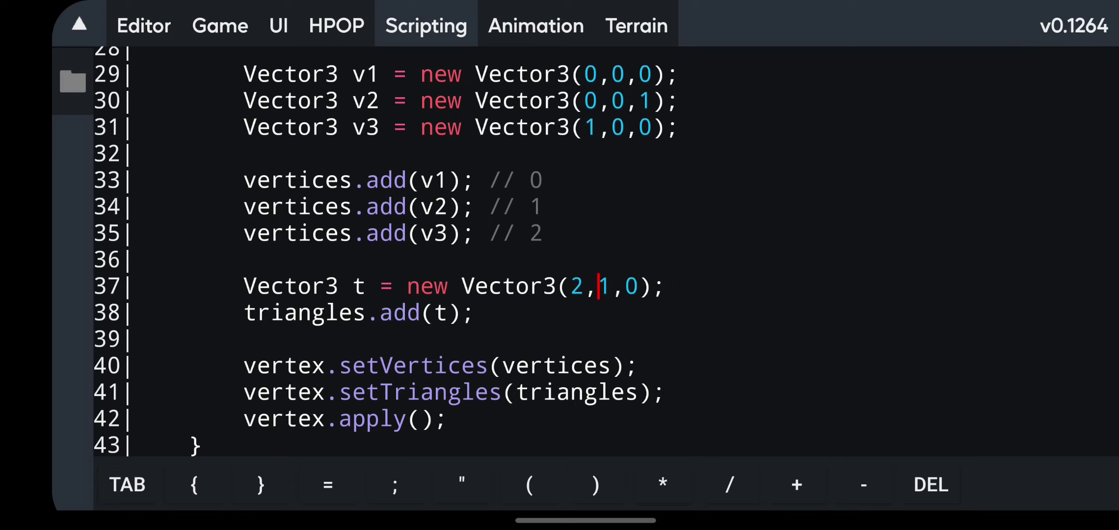
key("Left")
key("Right")
key("Right")
key("Right")
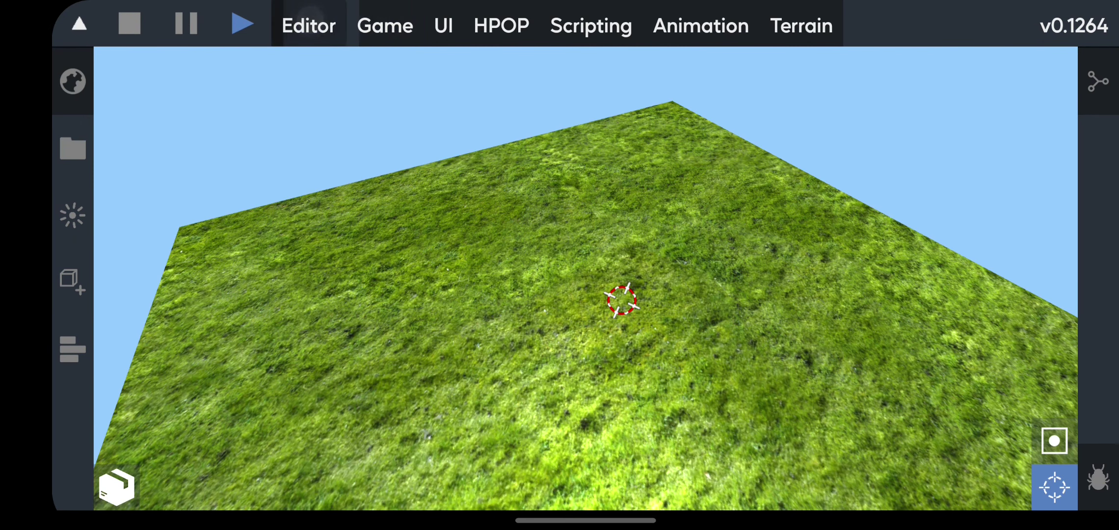
Tilt the game camera to view the reversed triangle against the sky, then stop playback
left_click_drag(759, 319, 857, 190)
scroll(608, 310, "up", 3)
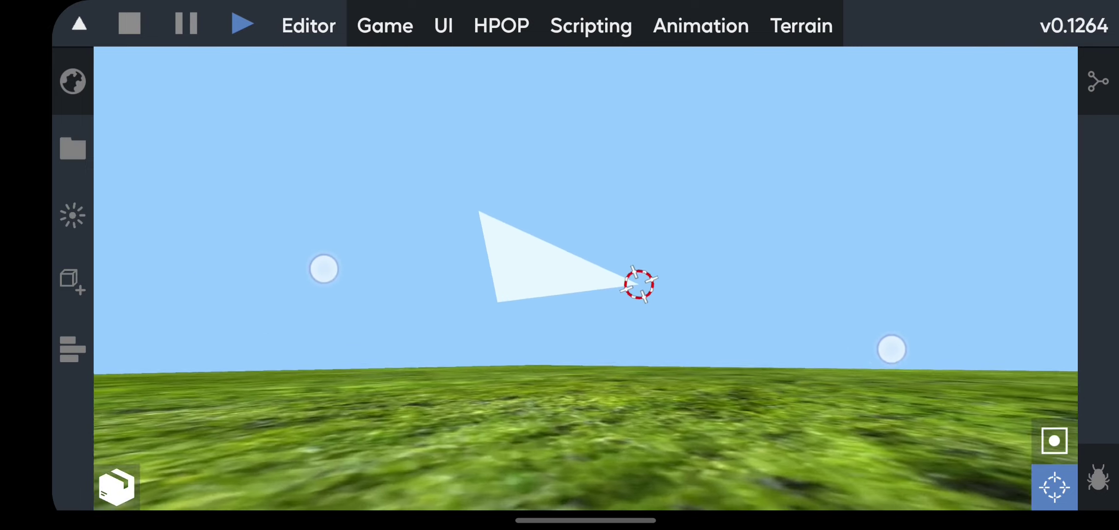
left_click_drag(891, 349, 833, 232)
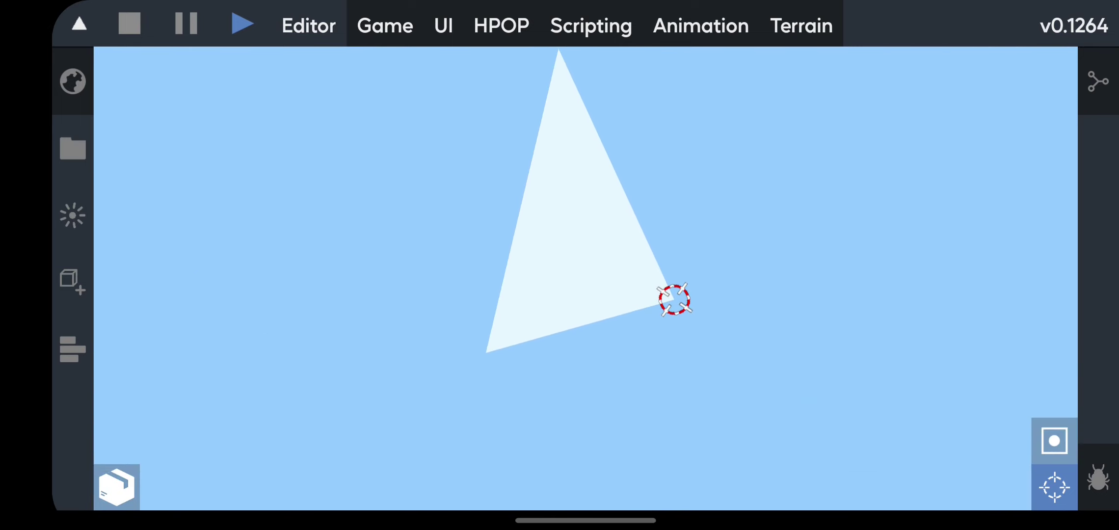
mouse_move(867, 265)
left_mouse_down()
mouse_move(861, 356)
mouse_move(856, 235)
left_mouse_up()
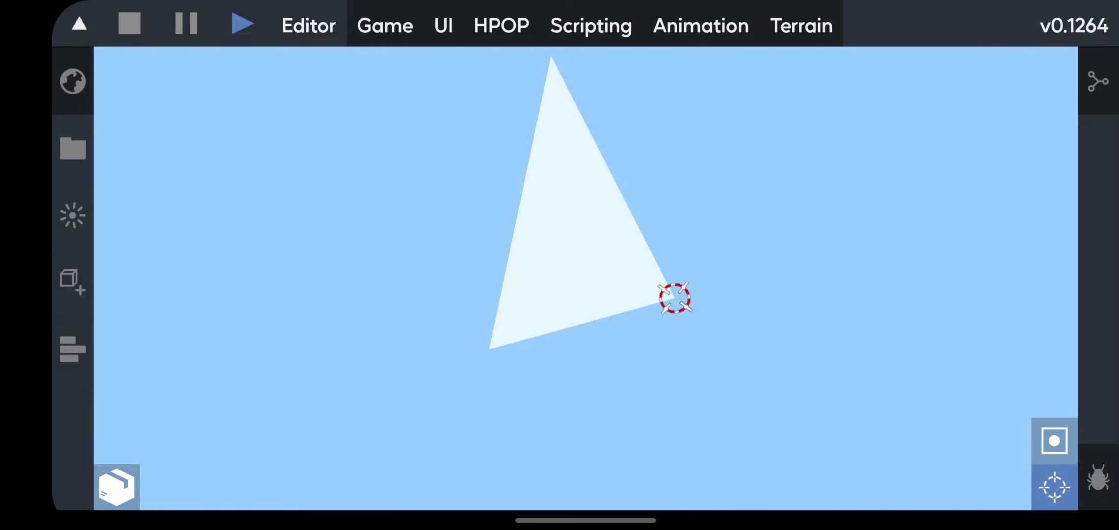
mouse_move(429, 197)
left_mouse_down()
mouse_move(431, 400)
mouse_move(491, 131)
mouse_move(347, 235)
mouse_move(358, 292)
mouse_move(385, 160)
left_mouse_up()
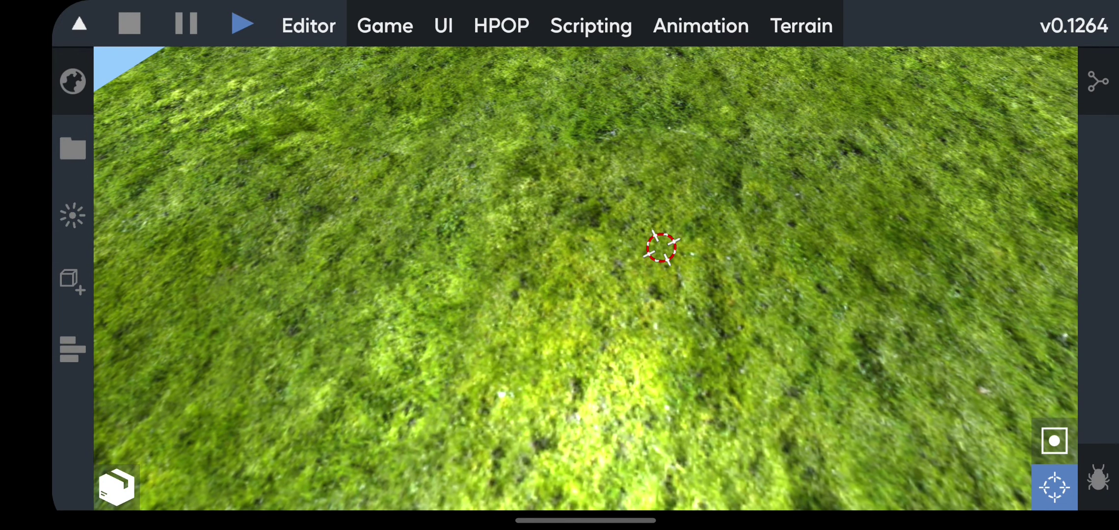
mouse_move(444, 352)
left_mouse_down()
mouse_move(297, 323)
mouse_move(303, 150)
left_mouse_up()
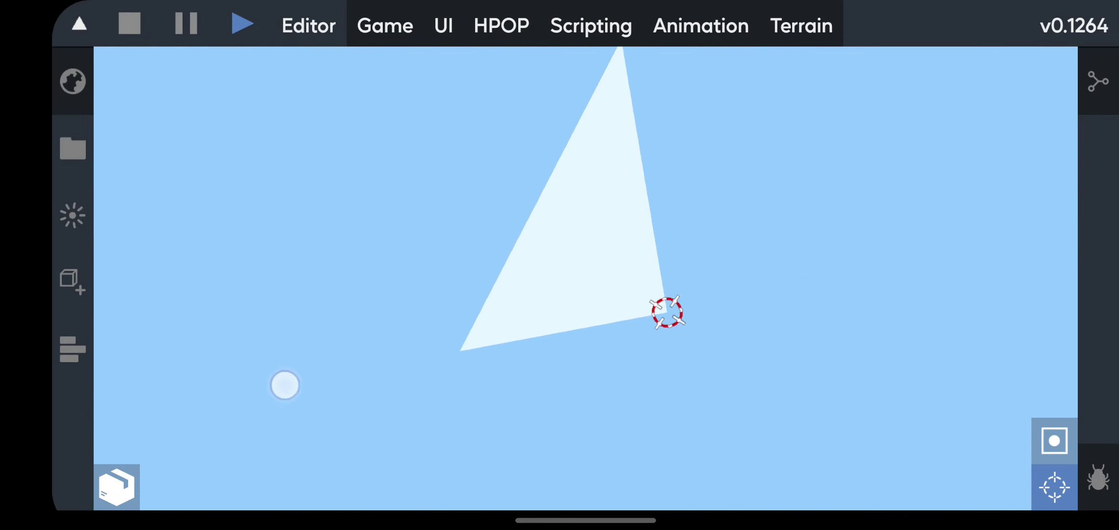
left_click_drag(285, 385, 252, 347)
left_click(129, 23)
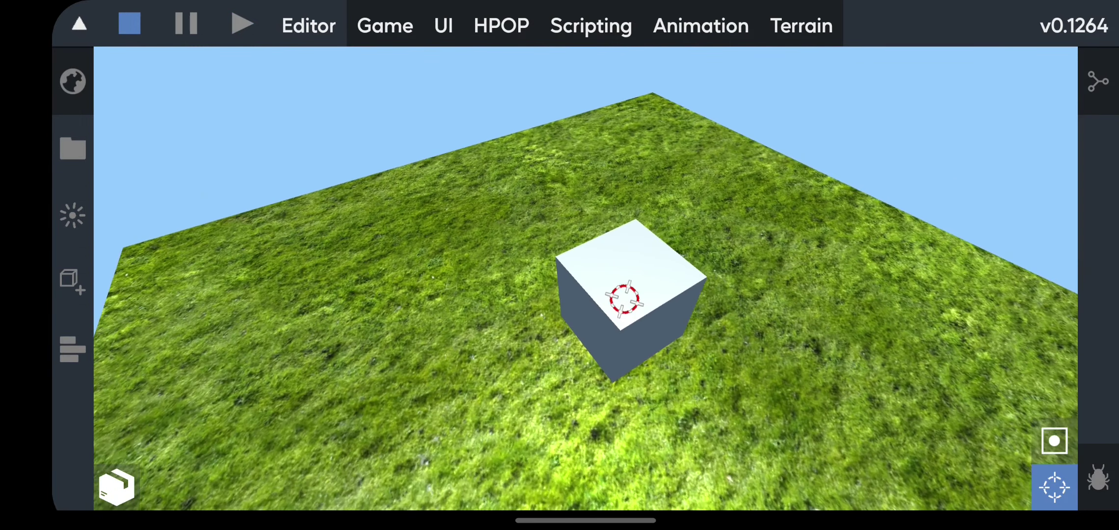